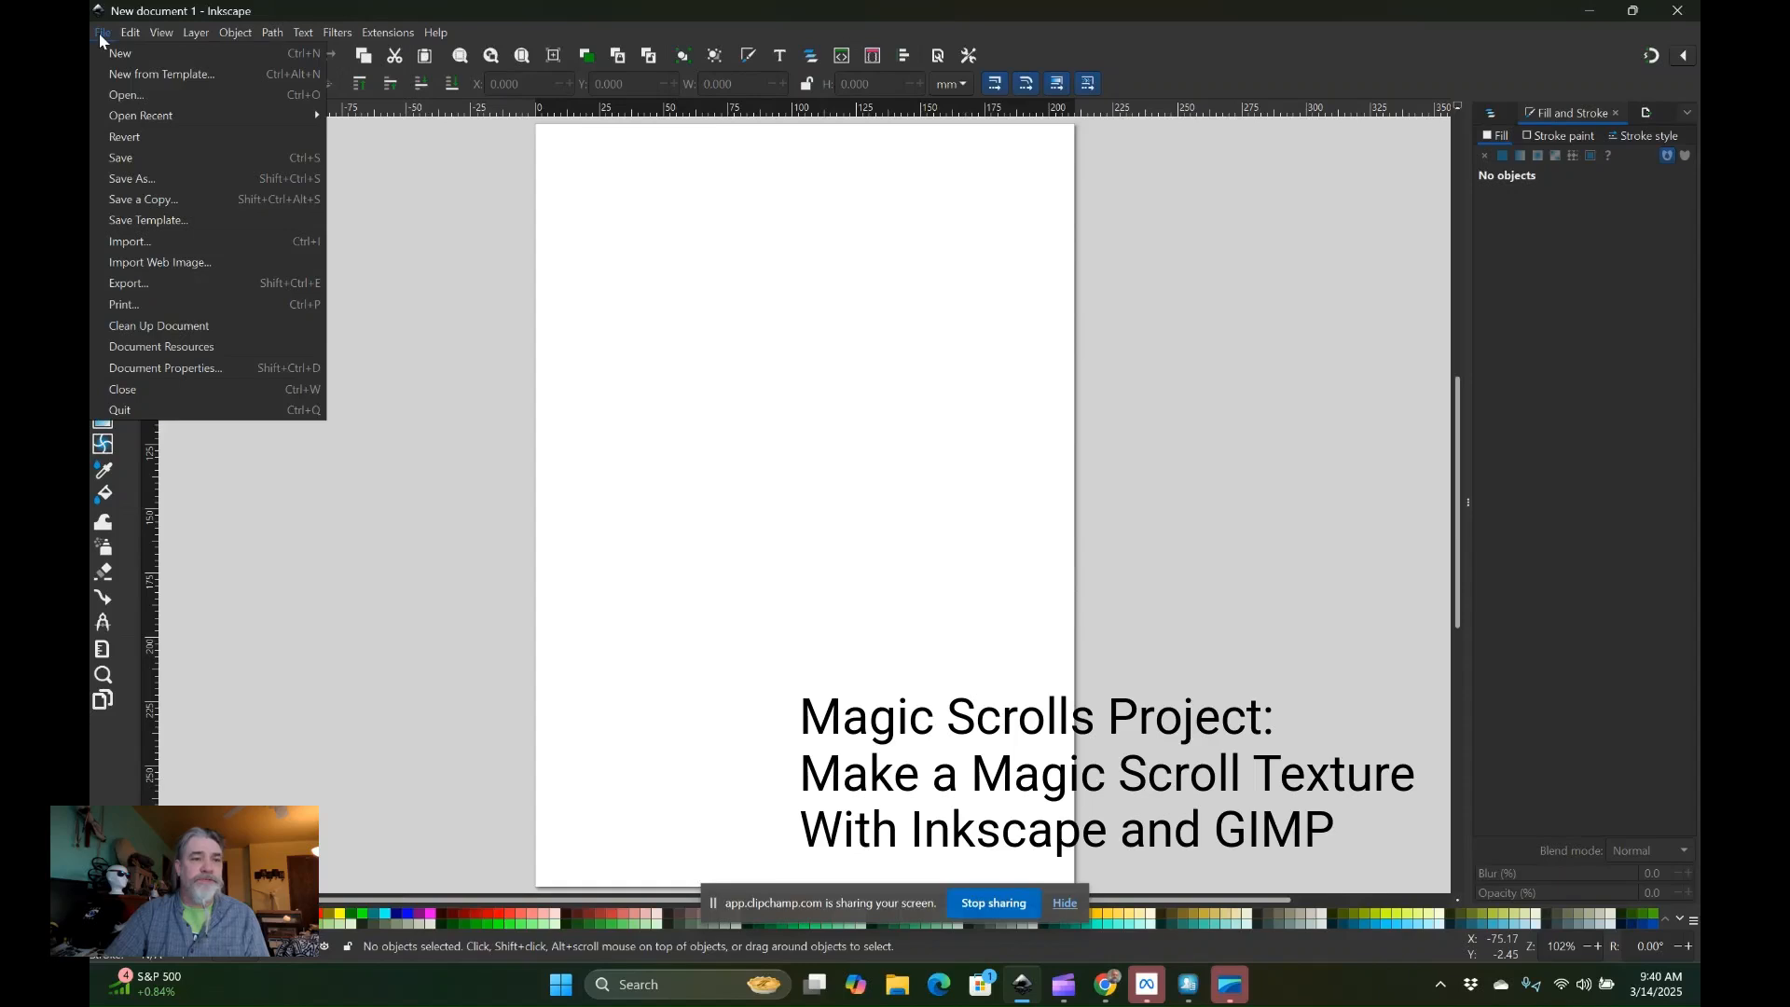
Set the document's page size to 200 mm wide by 200 mm high in the document properties.
left_click(99, 35)
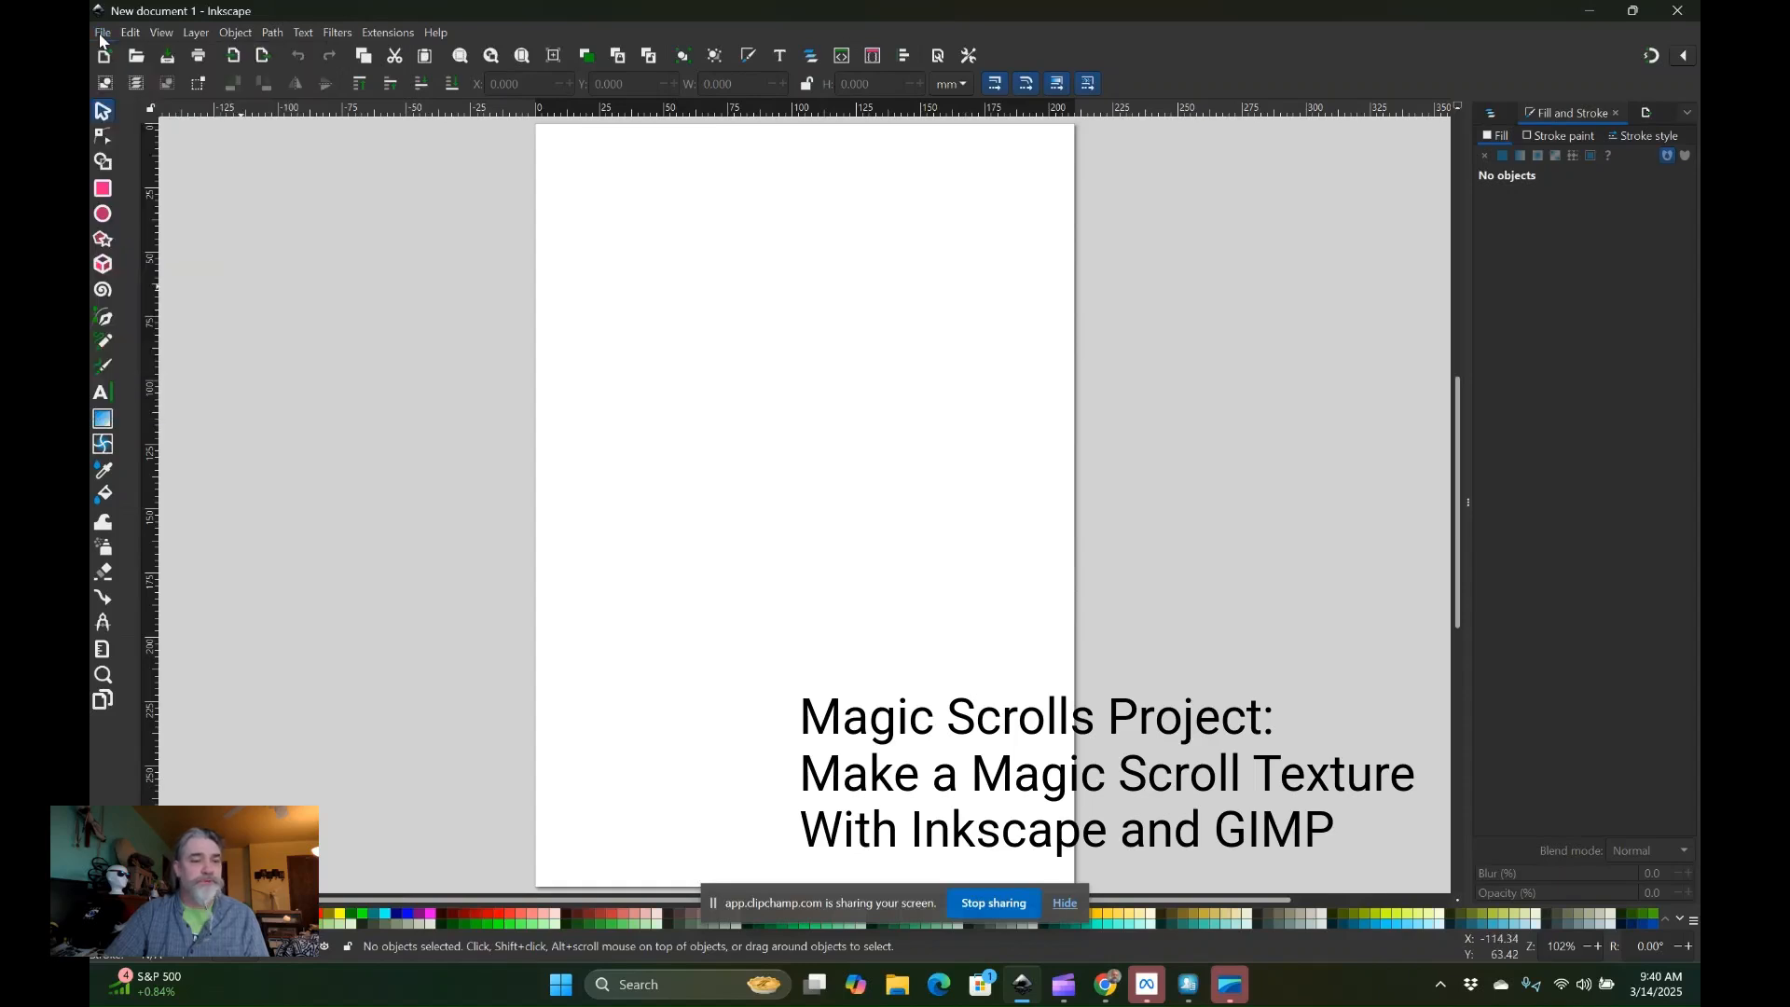
left_click(101, 35)
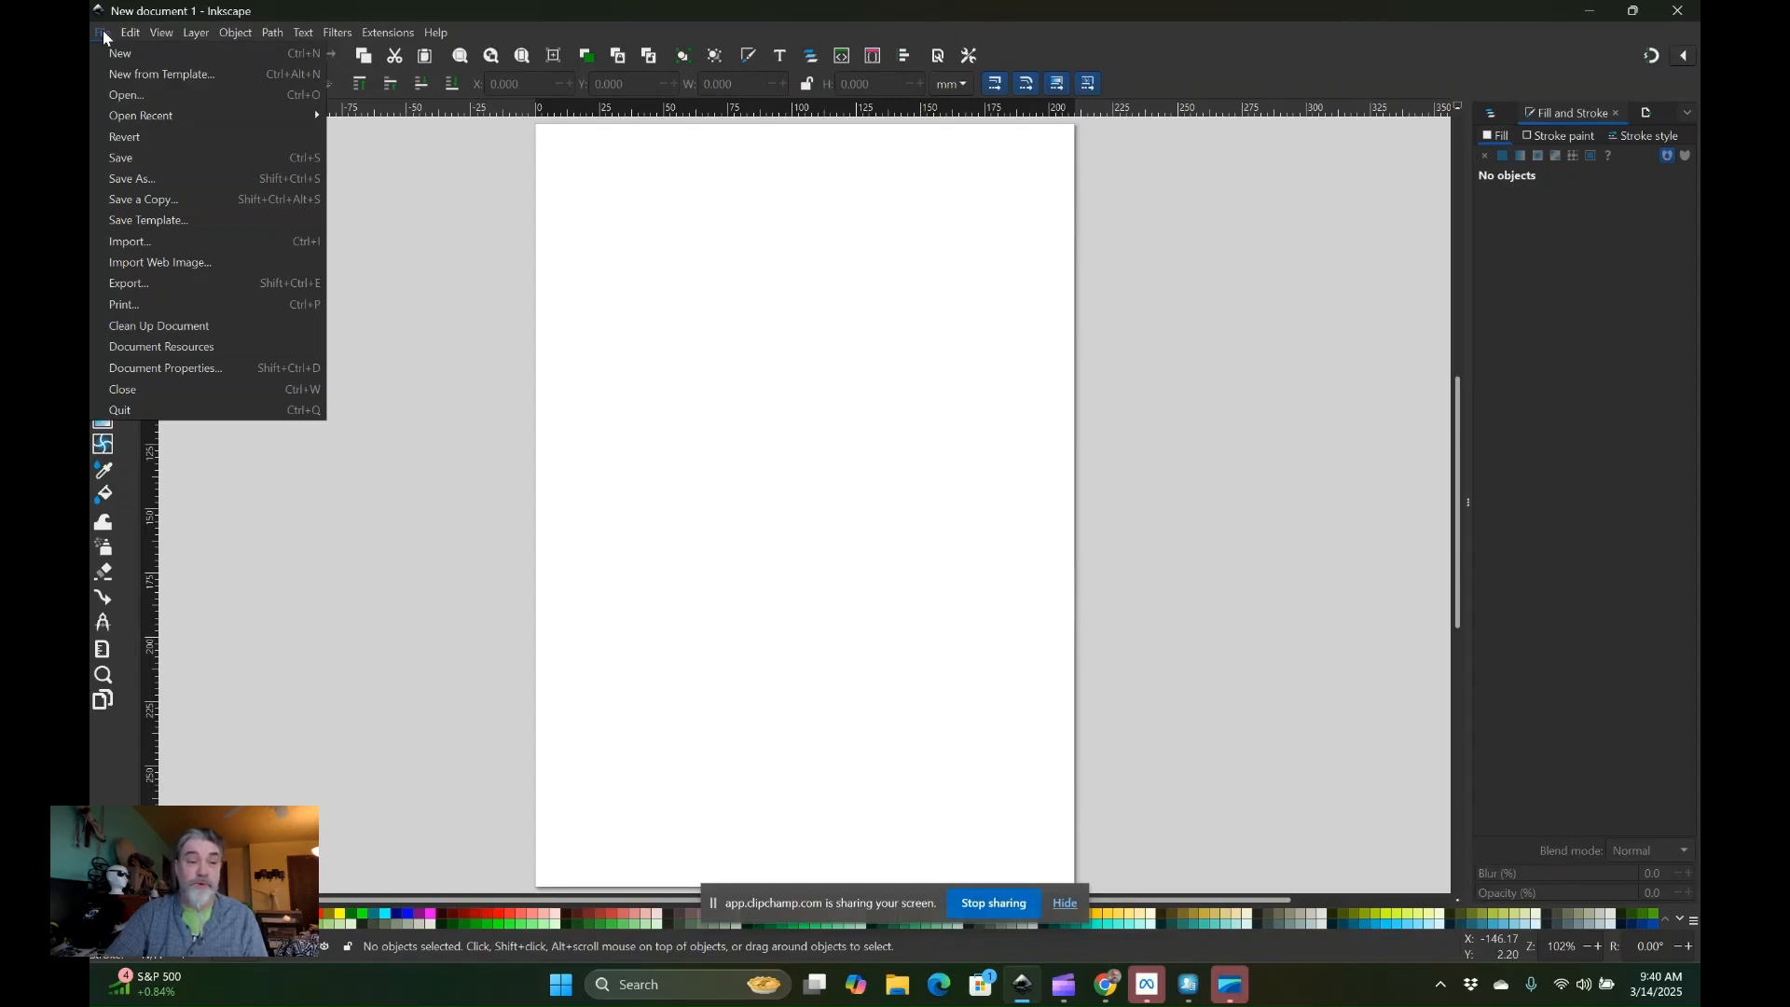
key("Down")
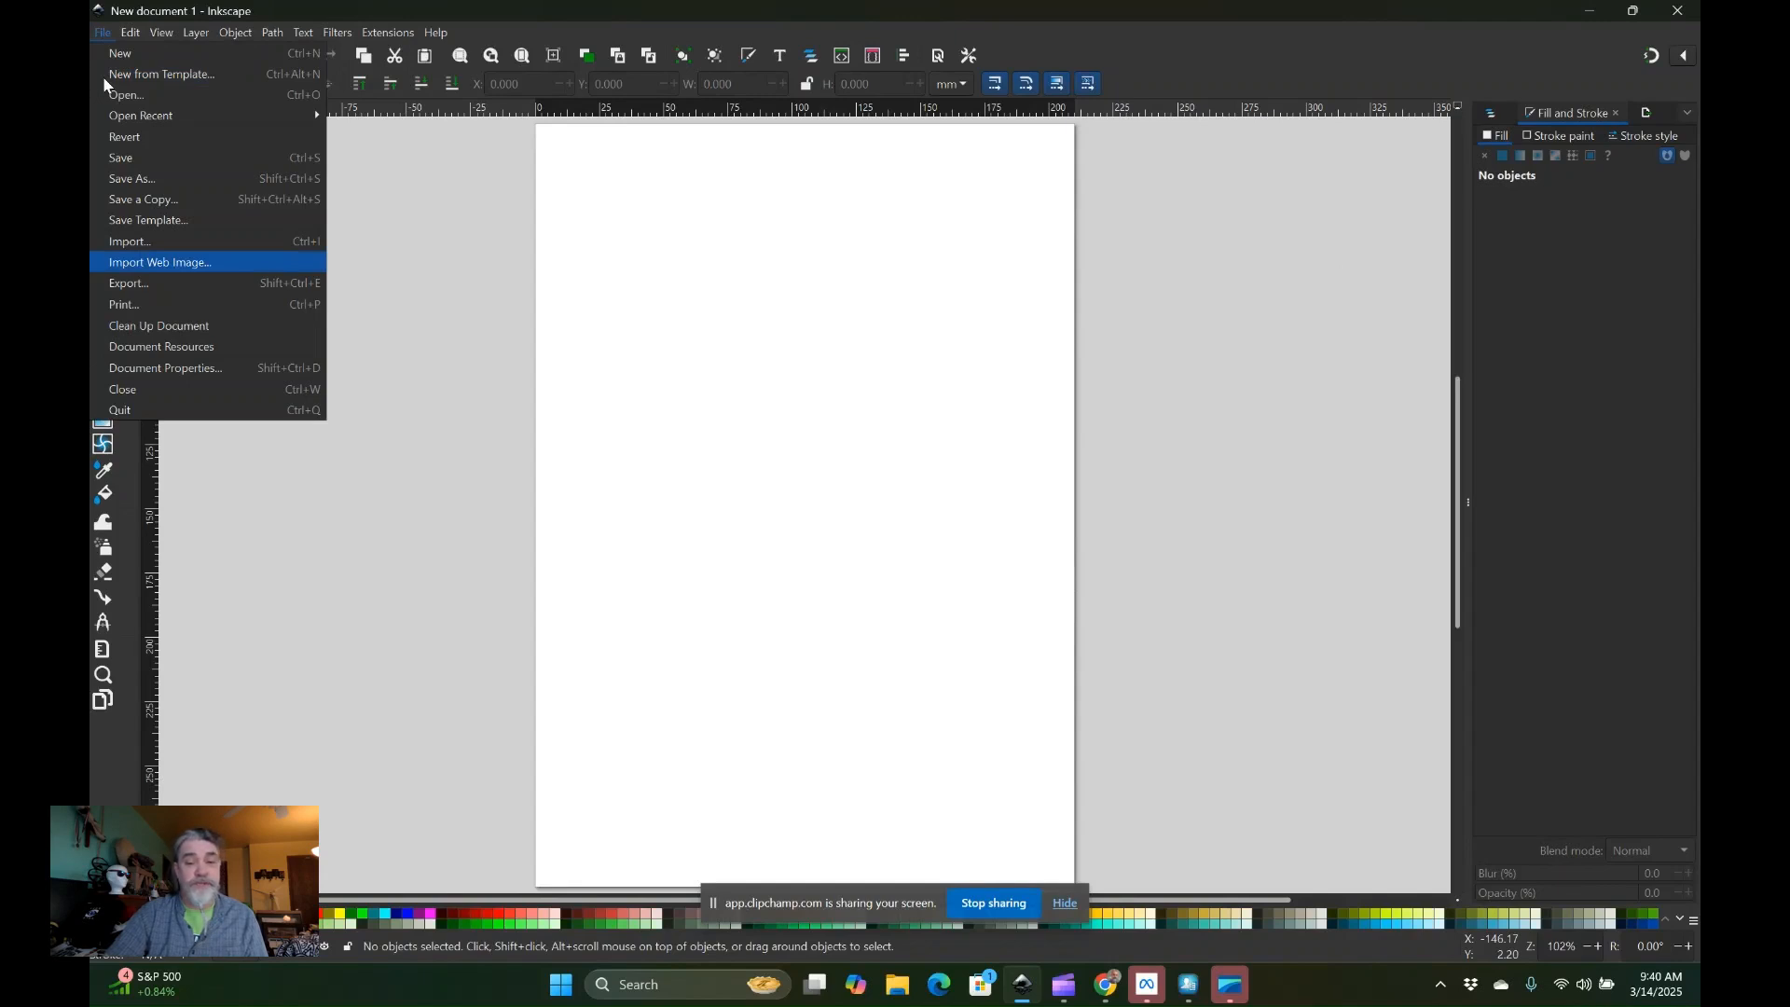
left_click(150, 369)
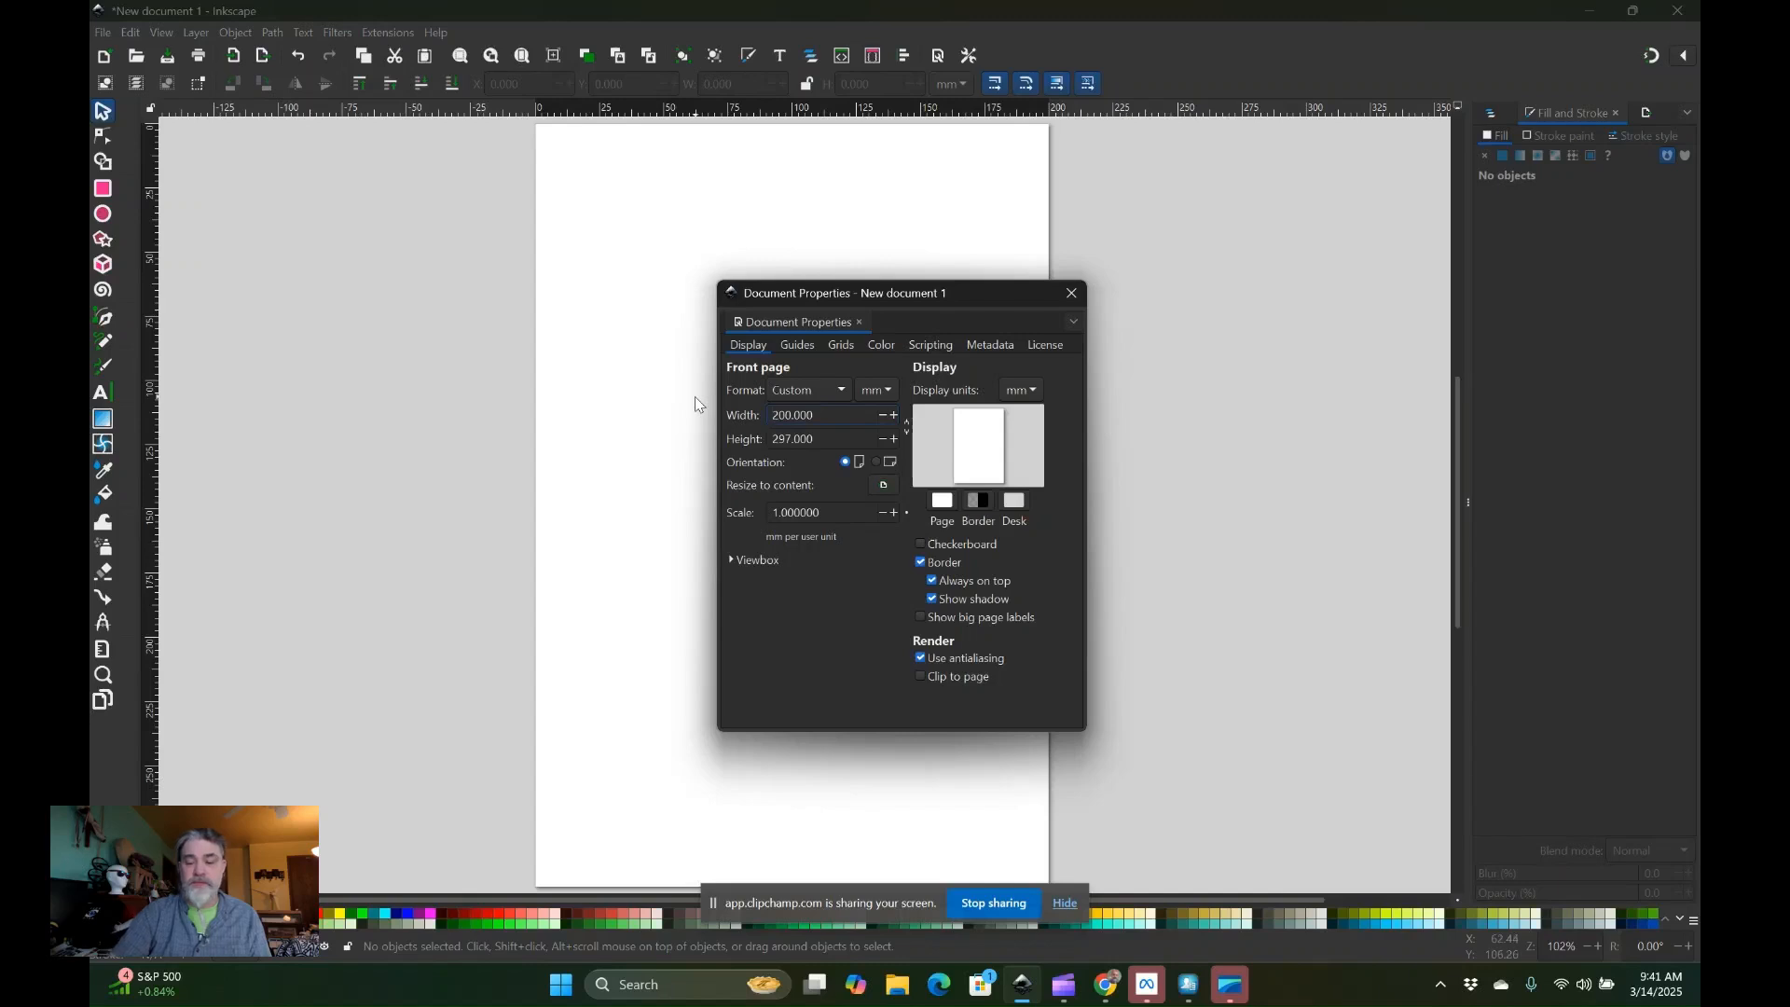
key("Tab")
type("200")
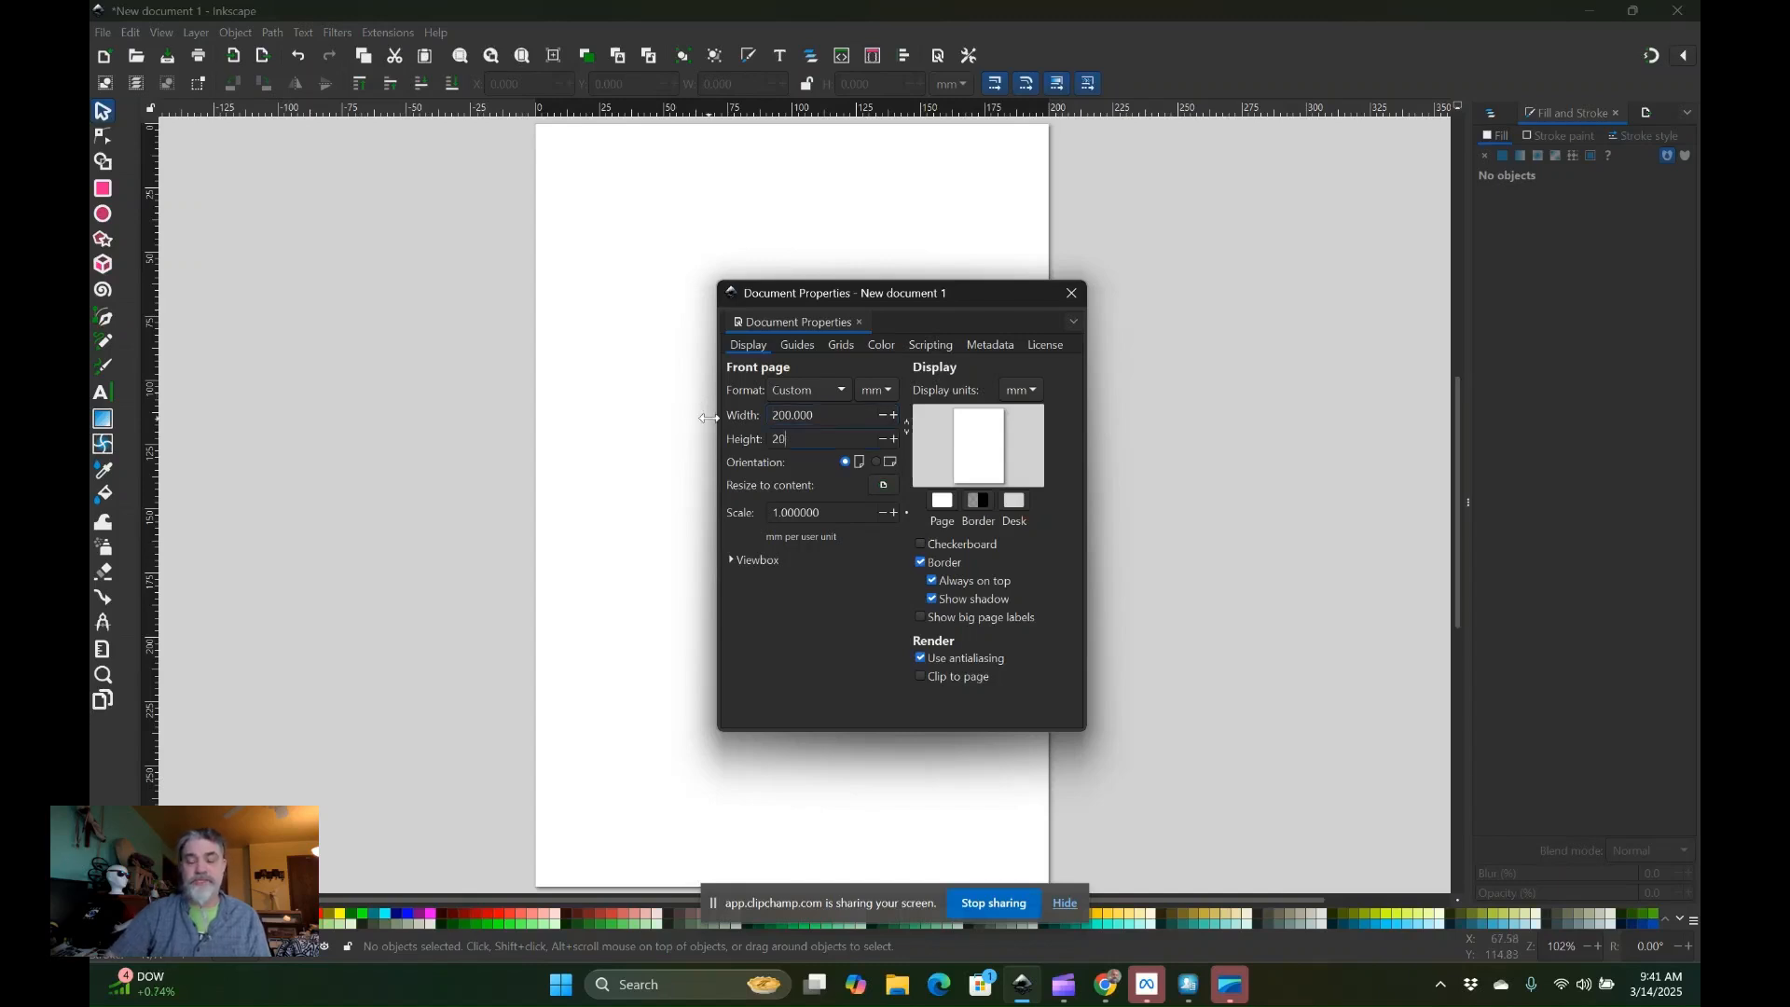
key("Return")
left_click(1076, 298)
scroll(1027, 410, "up", 4)
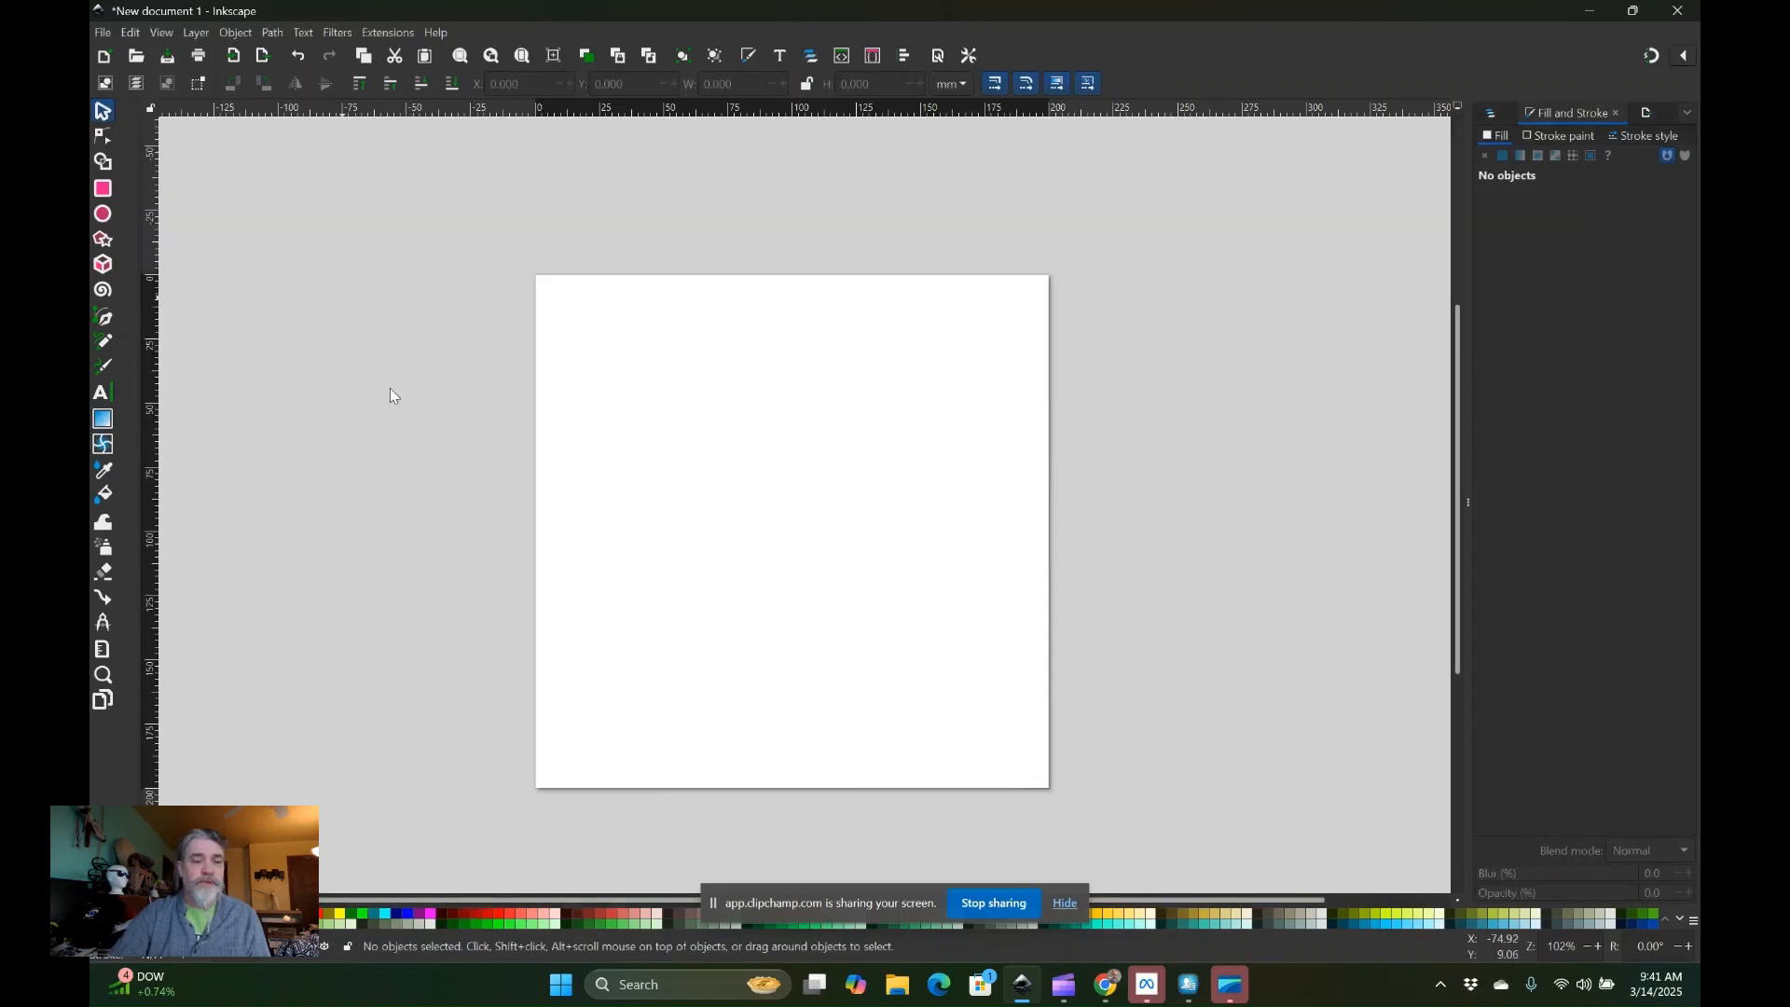
Draw an ellipse with radii of about 44 mm and 42 mm near the middle of the page.
left_click(102, 216)
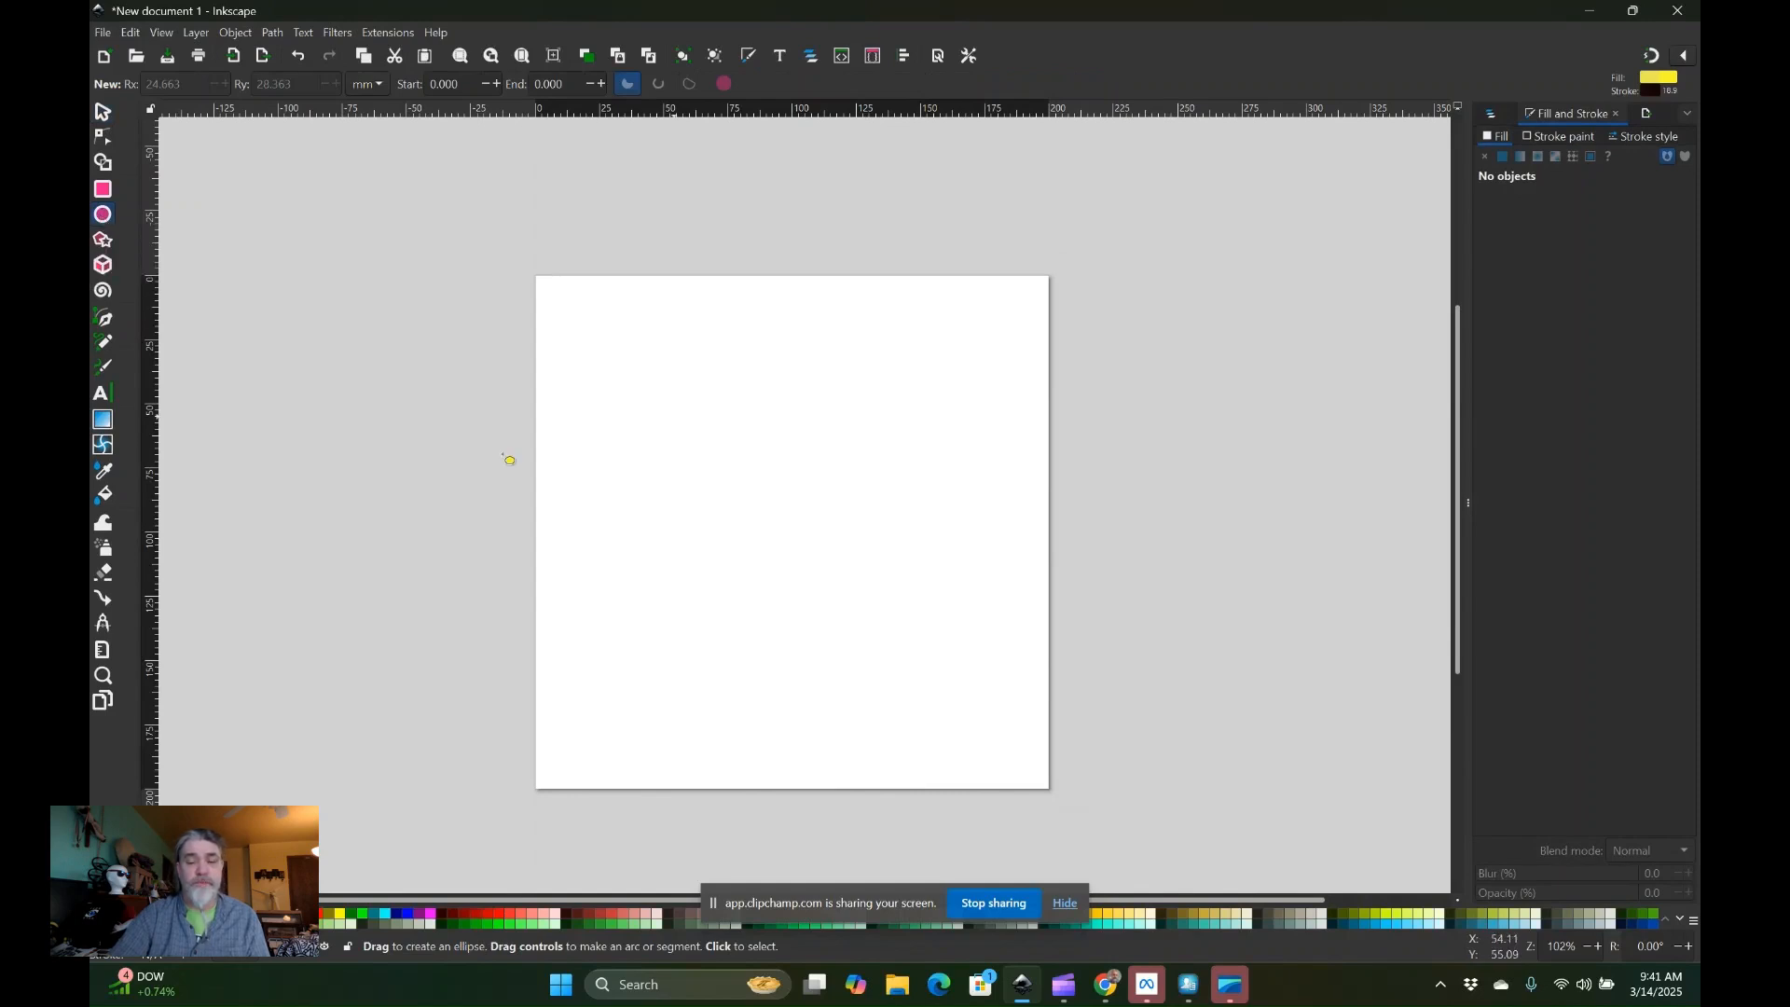
left_click_drag(686, 399, 767, 518)
left_click_drag(677, 416, 917, 620)
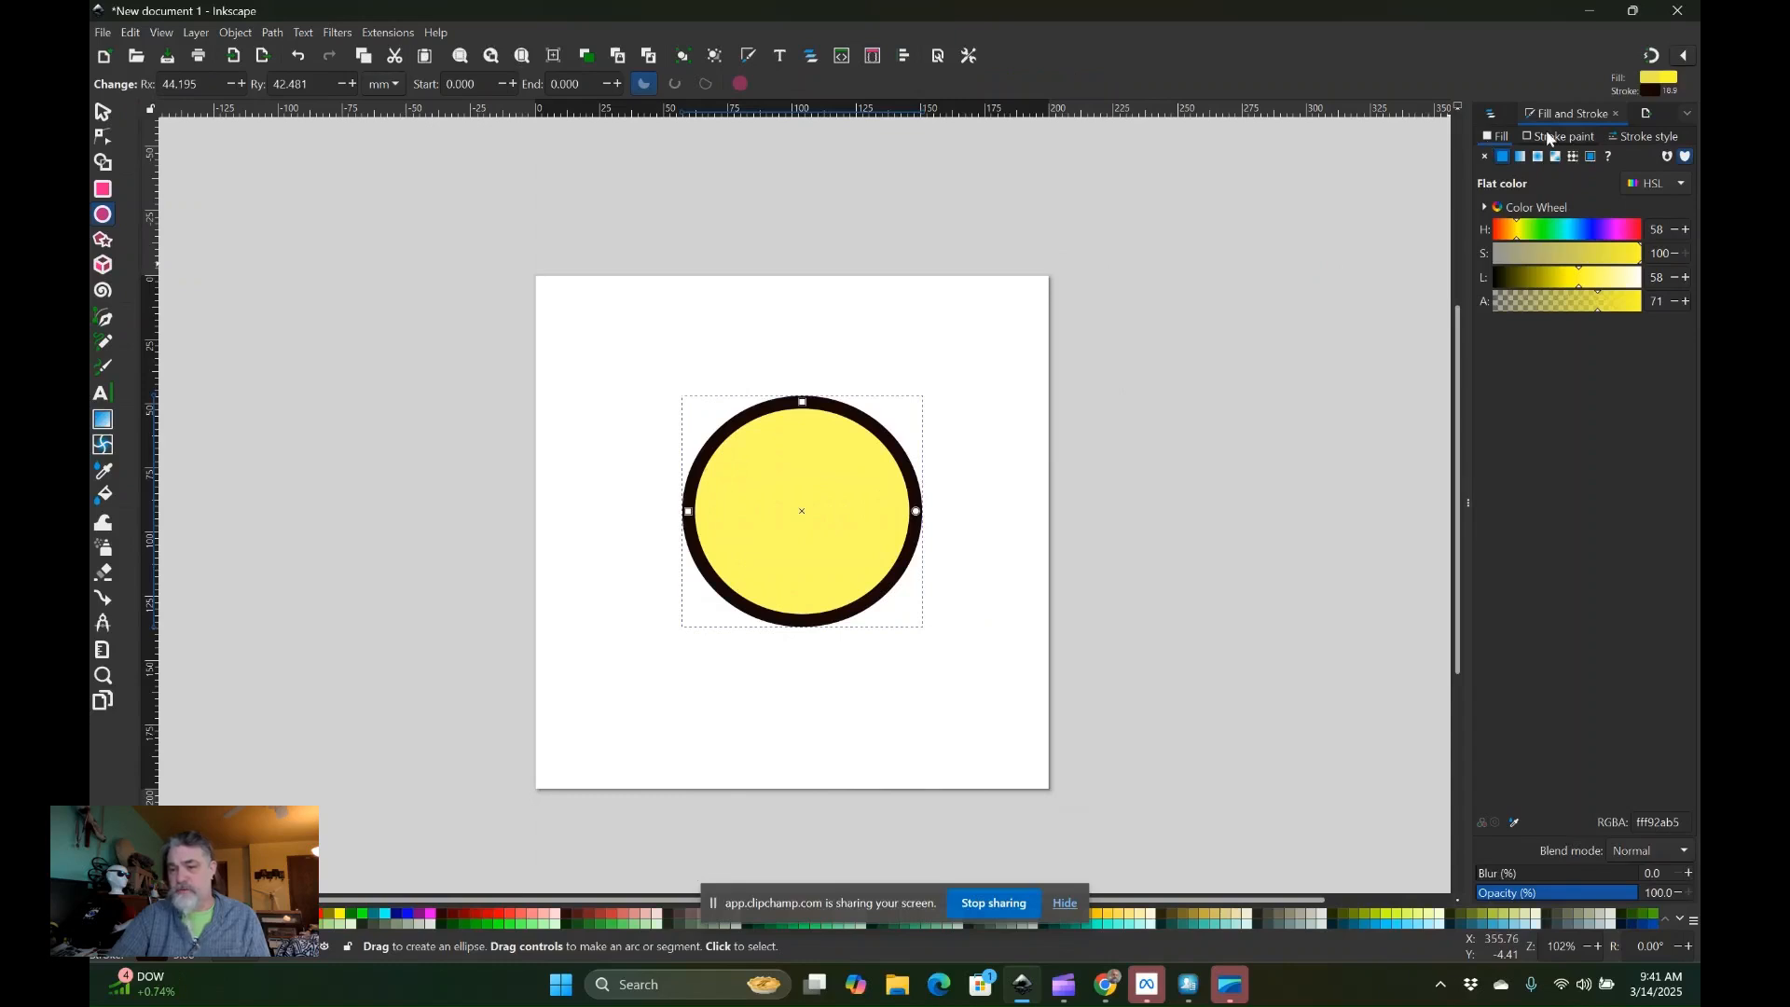
Set the ellipse's stroke width to 4 mm.
left_click(1643, 137)
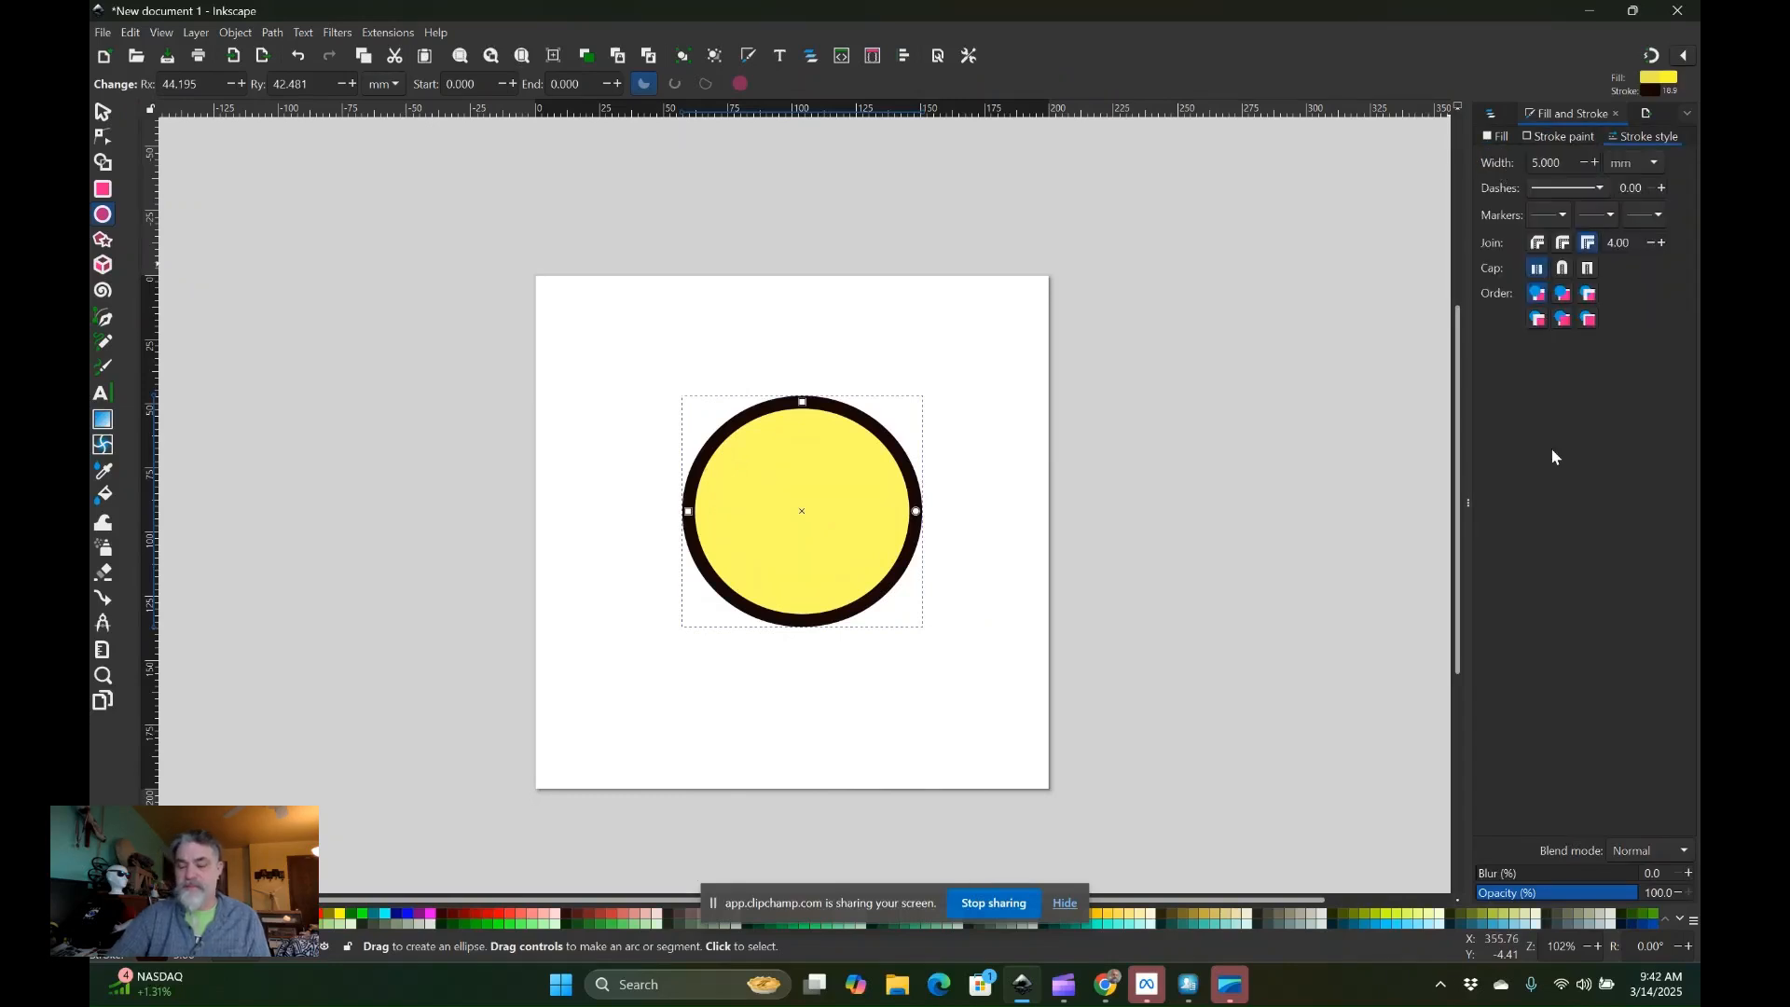
left_click_drag(1569, 165, 1463, 171)
type("4")
key("Return")
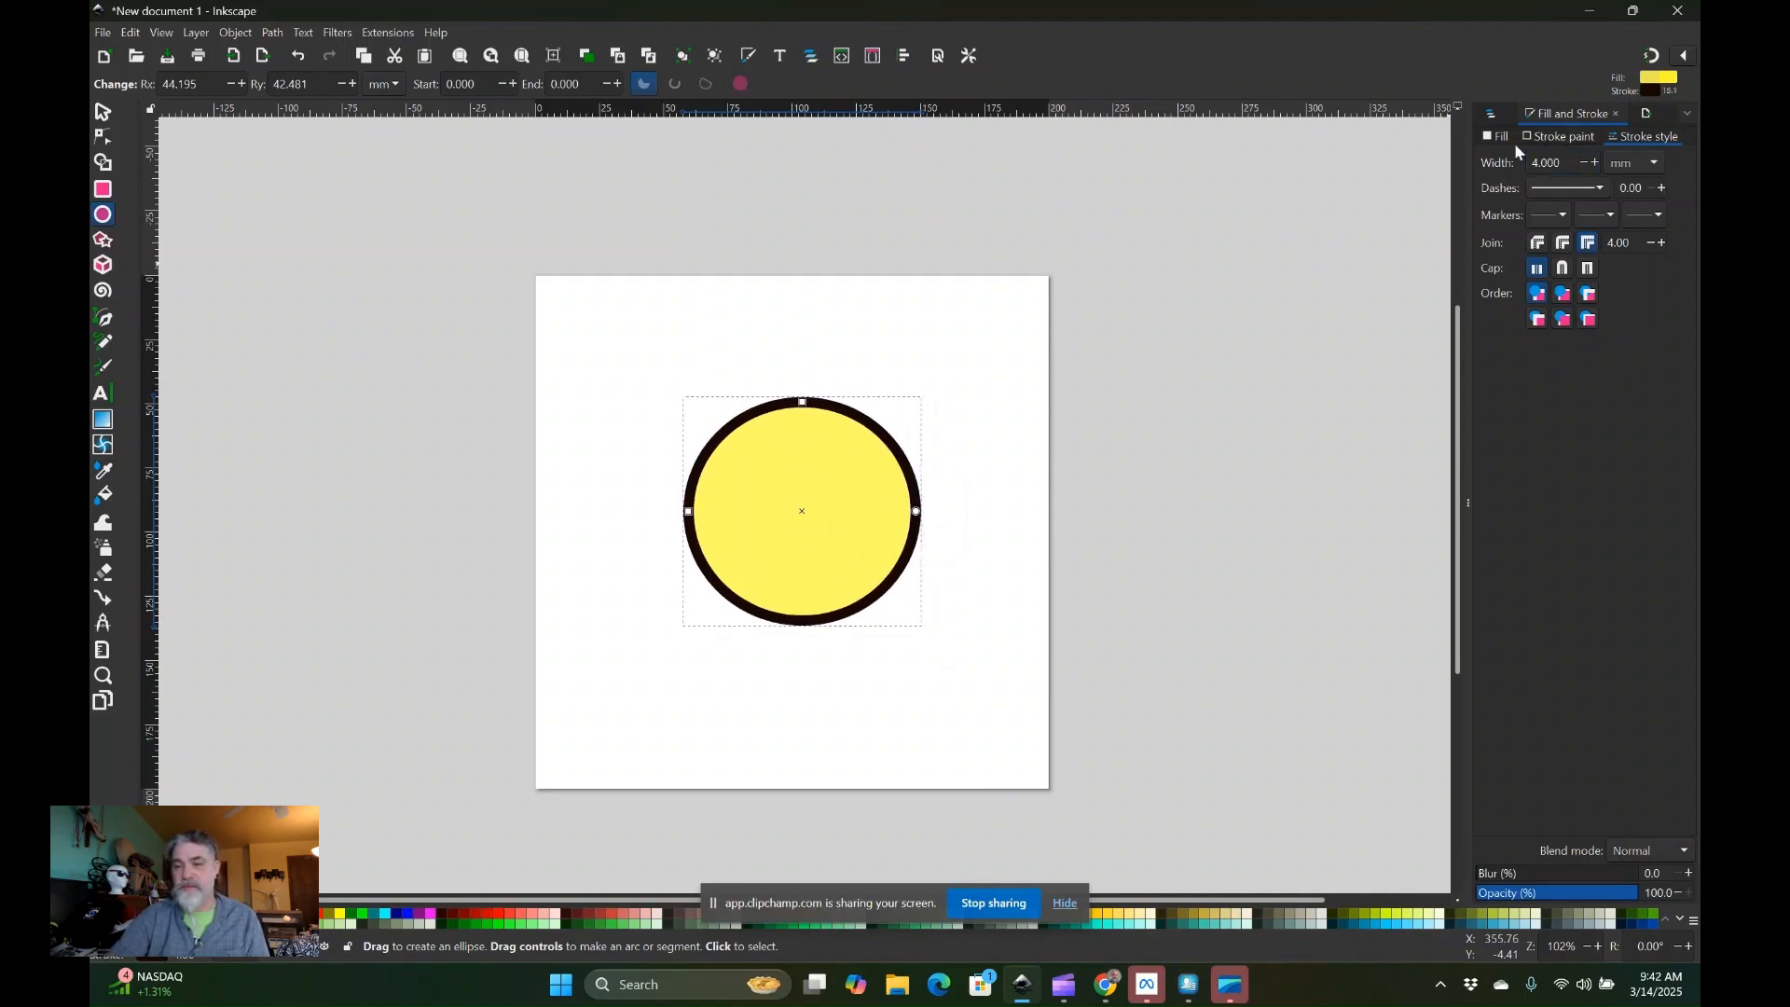
Recolour the ellipse with a dark red stroke (hue 0, saturation 64, lightness 40) and a stronger yellow fill (hue 59, lightness 53).
left_click(1559, 137)
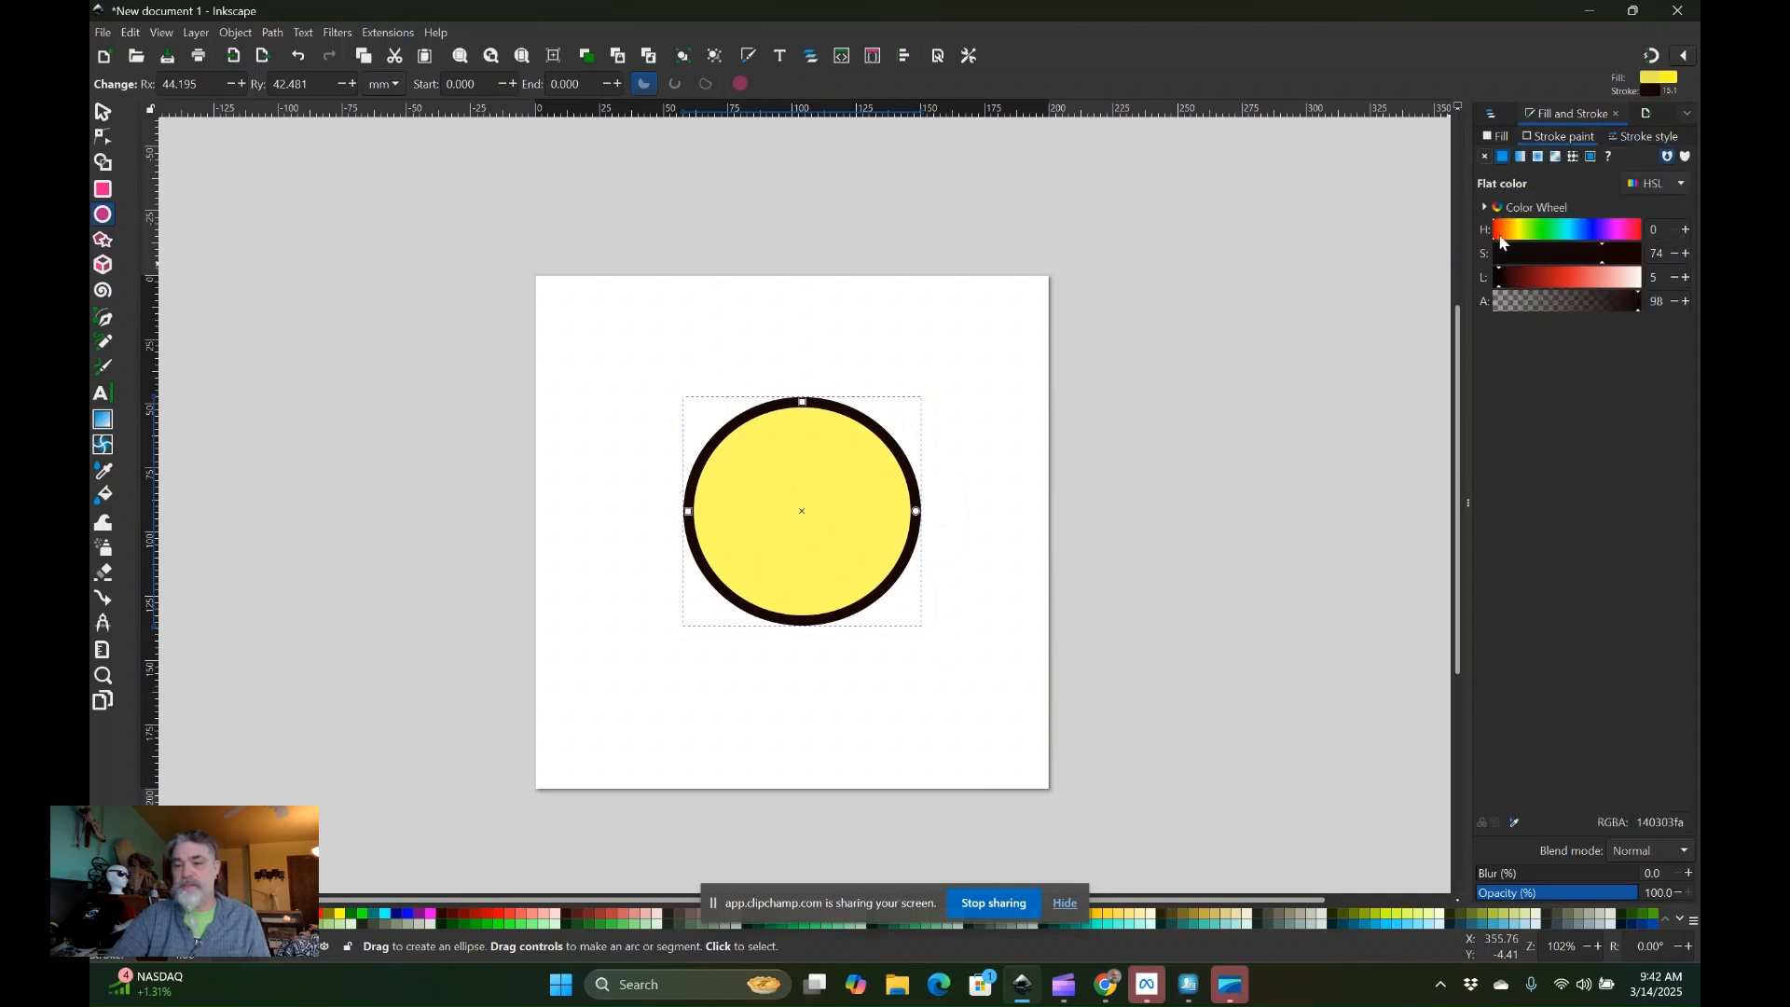
left_click(1502, 234)
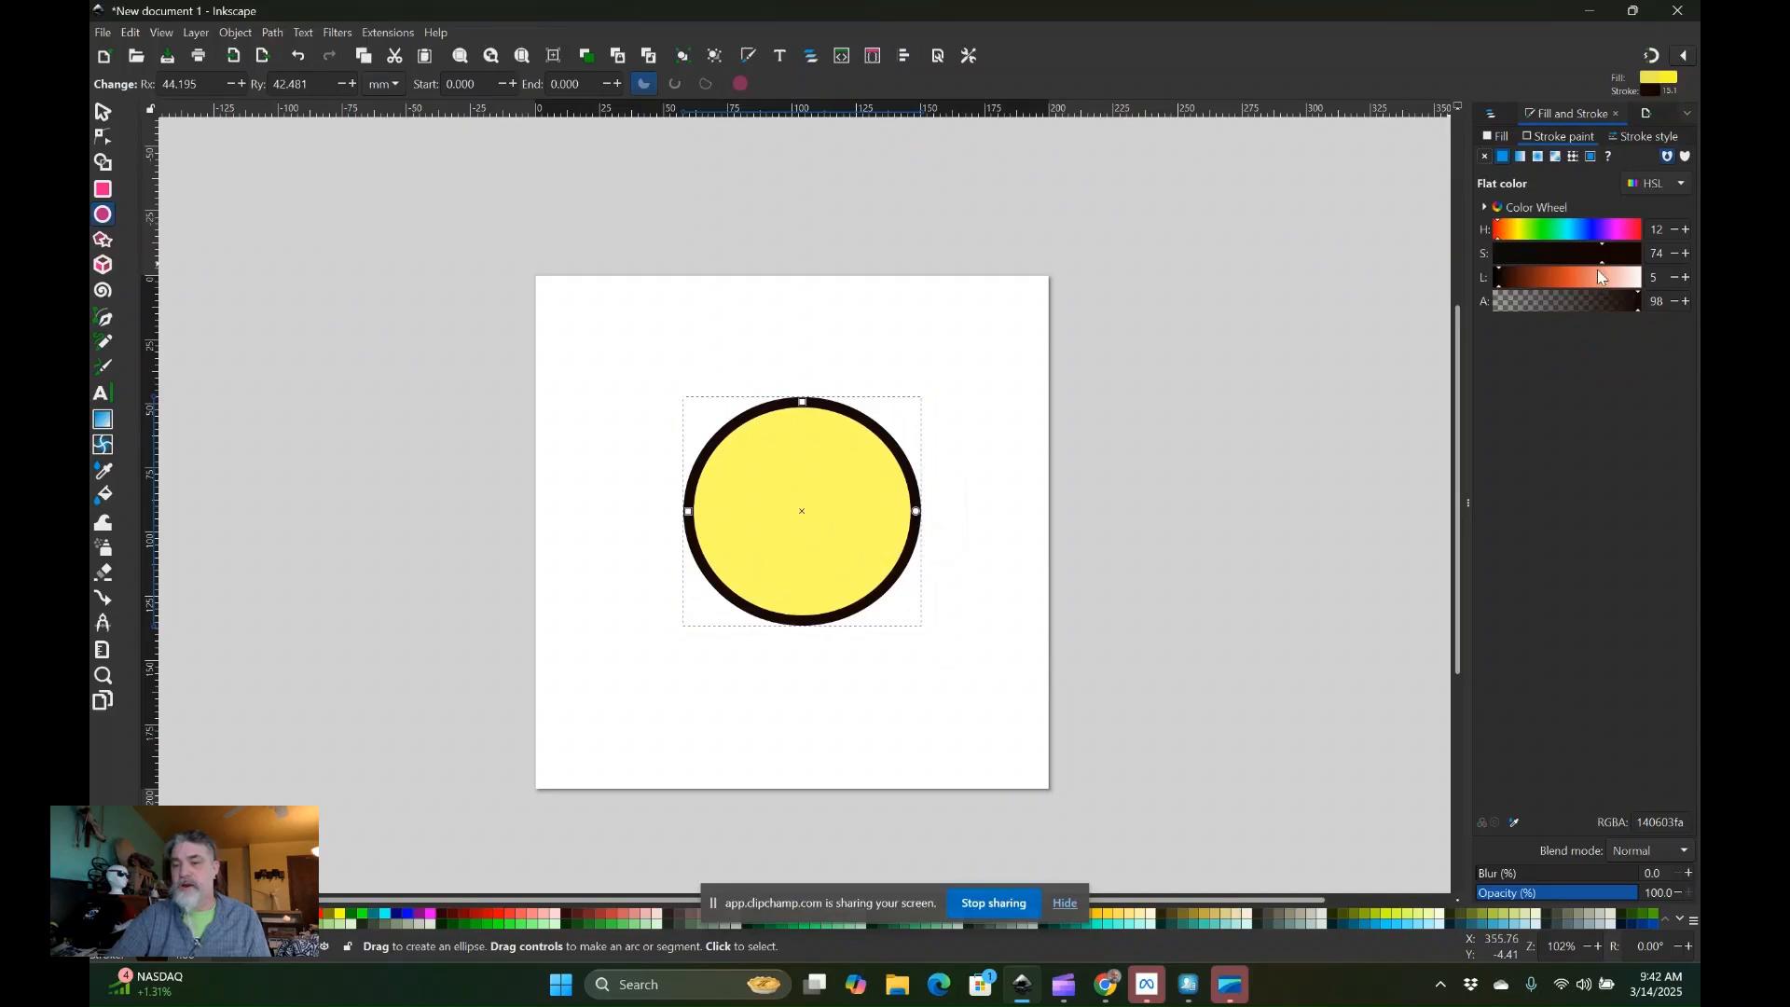
left_click(1503, 277)
left_click_drag(1503, 277, 1556, 306)
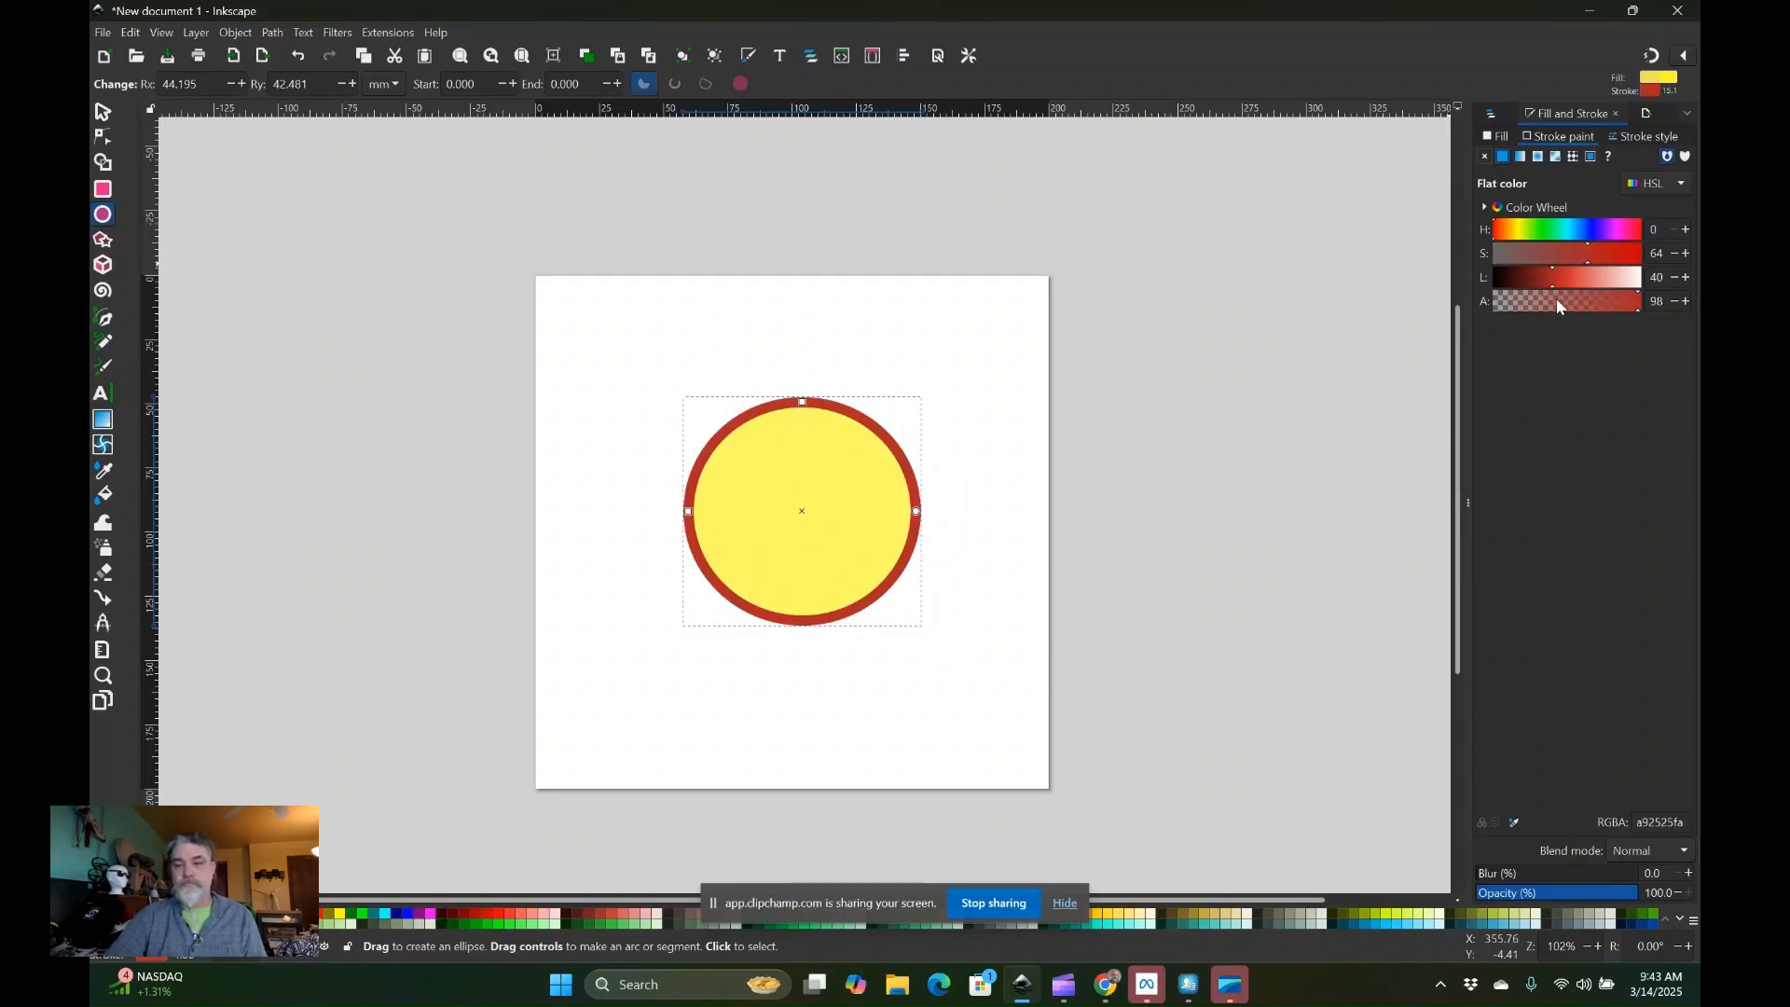
left_click(1500, 140)
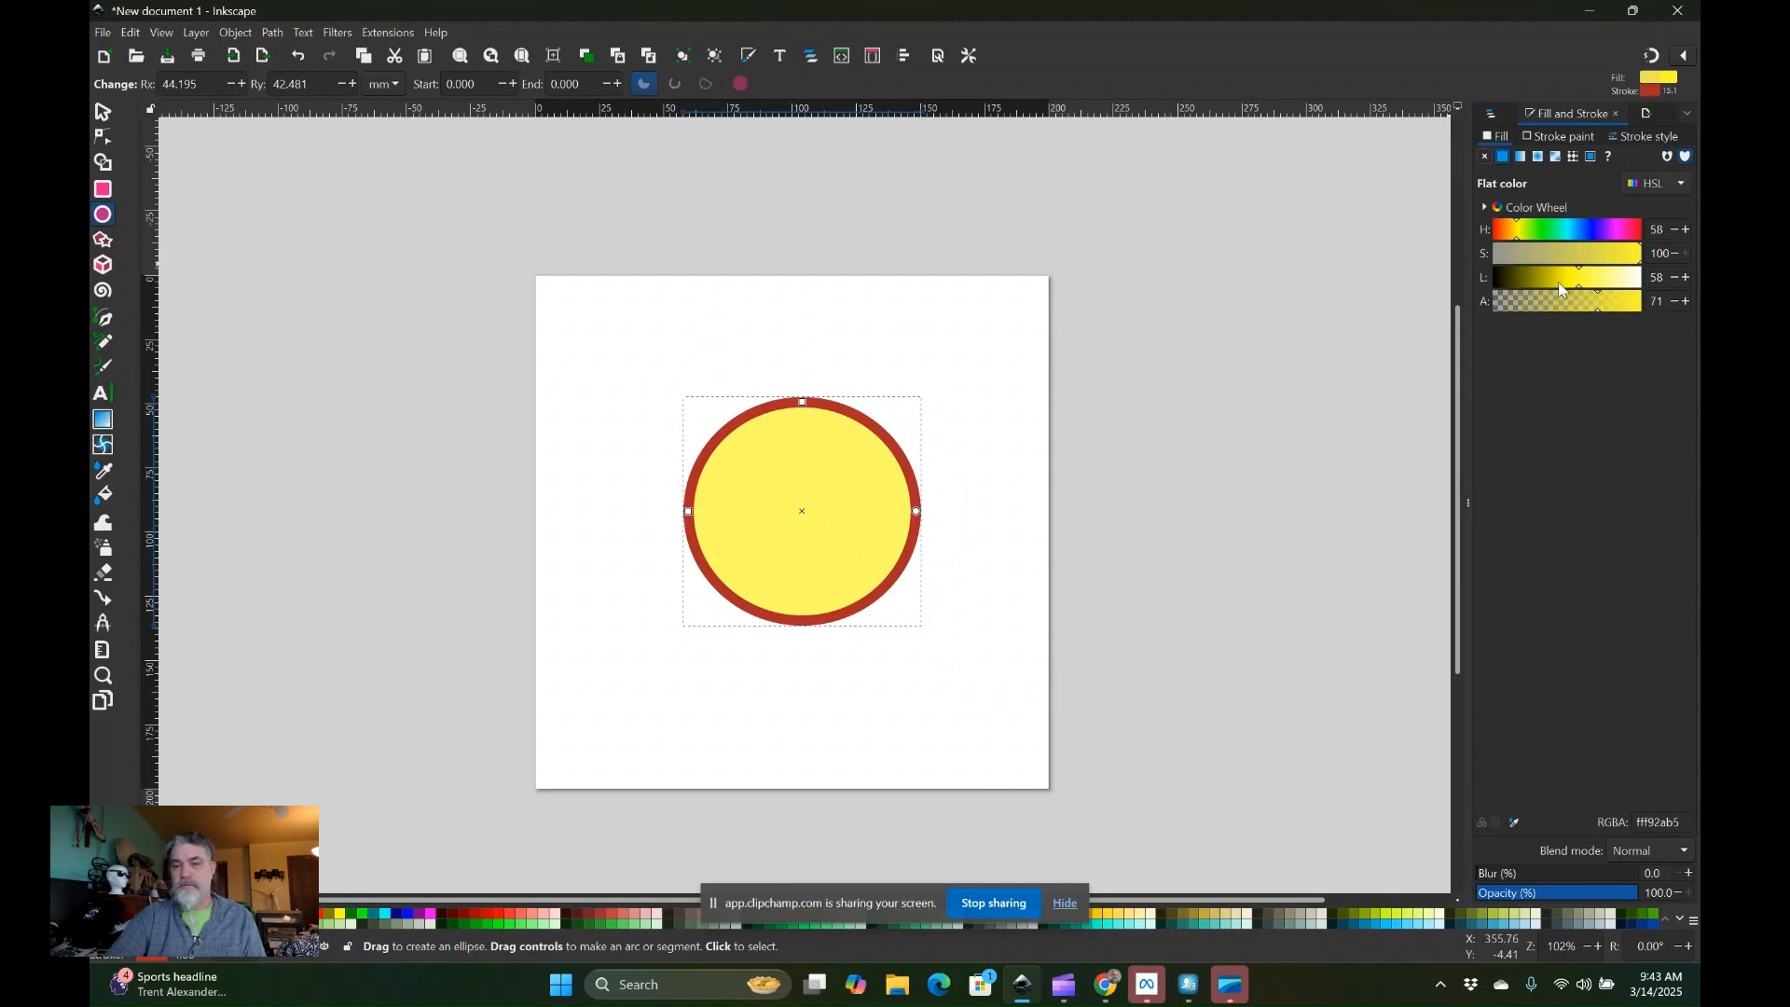
mouse_move(1576, 287)
left_mouse_down()
mouse_move(1557, 287)
mouse_move(1572, 287)
left_mouse_up()
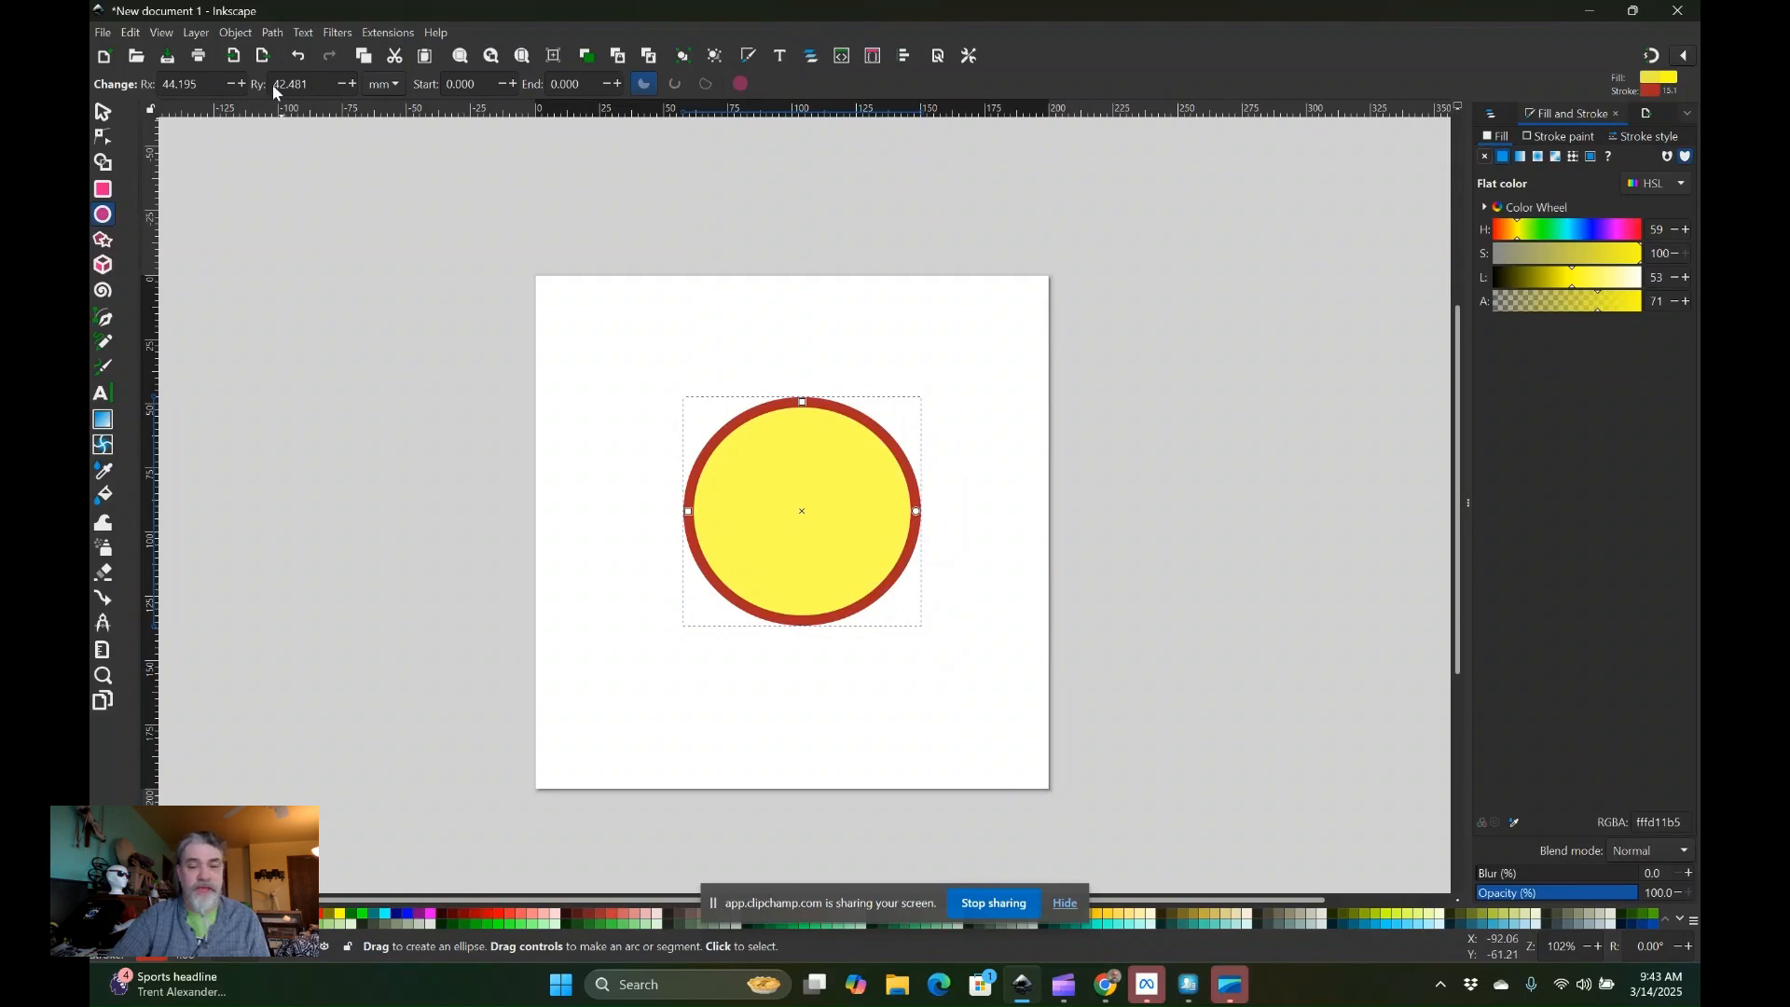
Convert the ellipse to a path and pull a new node on its upper-right curve outward to about X 159, Y 42 mm.
left_click(278, 57)
left_click(103, 112)
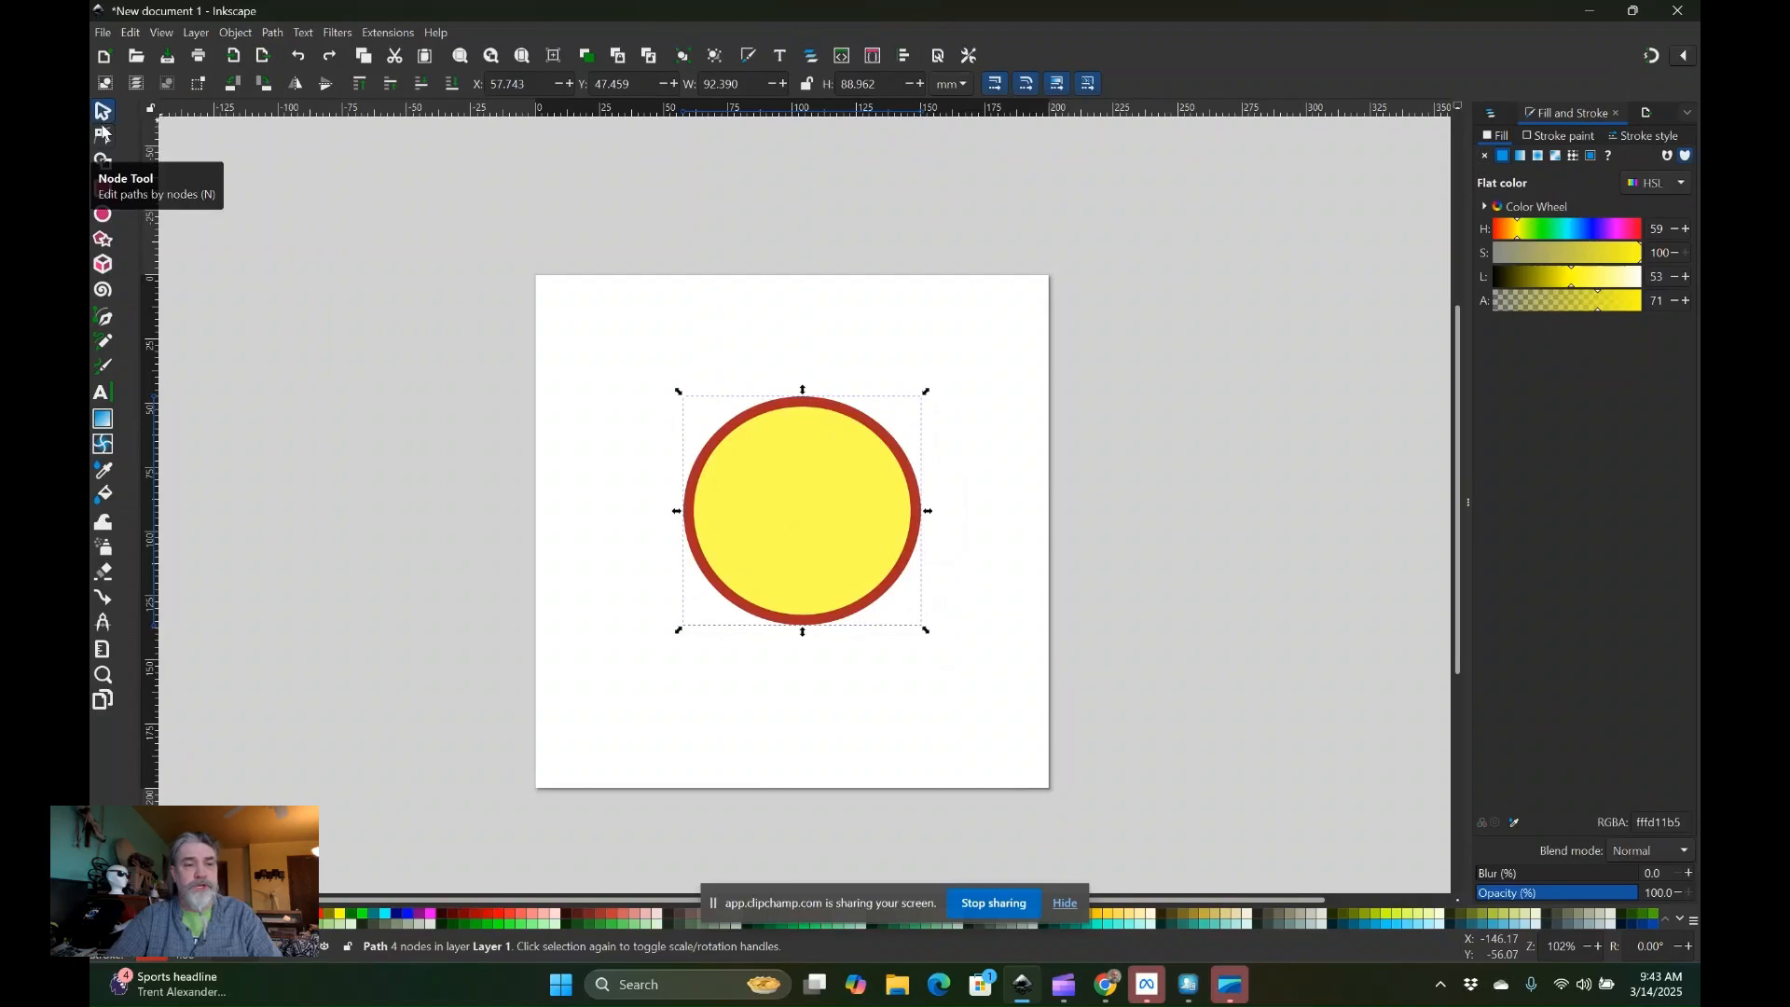
left_click(102, 136)
left_click(811, 407)
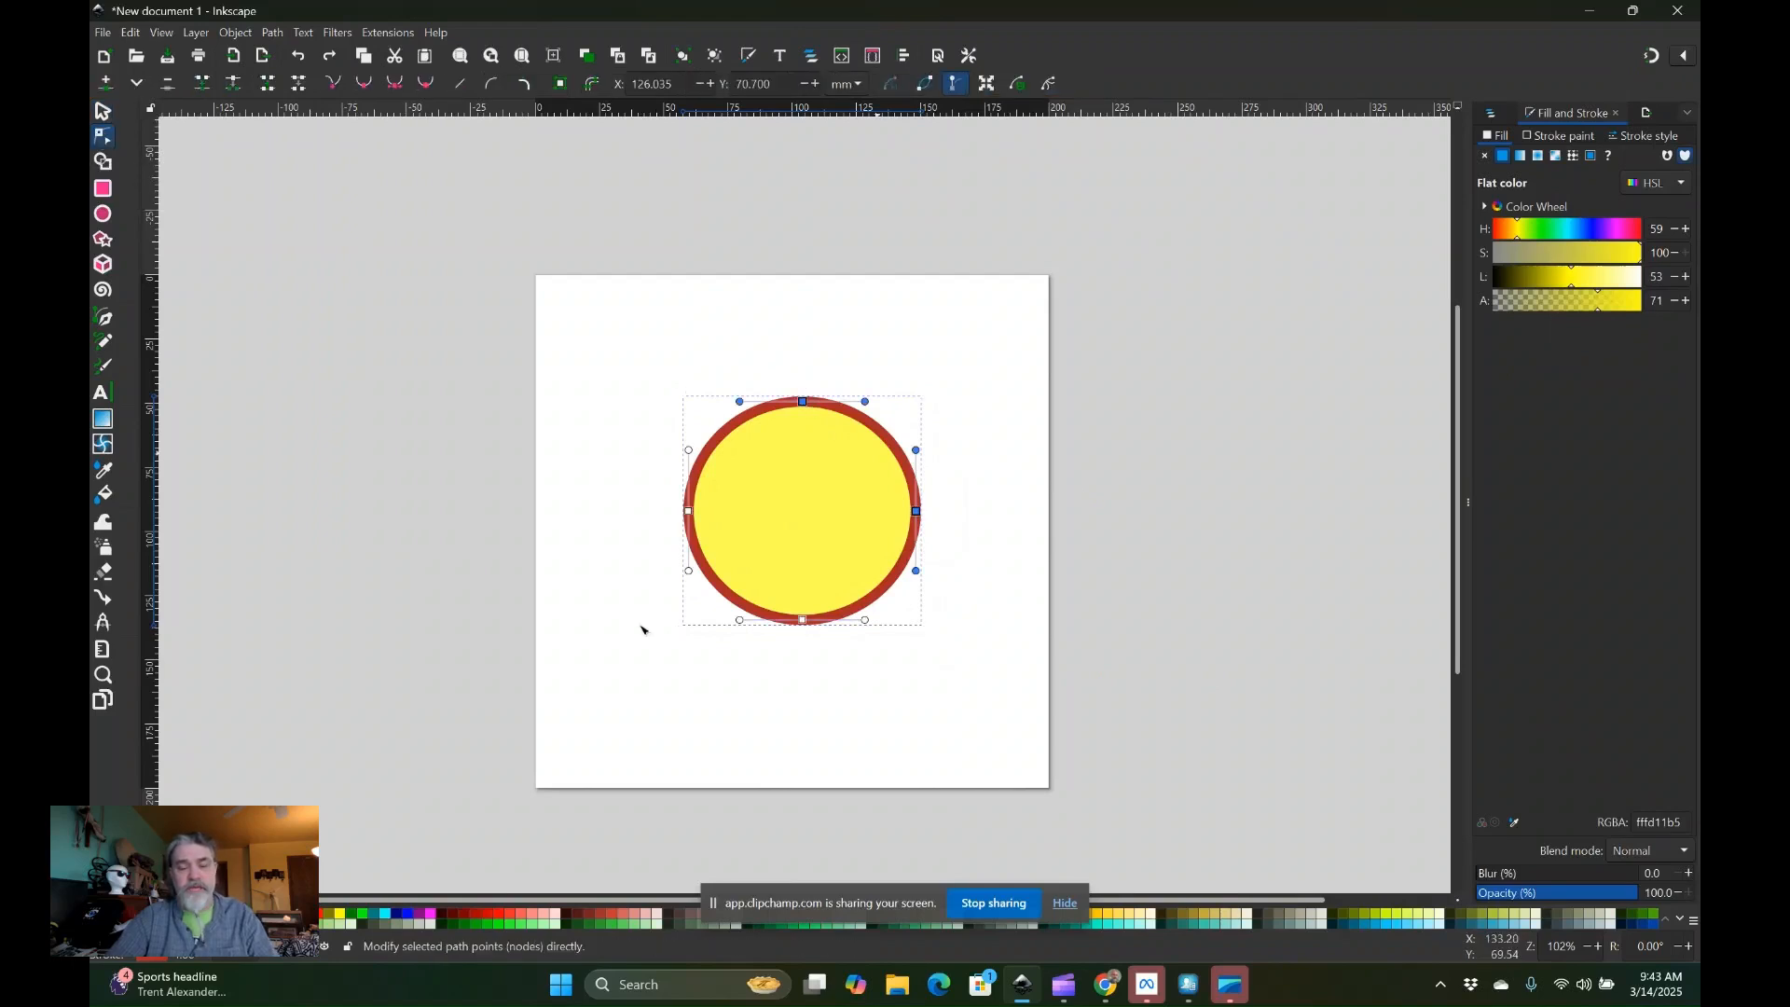
double_click(893, 443)
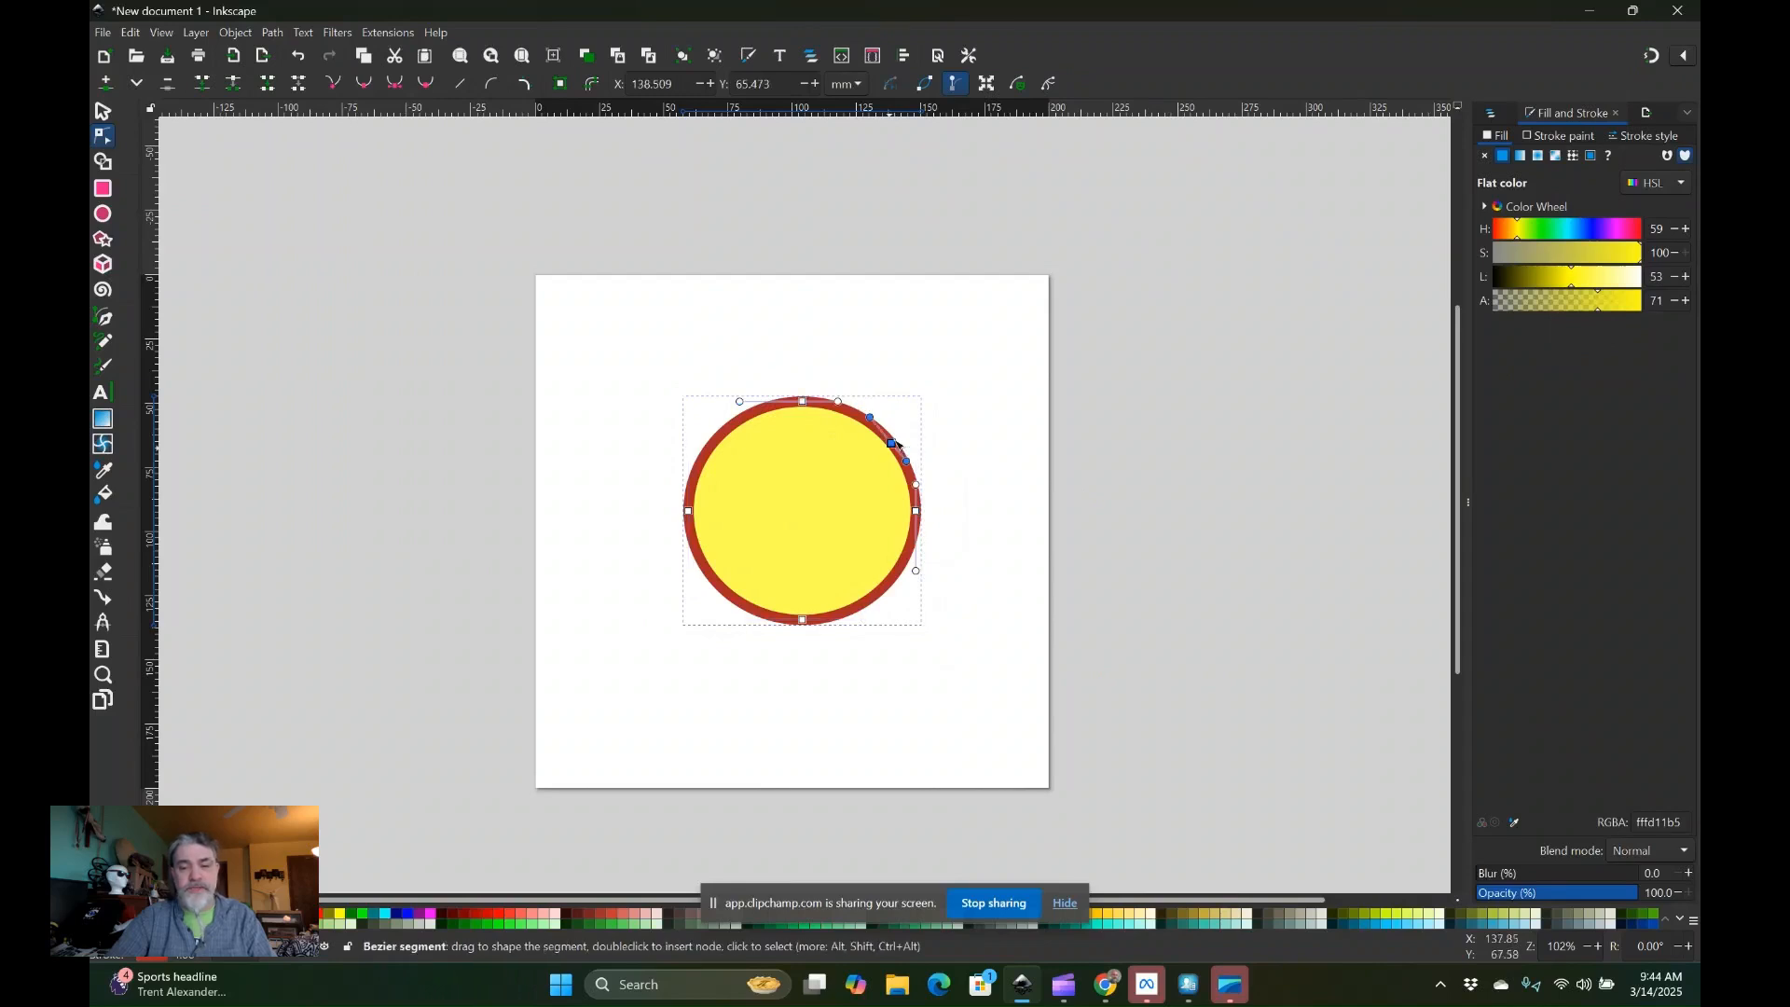
left_click_drag(893, 446, 946, 383)
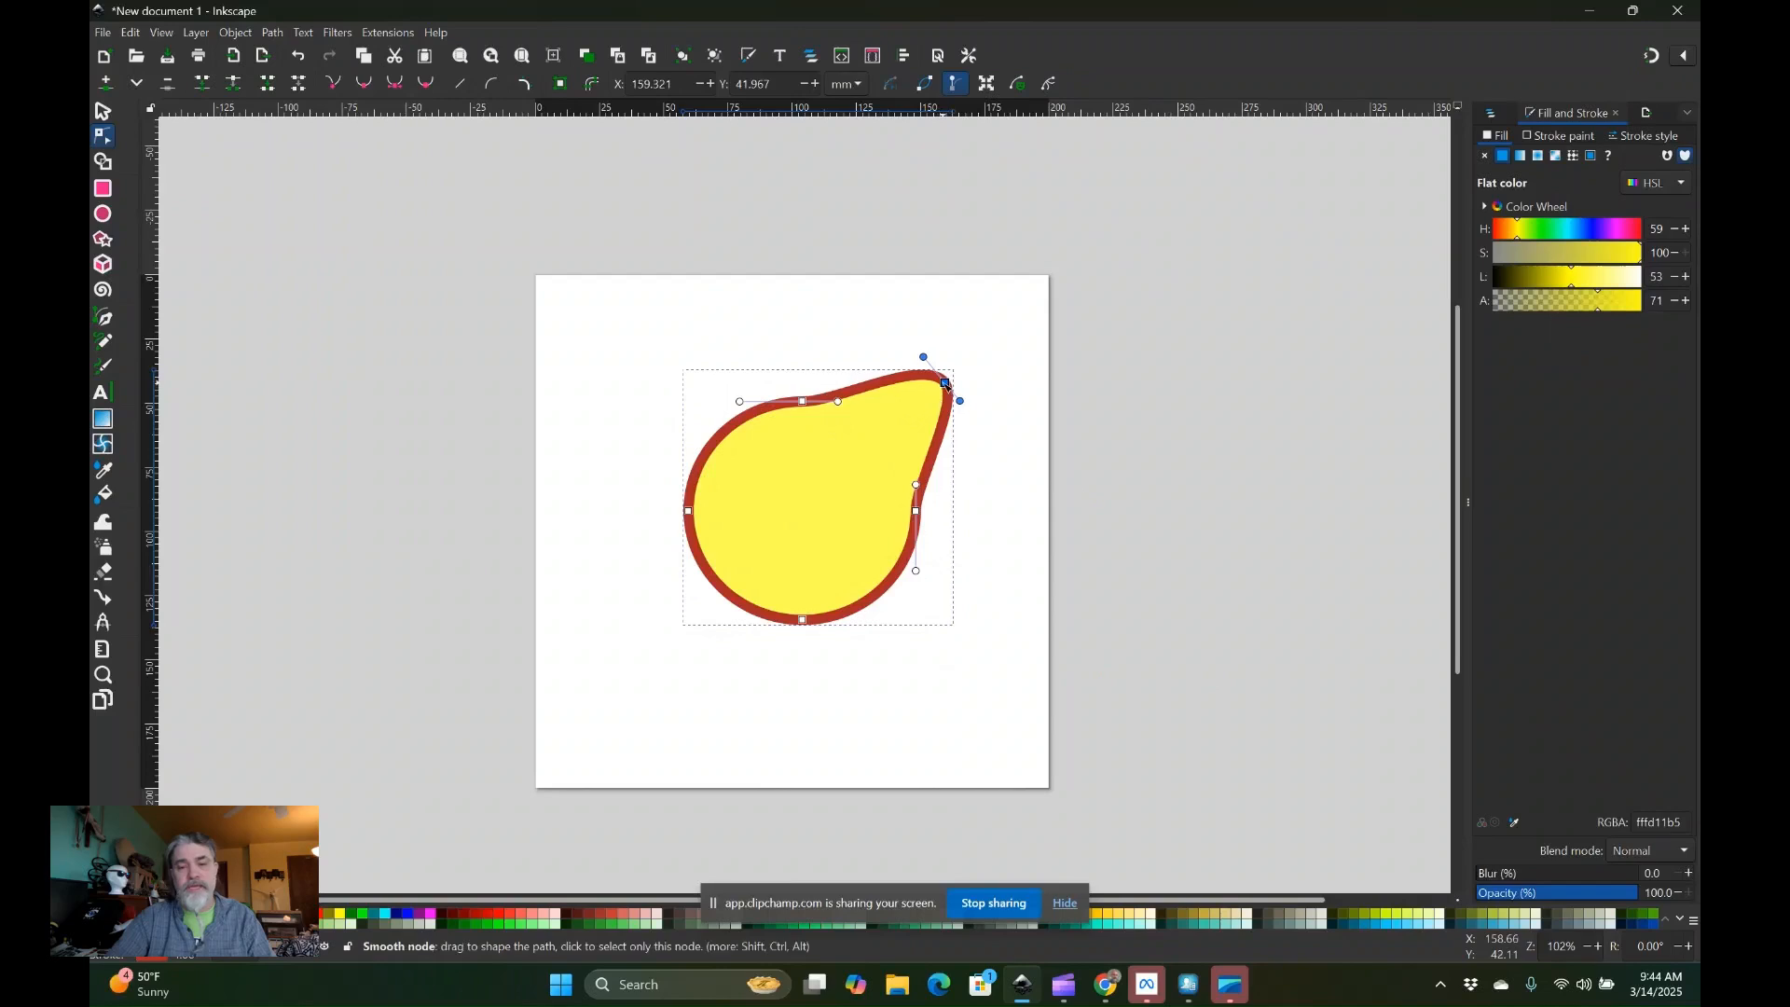
Reshape the nodes and handles around the upper-right point into a flared, squared-off end with curled corners.
left_click_drag(924, 357, 920, 380)
left_click_drag(918, 512, 951, 545)
left_click_drag(802, 402, 870, 426)
left_click(940, 488)
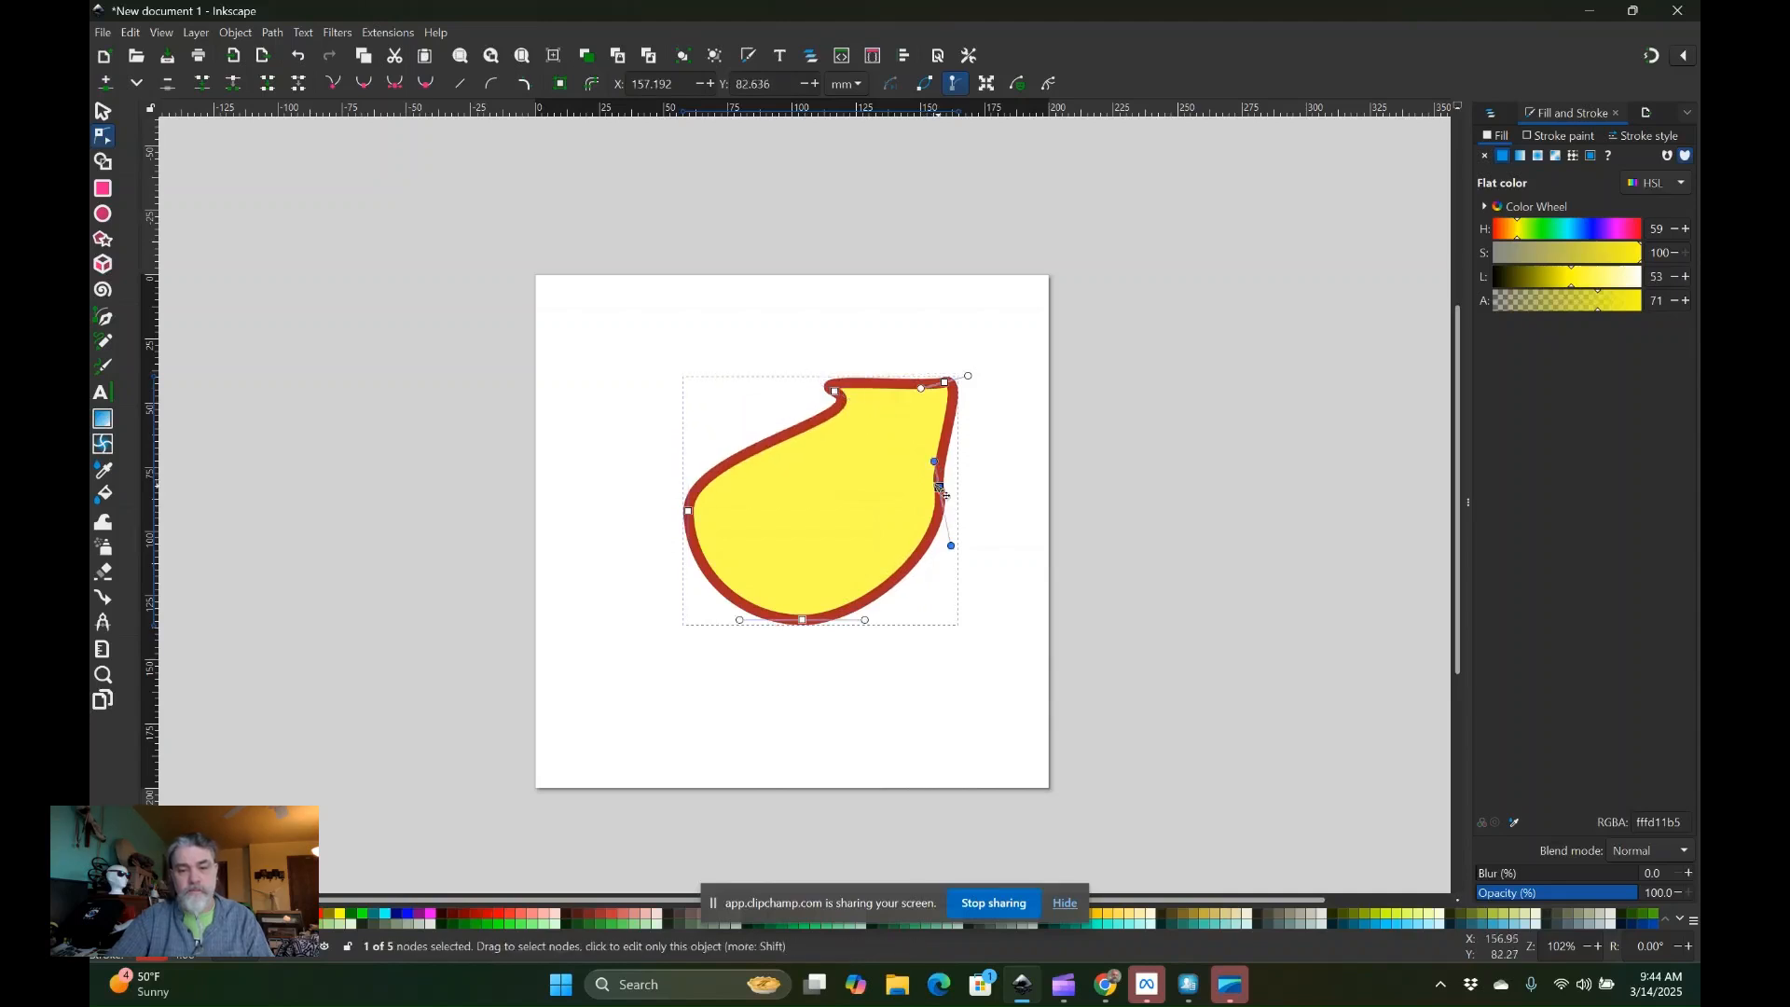
left_click_drag(951, 546, 929, 430)
Insert nodes on the upper-left and lower-right edges and pull the lower-right one inward to make a concave bend.
double_click(754, 449)
double_click(872, 563)
left_click_drag(872, 562, 809, 519)
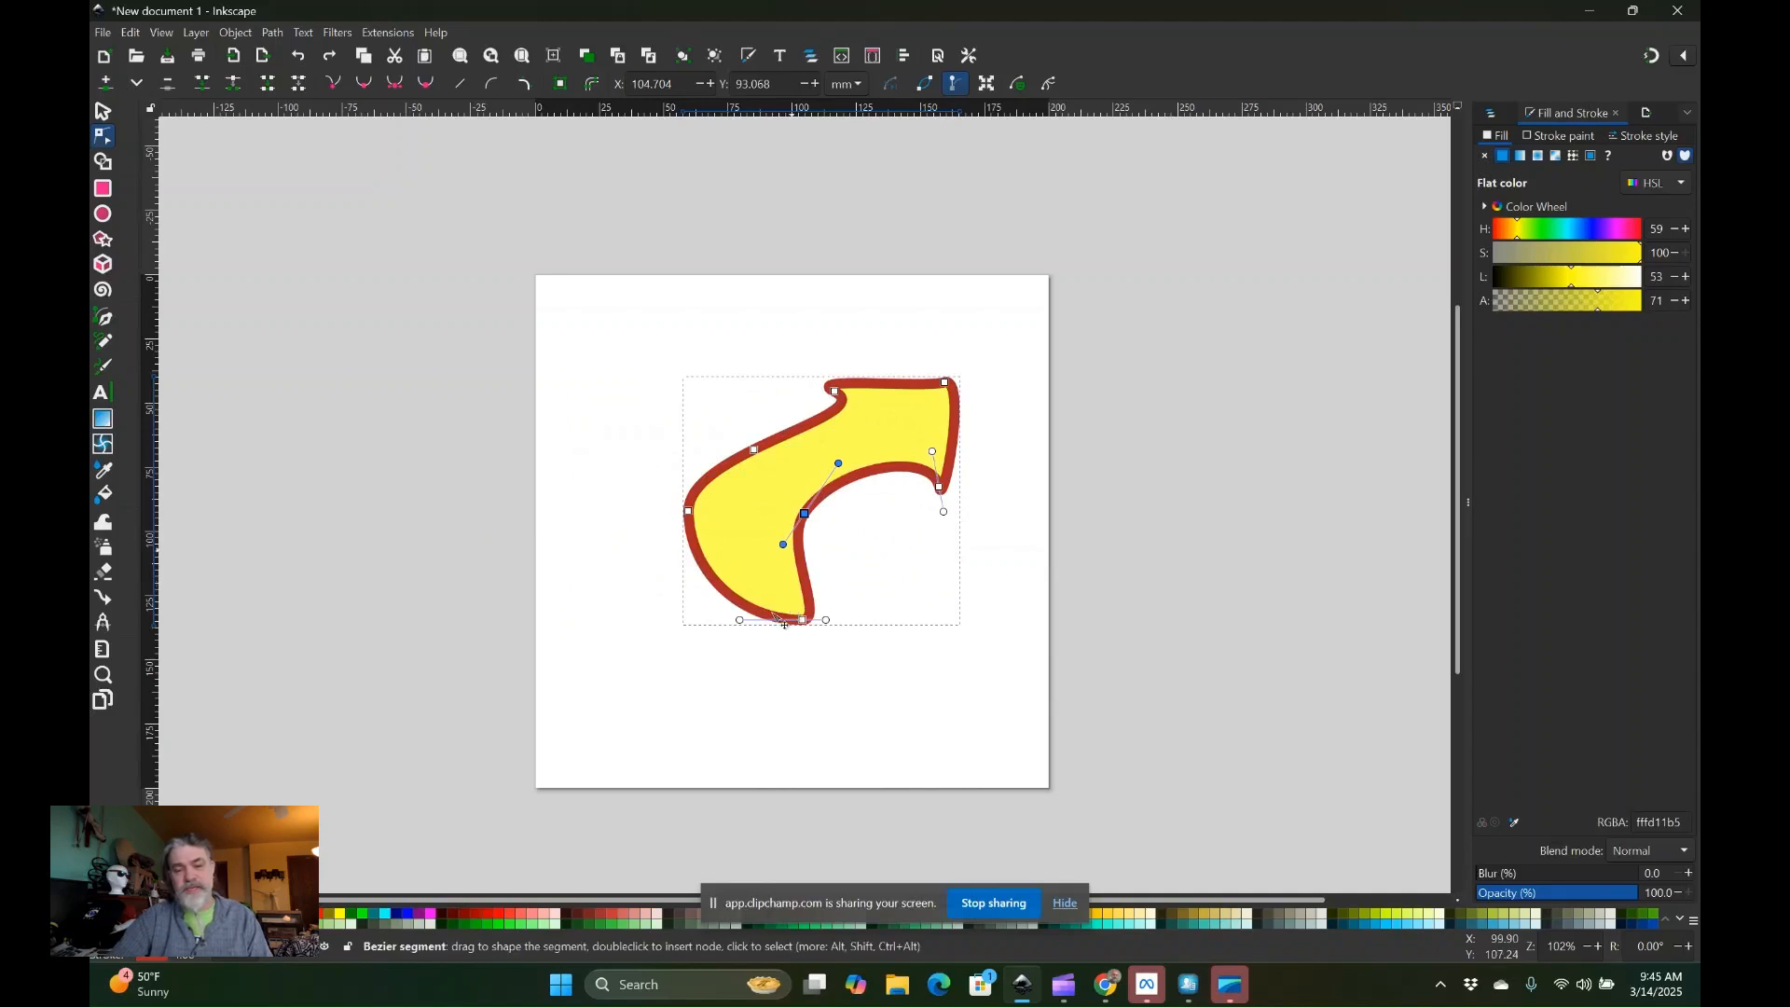
Move the bottom node to about X 111, Y 150 mm and pull the leftmost node inward to slim the curved body.
left_click_drag(824, 620, 909, 621)
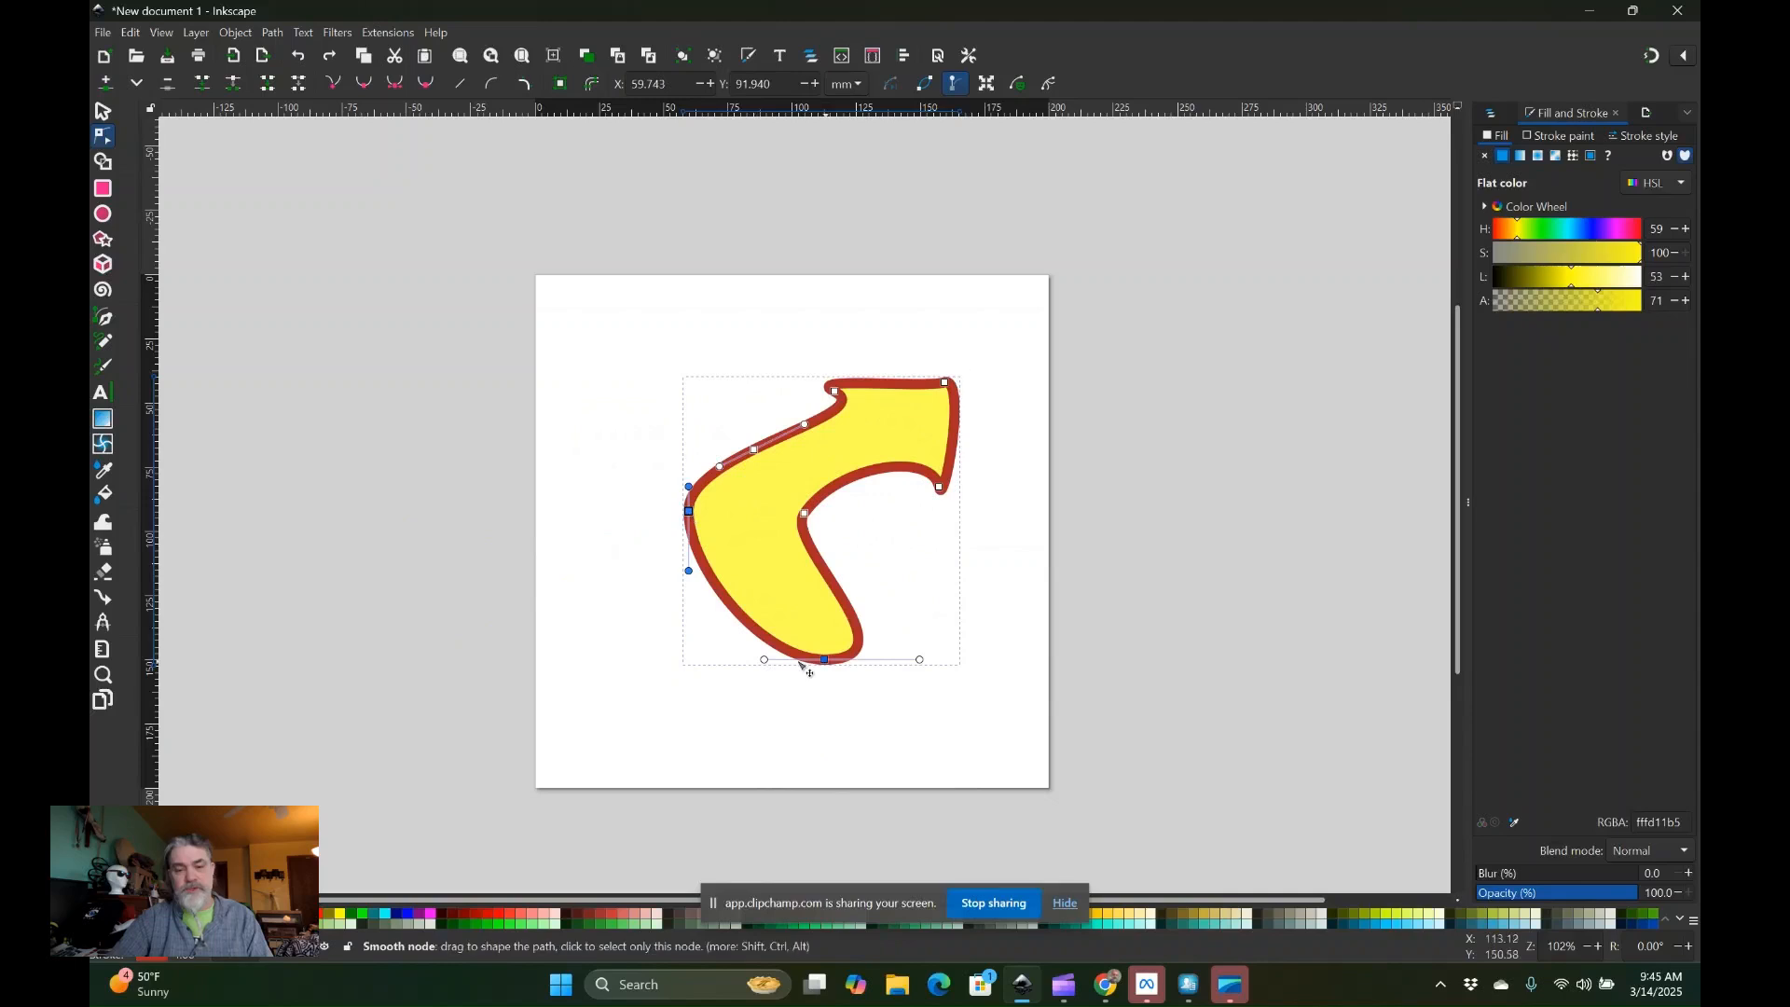
left_click_drag(829, 663, 825, 661)
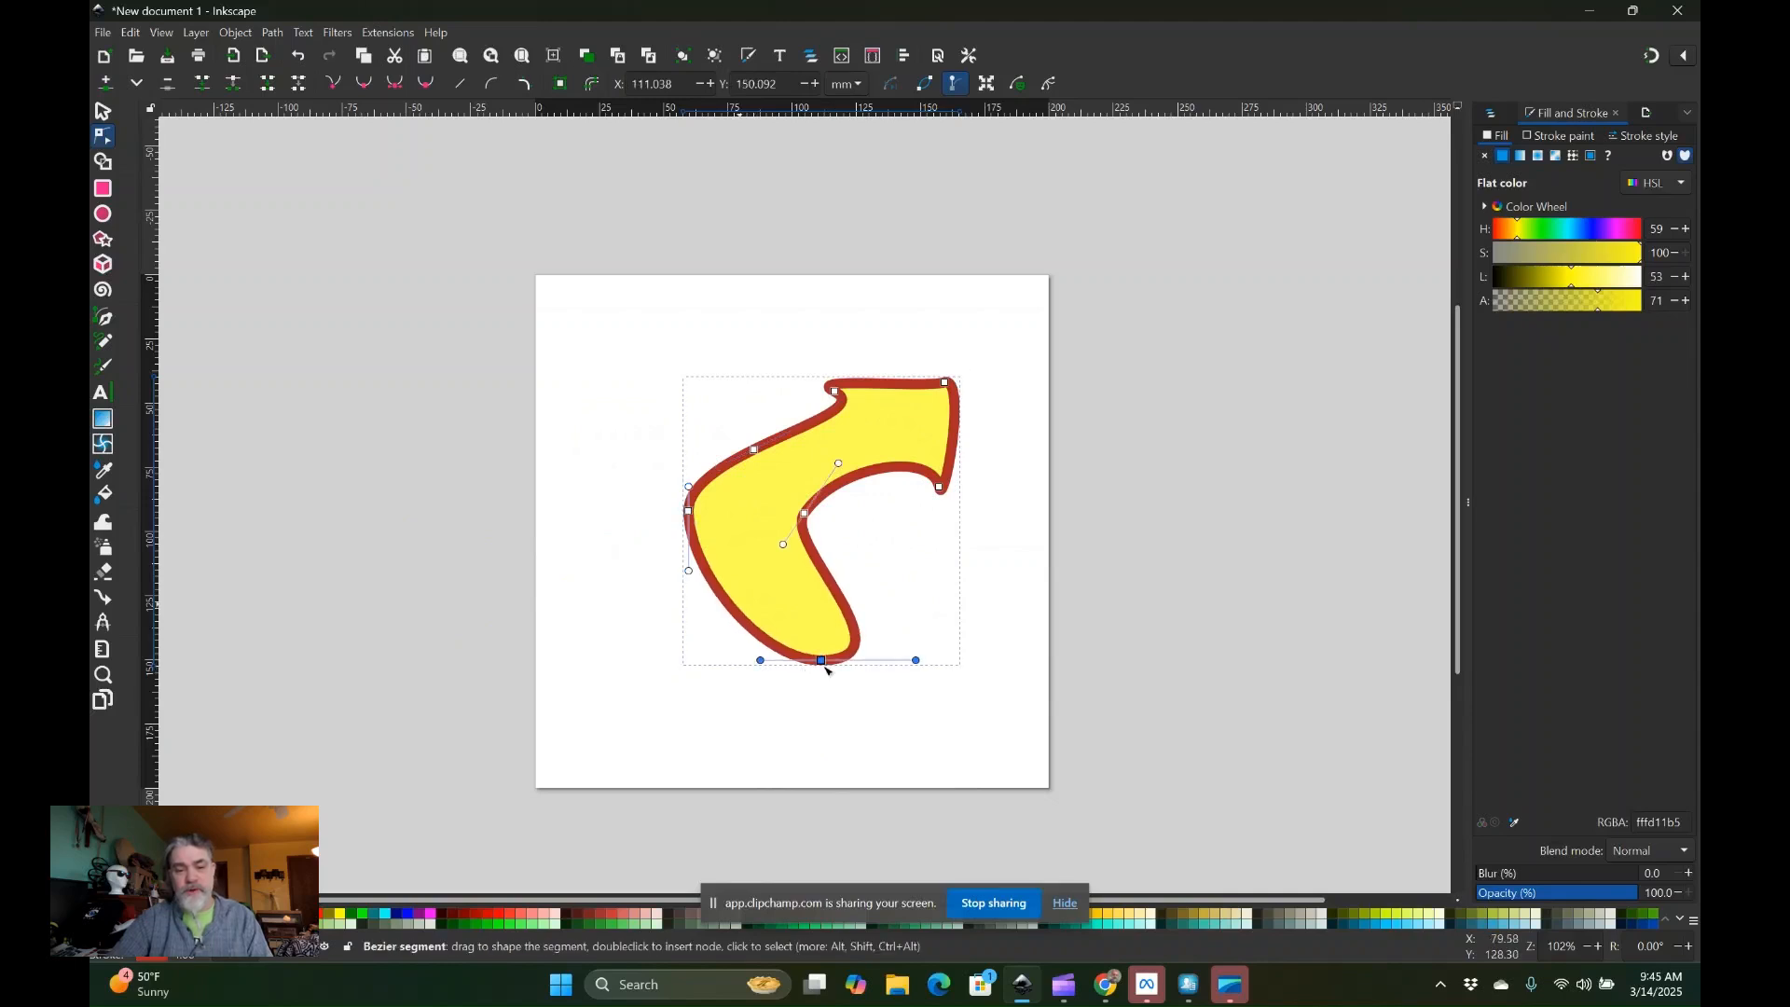
left_click(689, 512)
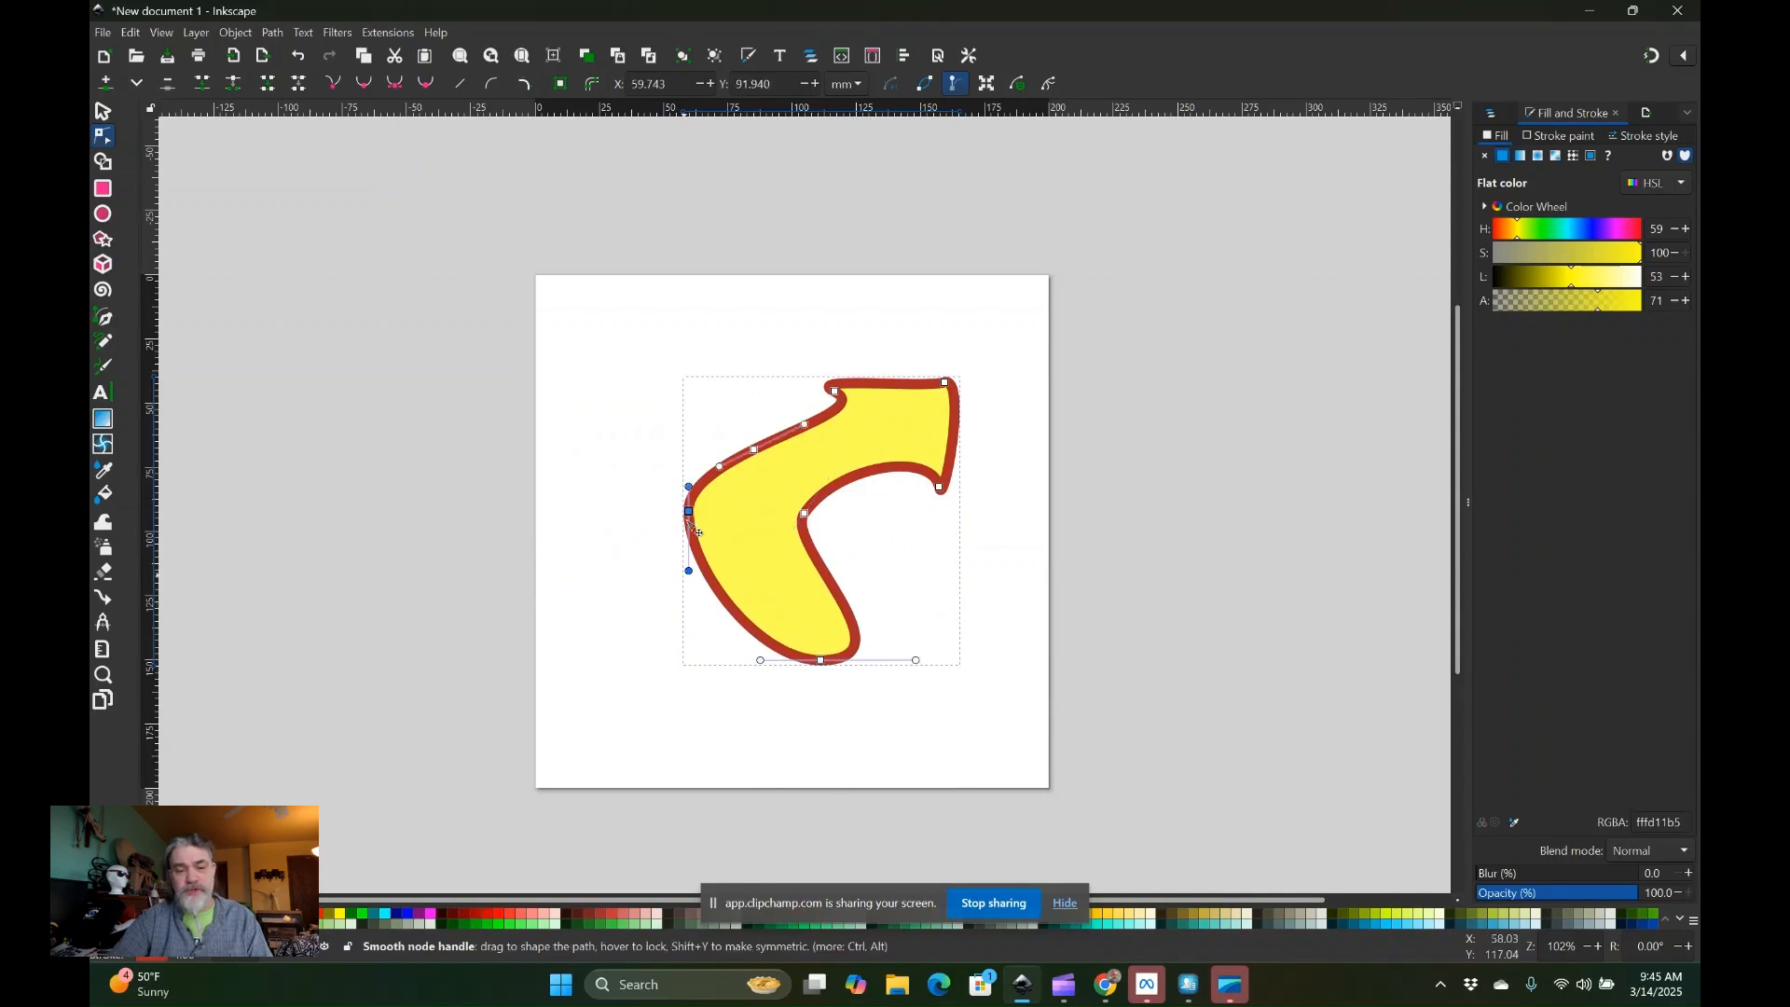
left_click_drag(691, 519, 718, 537)
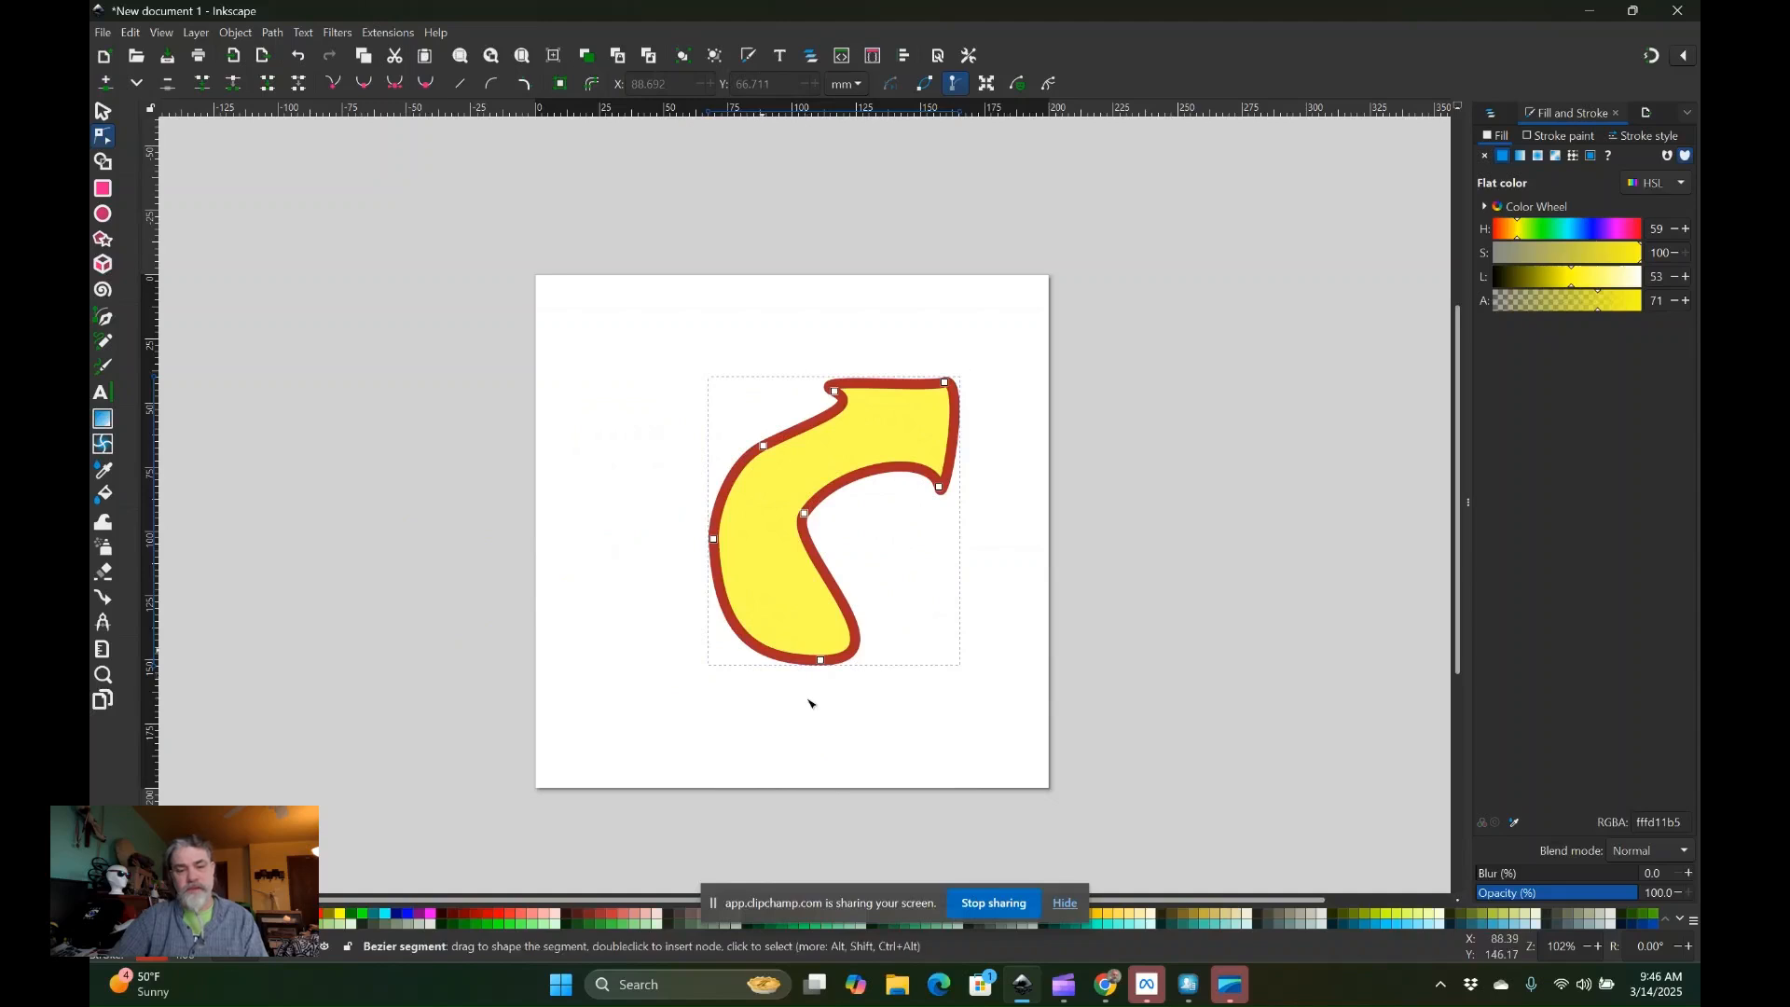
Shape the body's lower end into a ragged, torn edge by adding a node and adjusting the nodes and handles there.
left_click_drag(763, 656, 803, 645)
left_click_drag(771, 687, 769, 692)
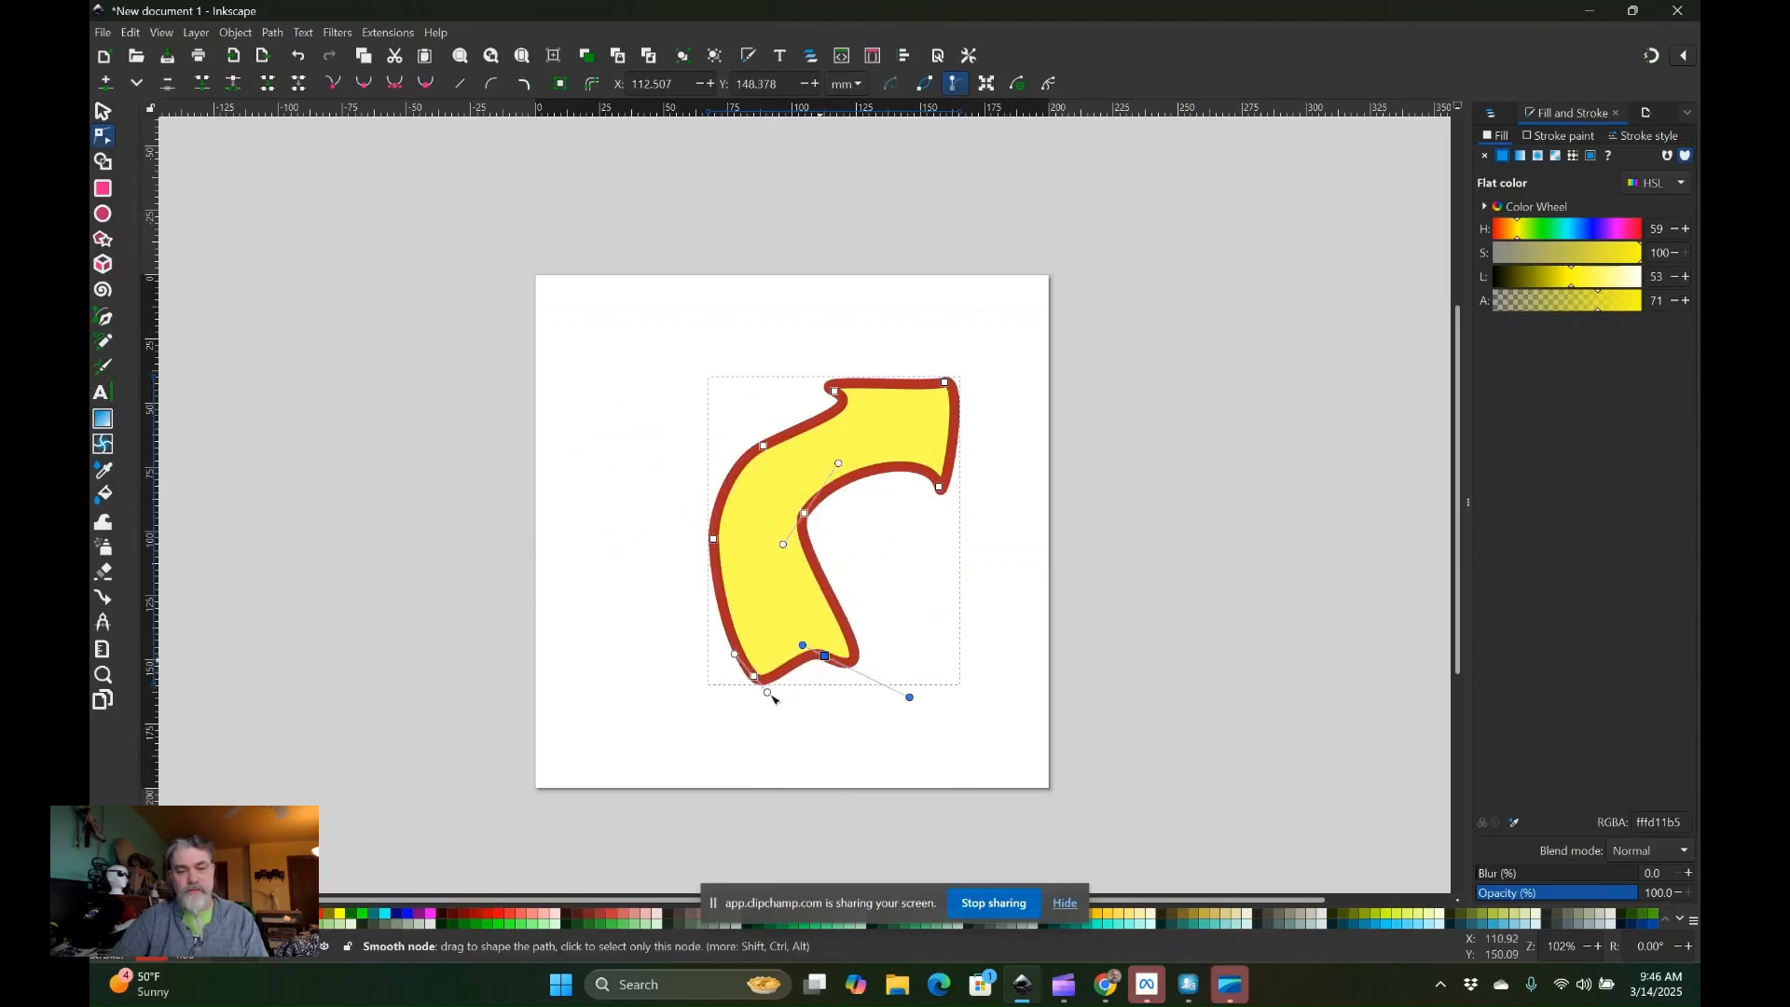
left_click_drag(824, 655, 840, 656)
double_click(795, 667)
left_click_drag(795, 668, 796, 683)
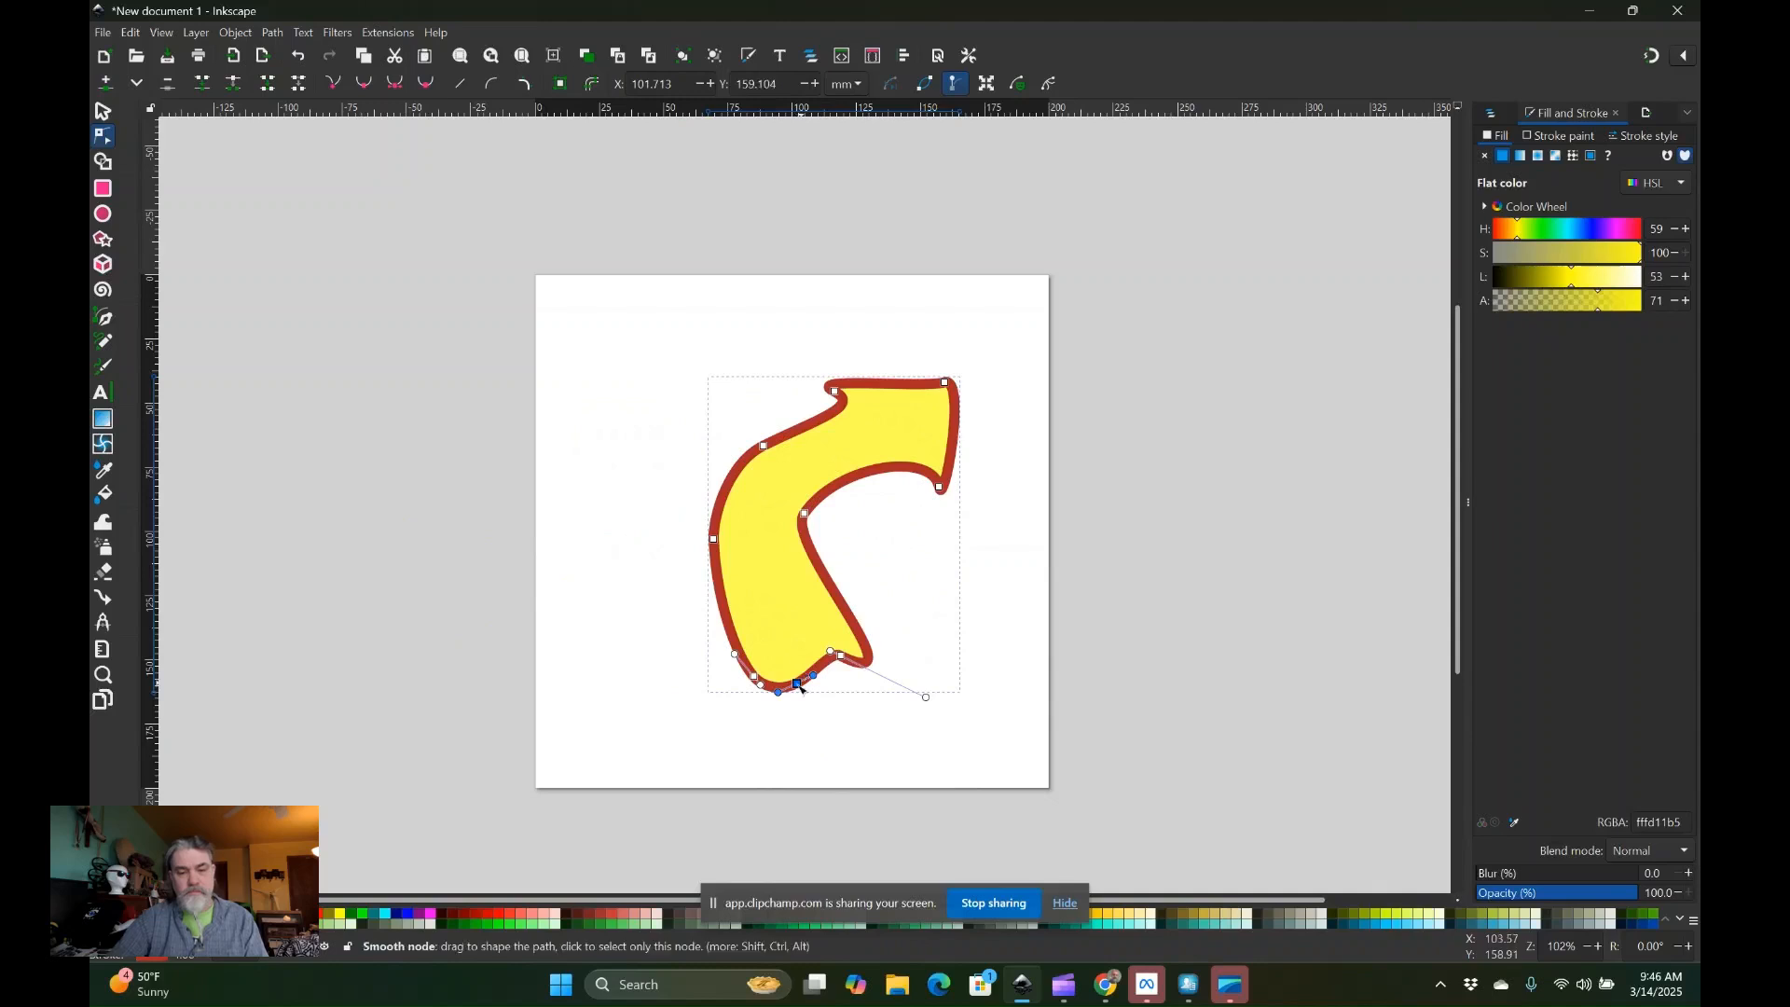
left_click_drag(814, 675, 814, 707)
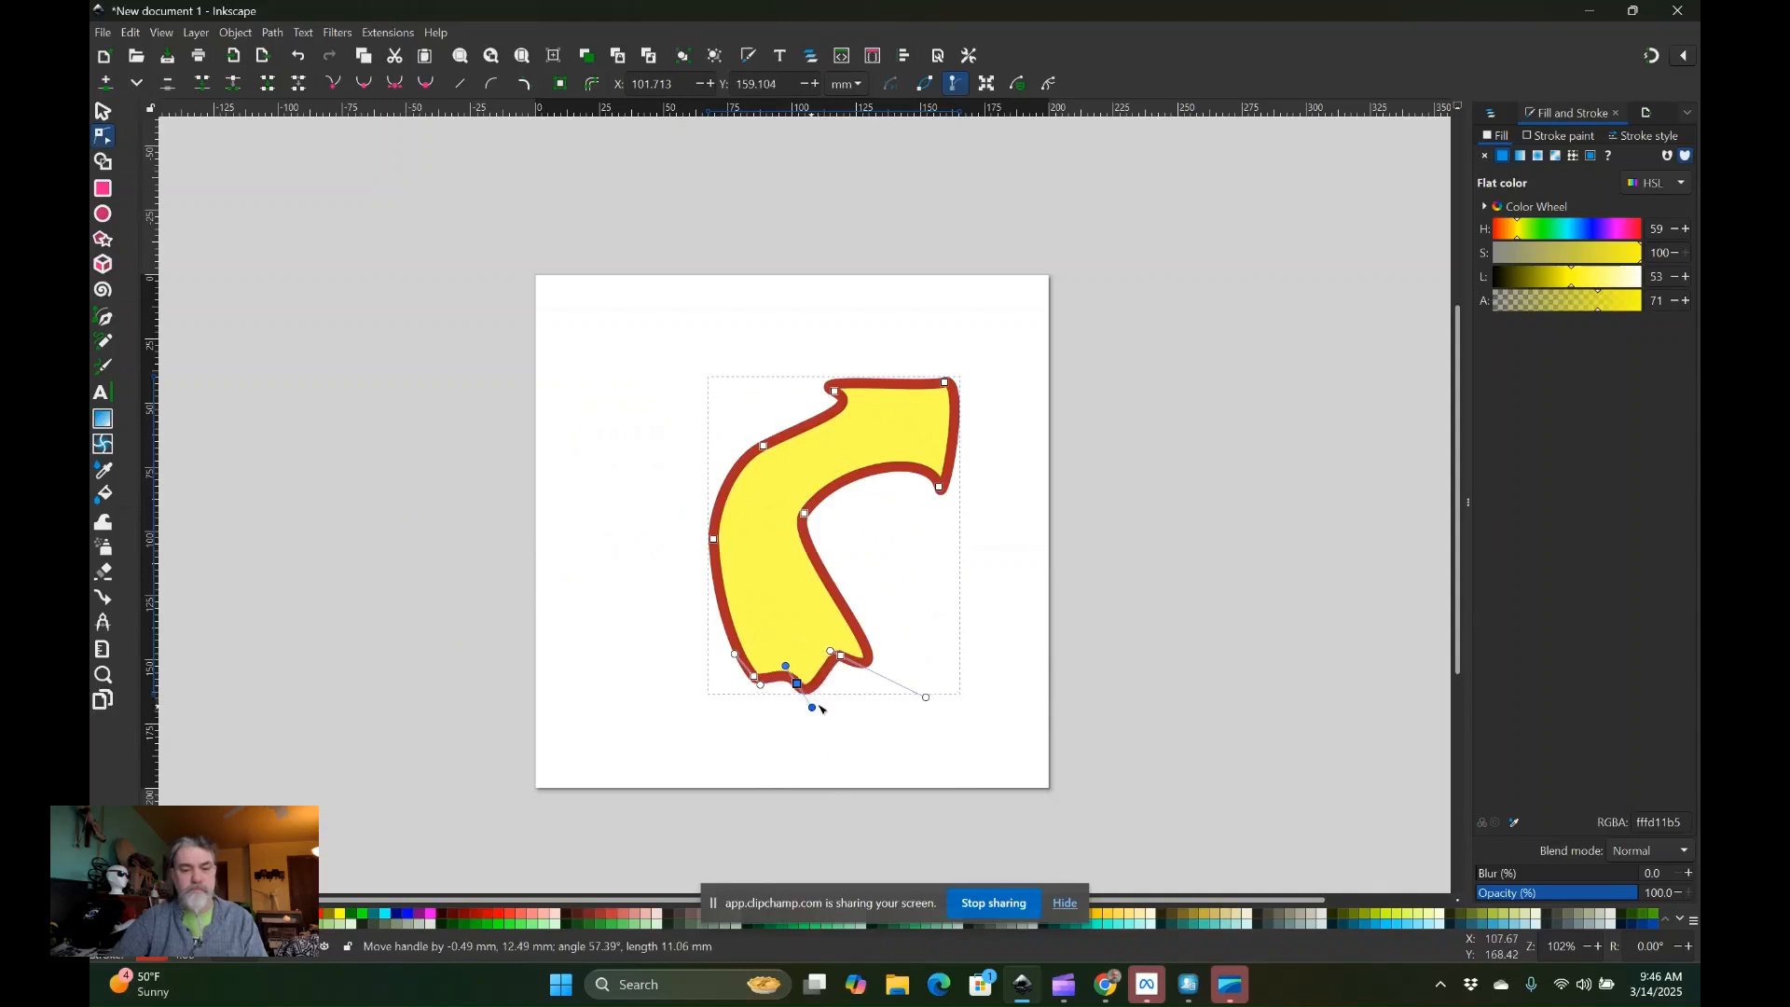
Scale the curved shape down to about 70 mm wide by 95 mm high.
left_click(103, 110)
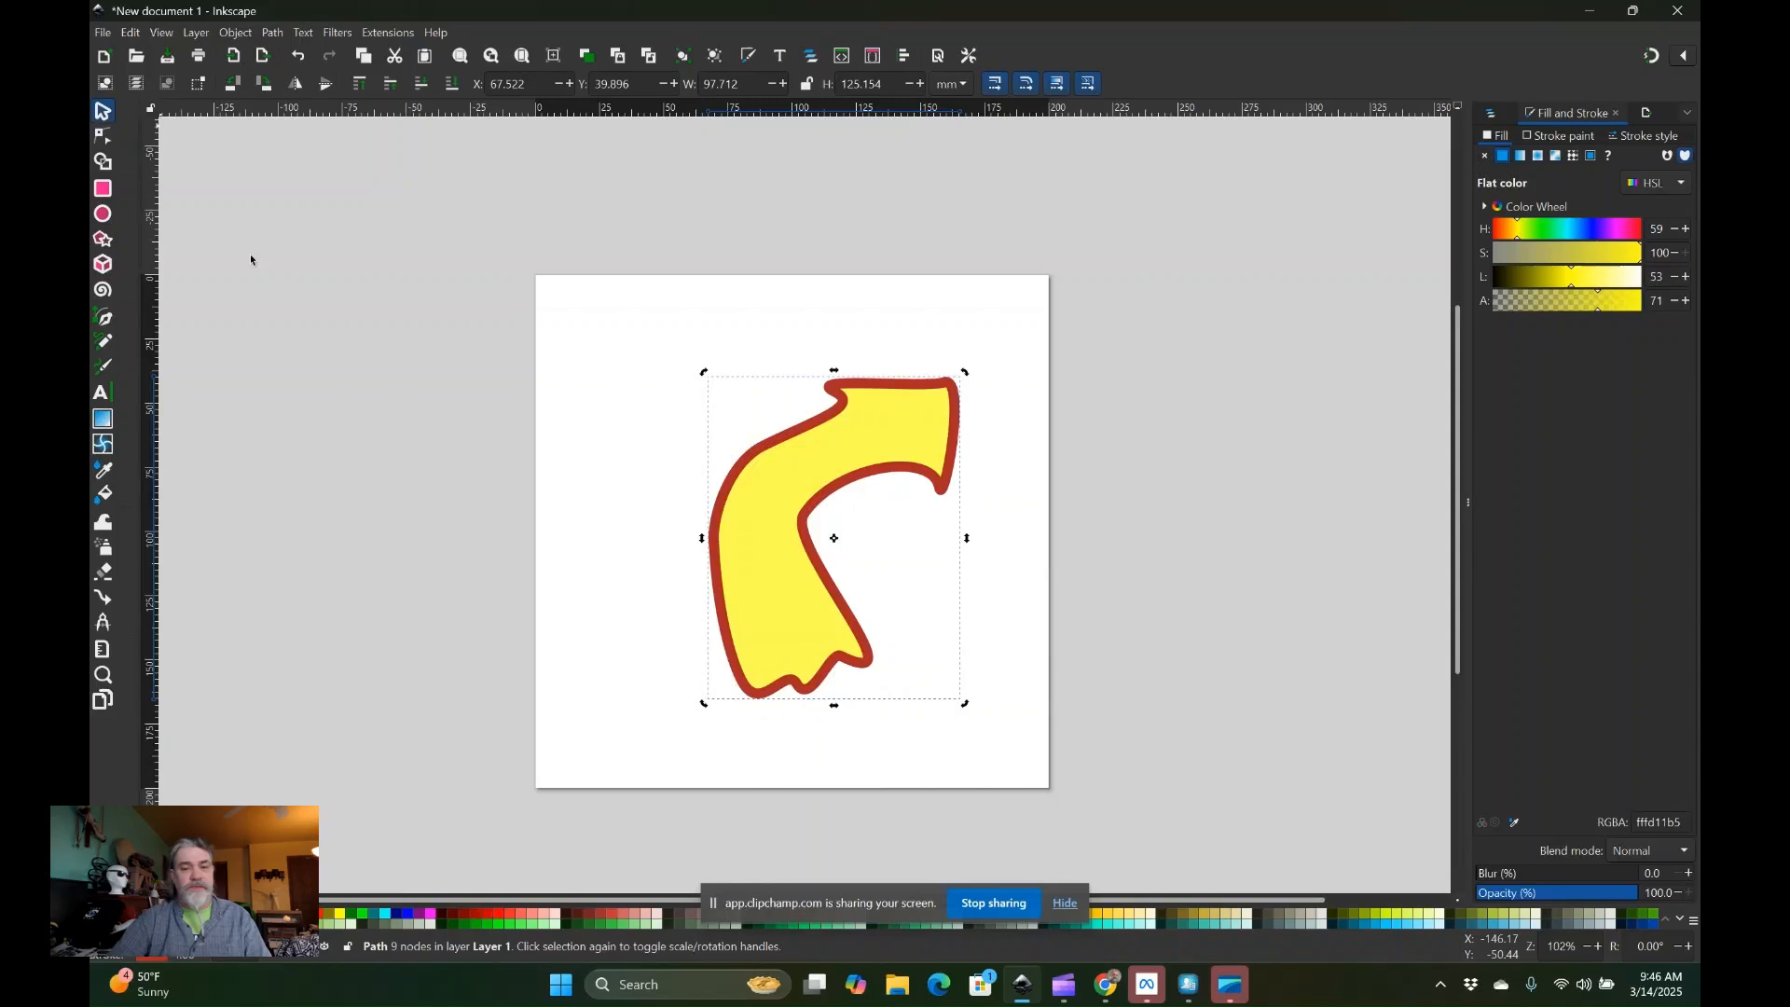
left_click(103, 136)
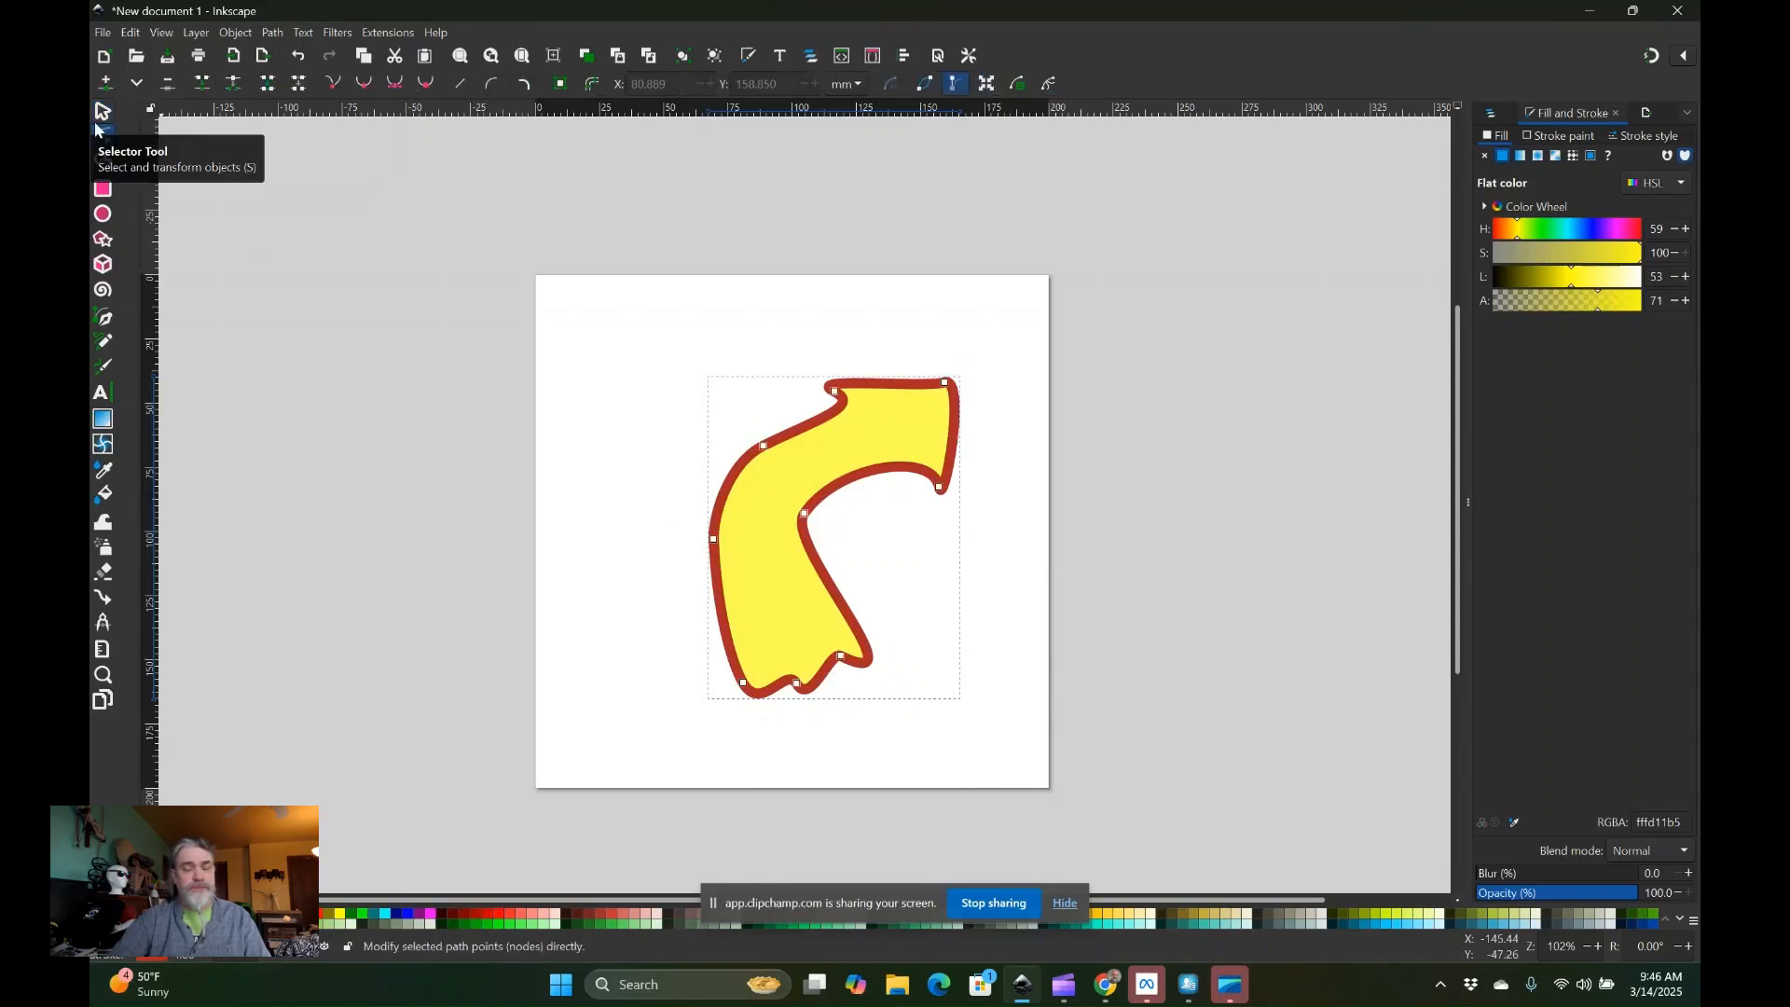
left_click(97, 123)
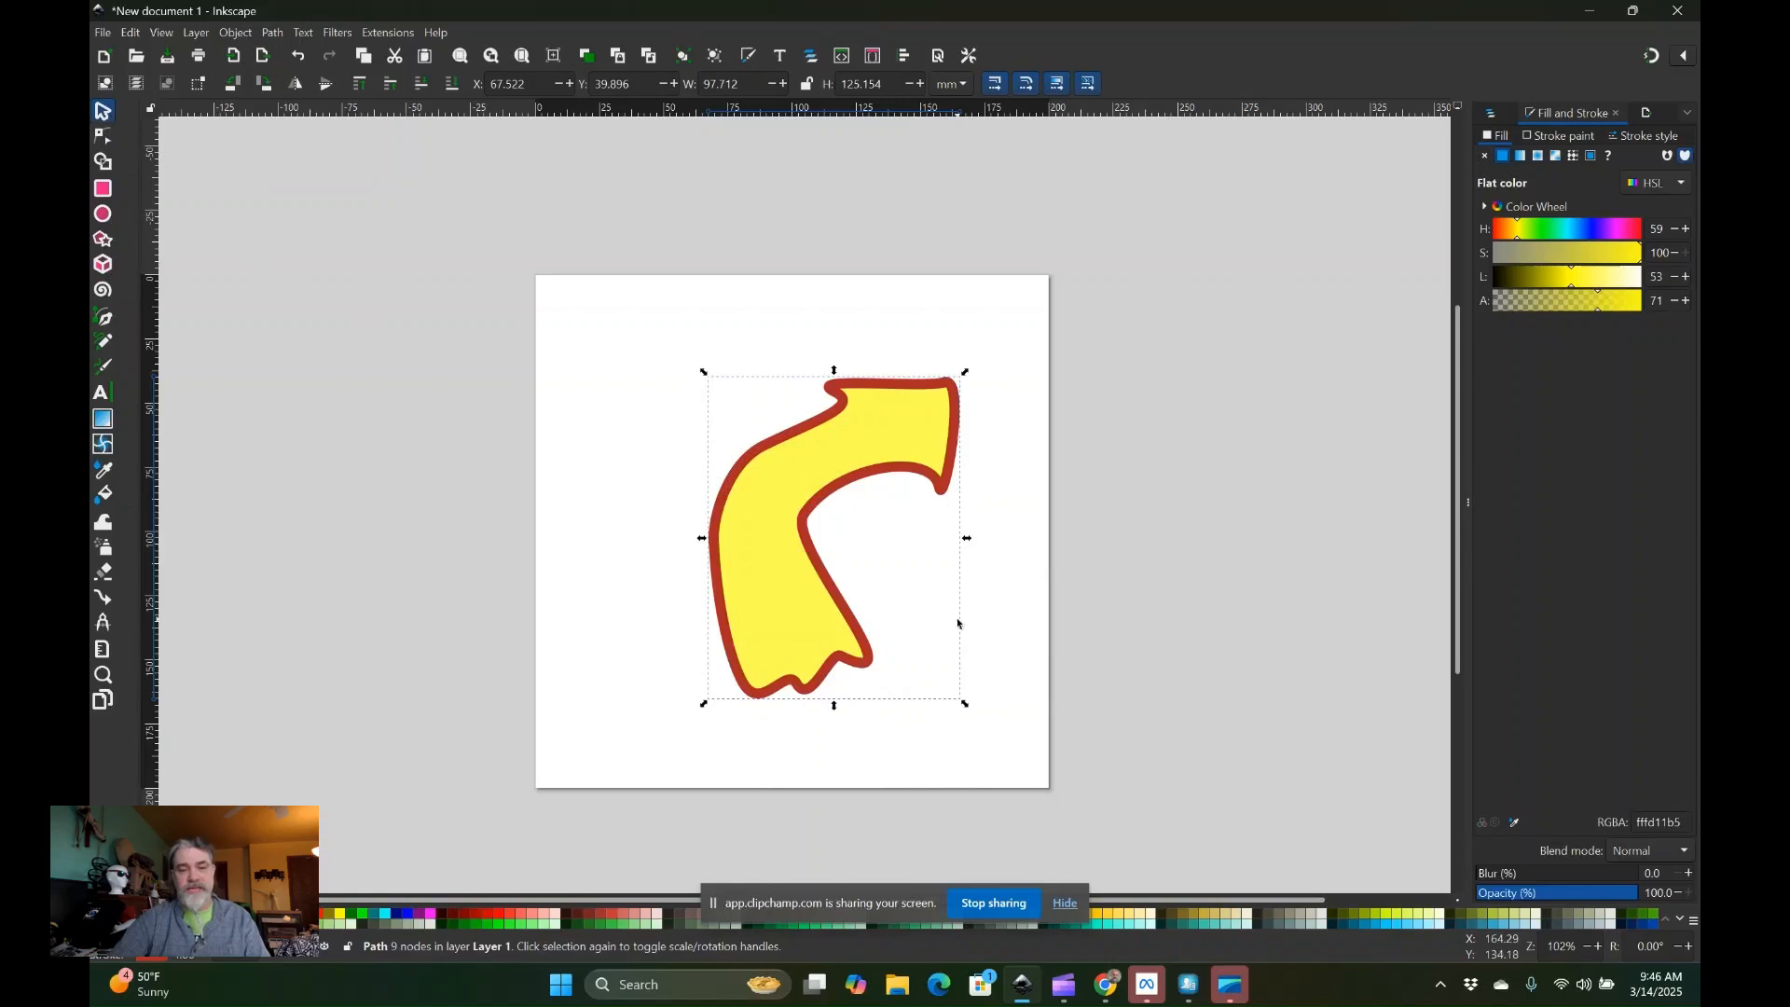
left_click_drag(704, 372, 730, 400)
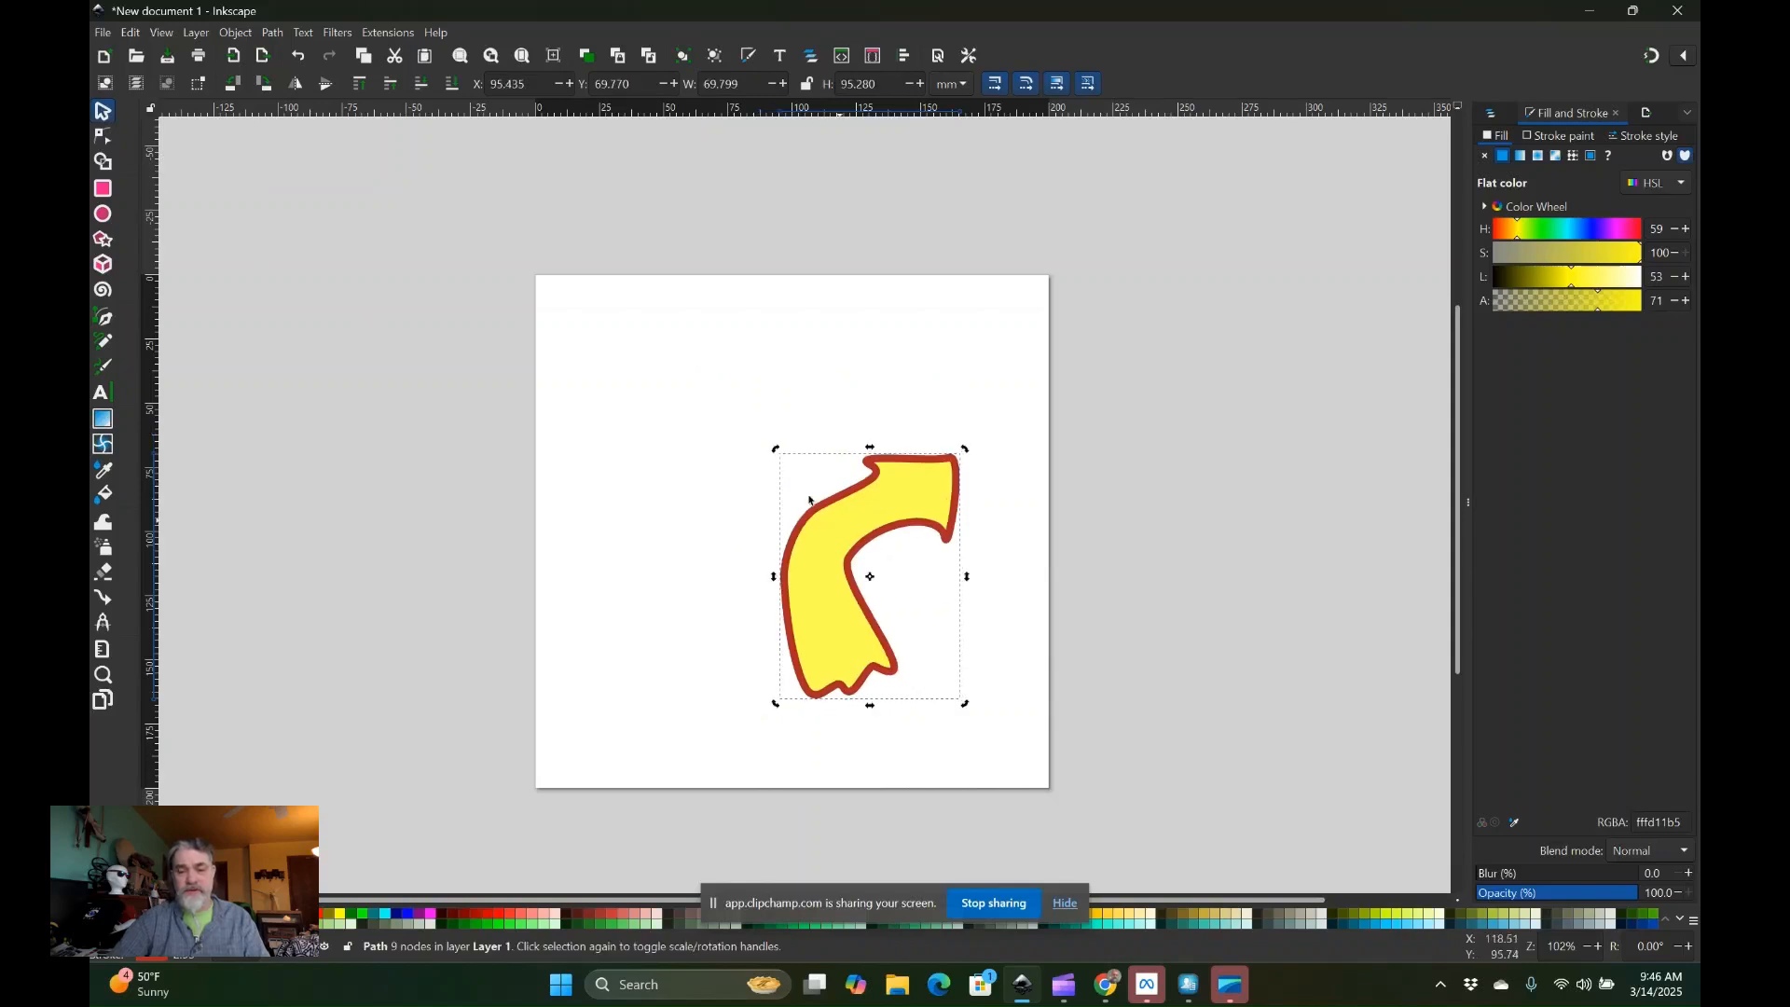
Rotate the shape slightly clockwise and move it to the upper part of the page, at about X 61, Y 18 mm.
left_click_drag(775, 449, 811, 435)
left_click_drag(828, 552, 746, 417)
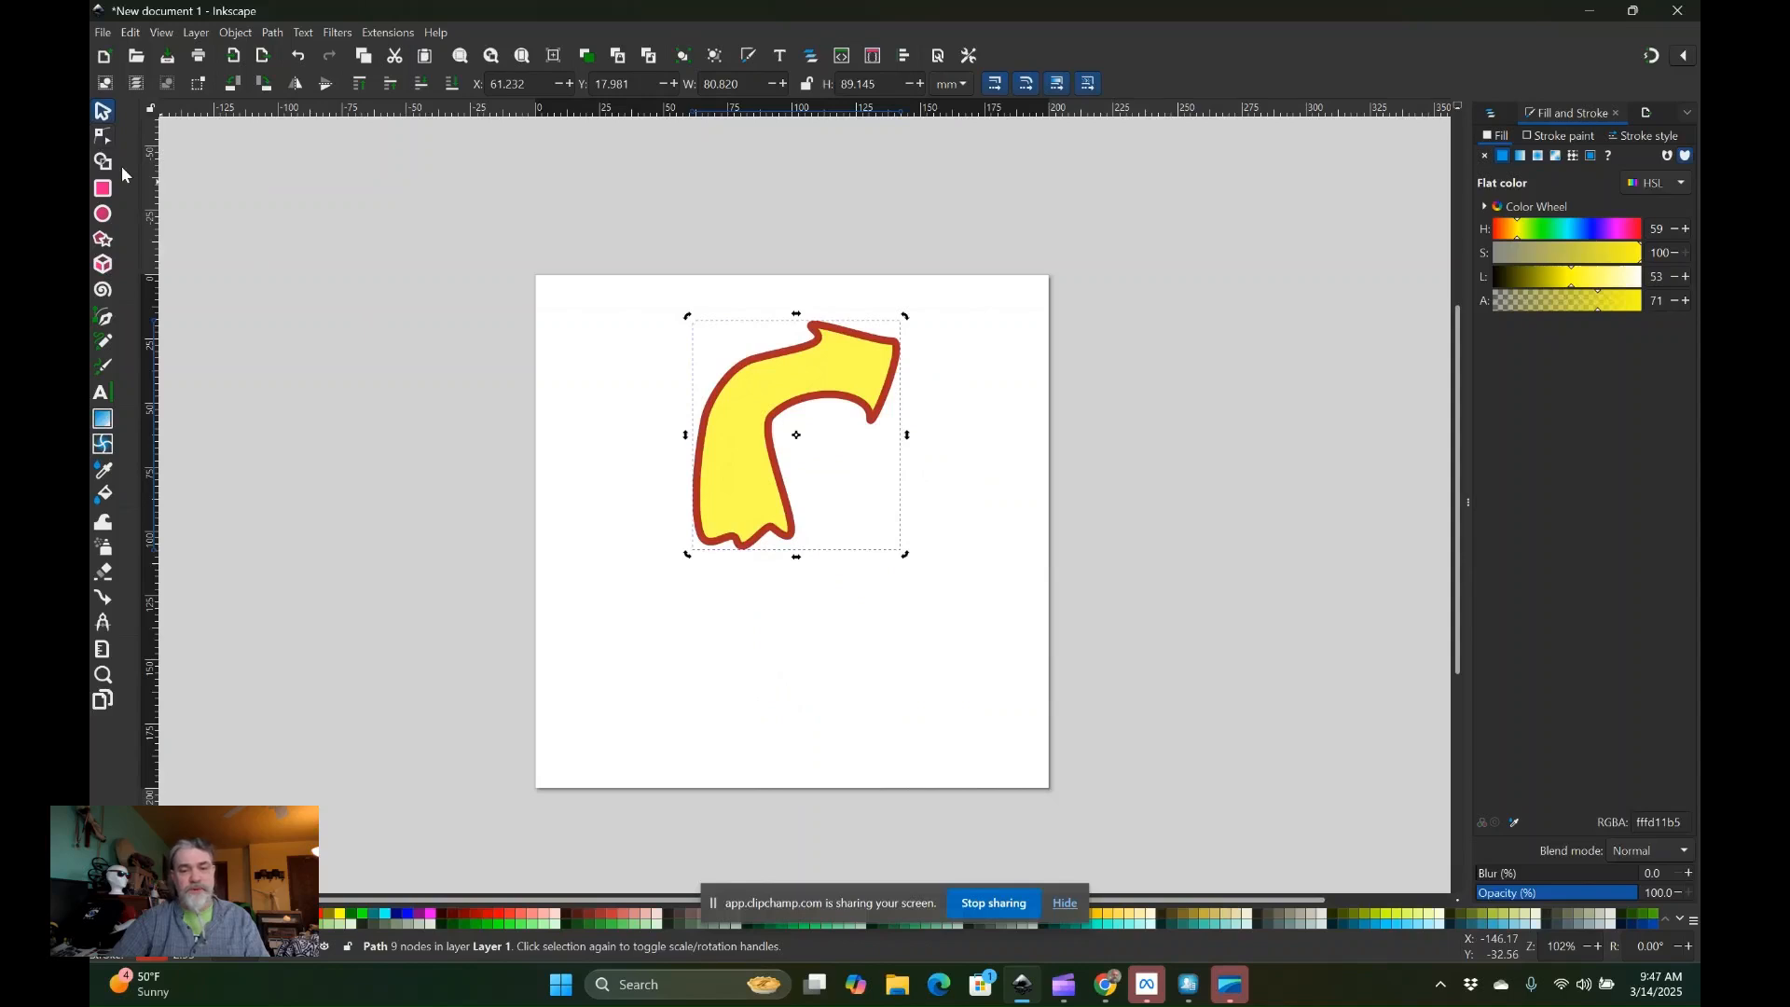
Move the curved shape's torn-end nodes and left-edge node down and outward so the body sweeps diagonally with a smooth outer curve.
left_click(102, 136)
left_click_drag(619, 488, 855, 585)
left_click_drag(573, 492, 858, 590)
left_click_drag(737, 541, 727, 544)
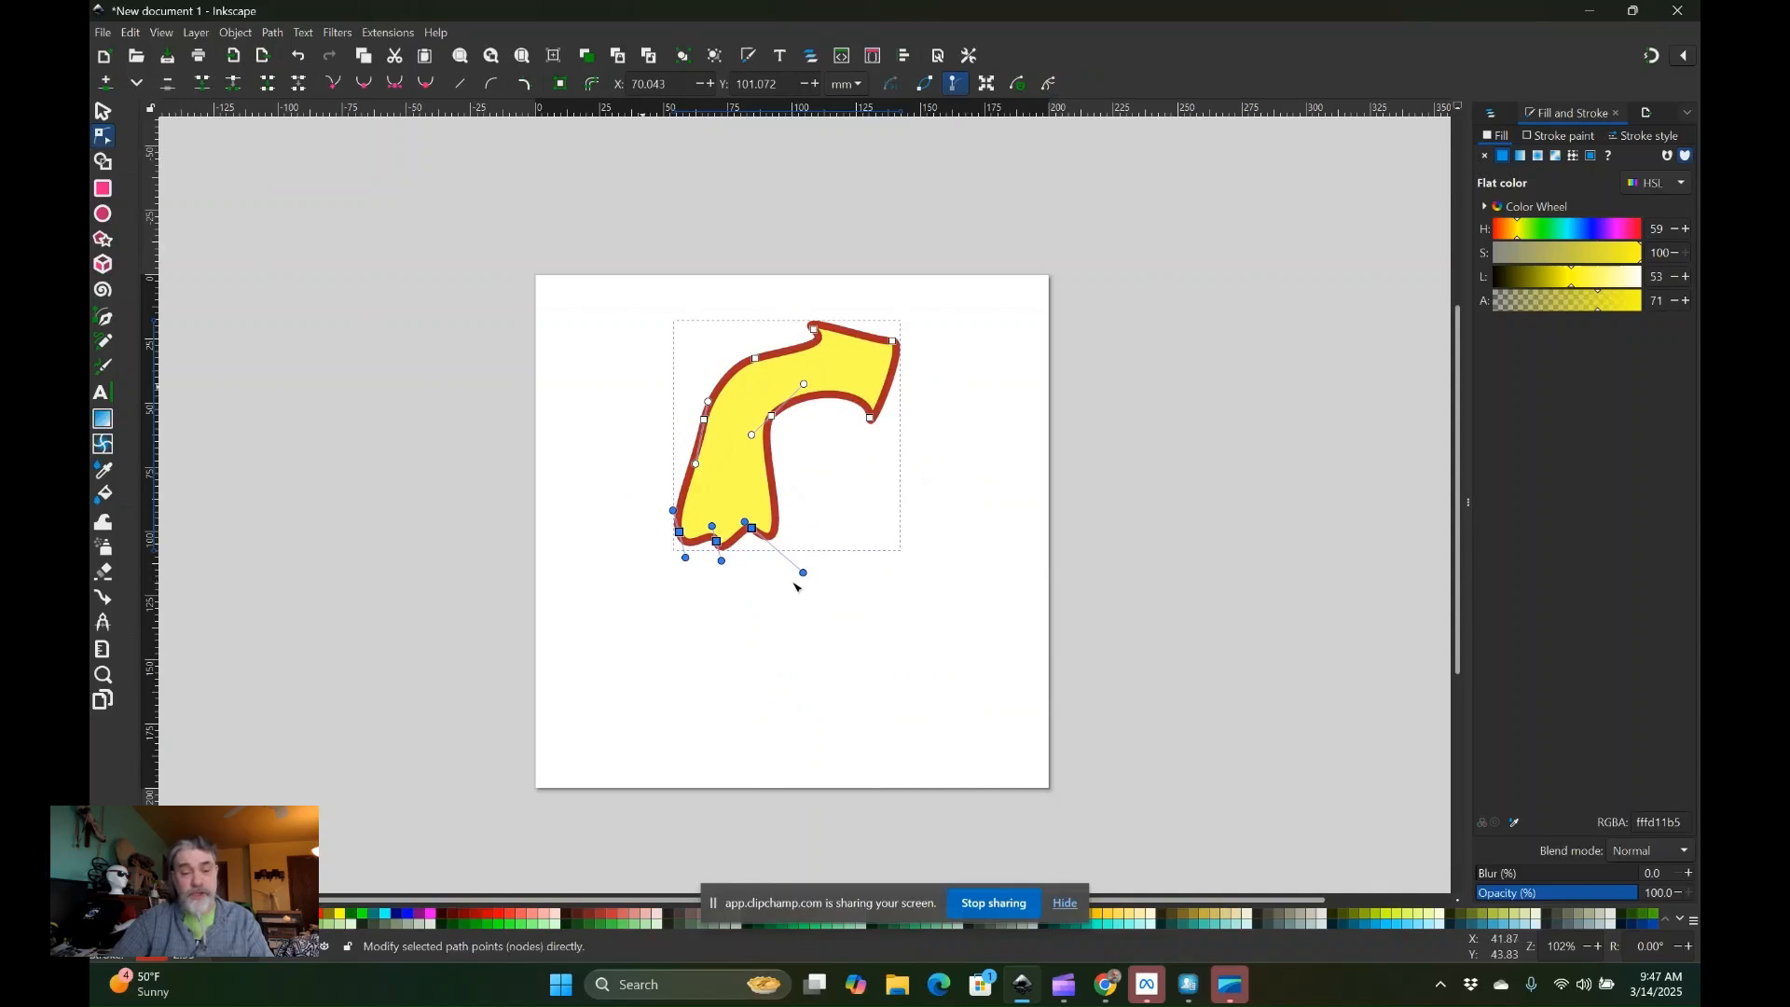
left_click(704, 419, "shift")
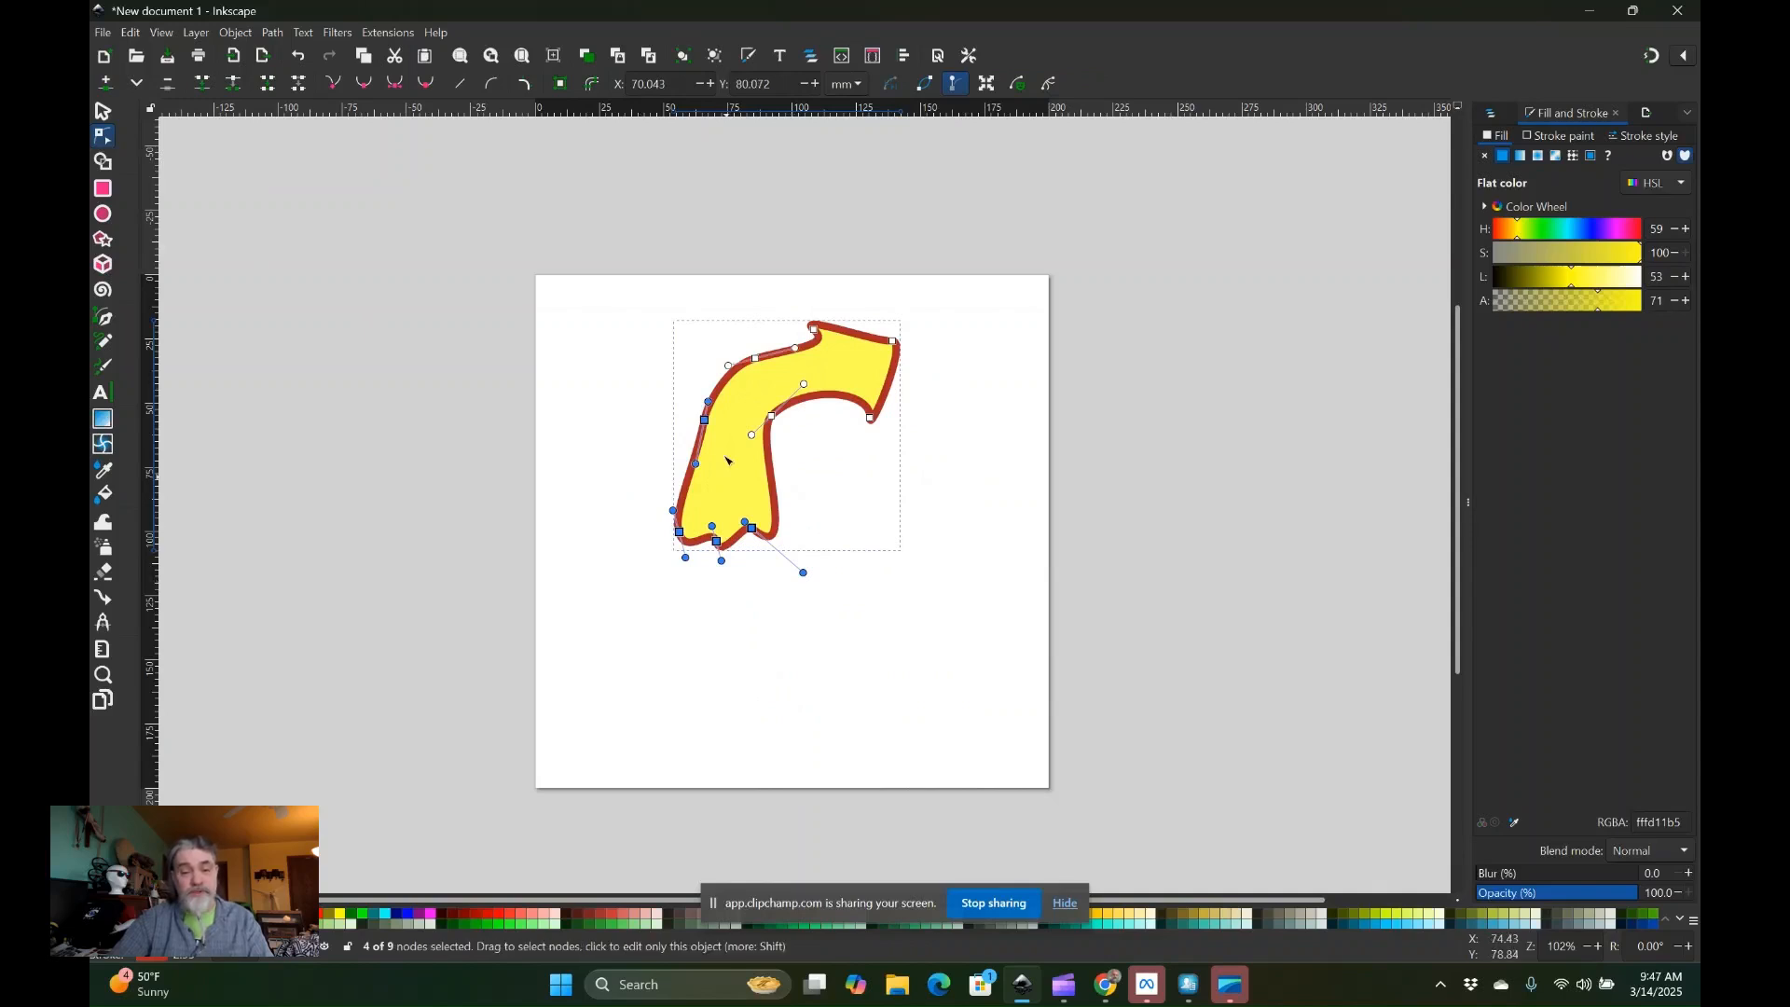
left_click_drag(727, 549, 709, 556)
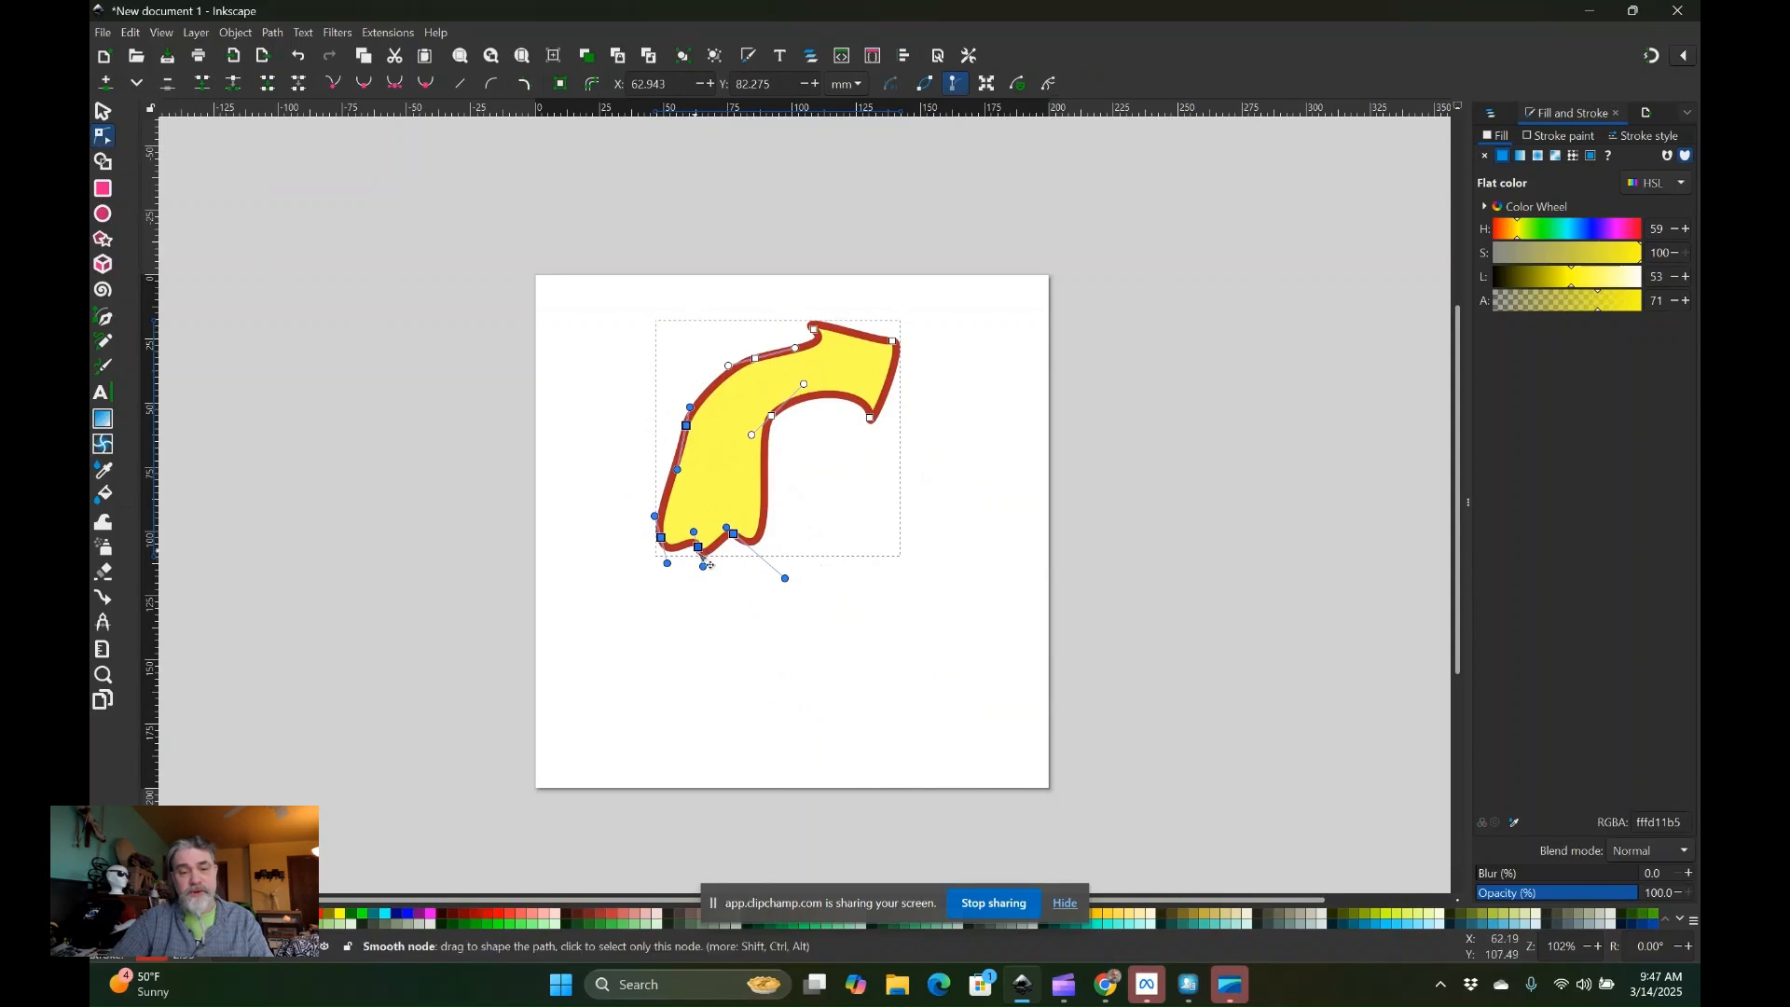
mouse_move(708, 565)
left_mouse_down()
mouse_move(698, 553)
mouse_move(697, 572)
left_mouse_up()
left_click(762, 369)
left_click(1007, 738)
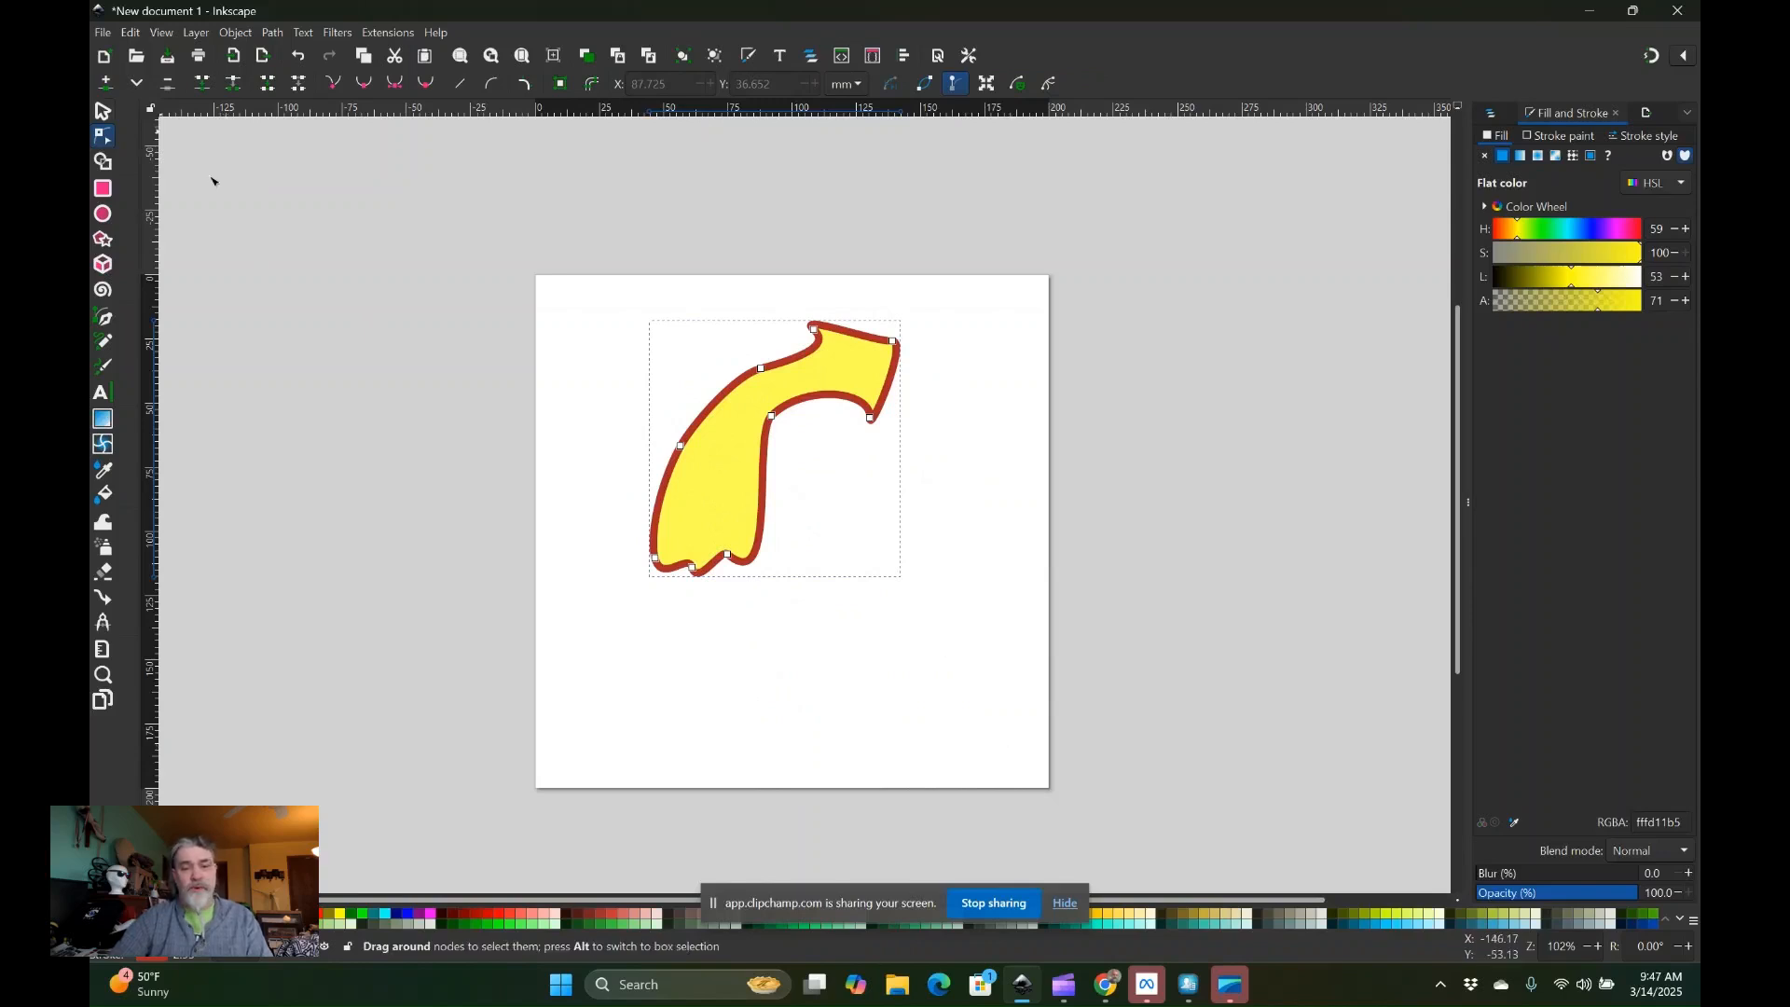
Scale the shape to about 78 by 76 mm, duplicate it and place the copy at about X 71, Y 53 mm.
key("s")
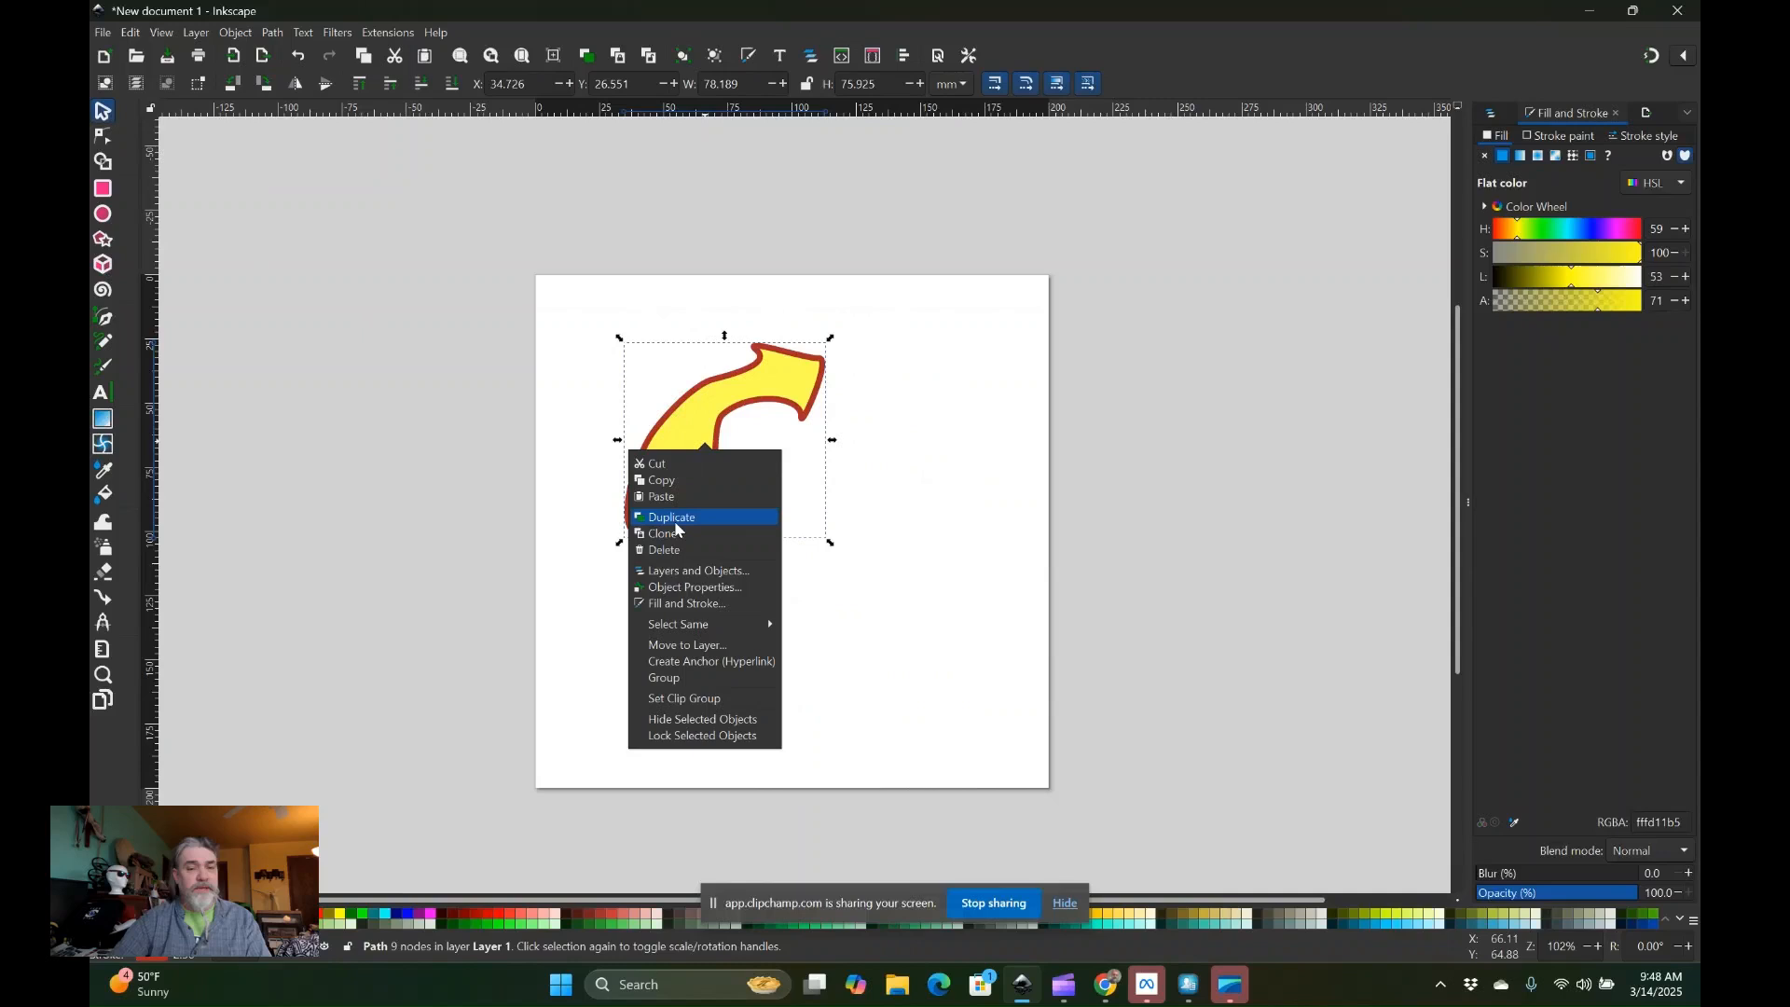
left_click(673, 518)
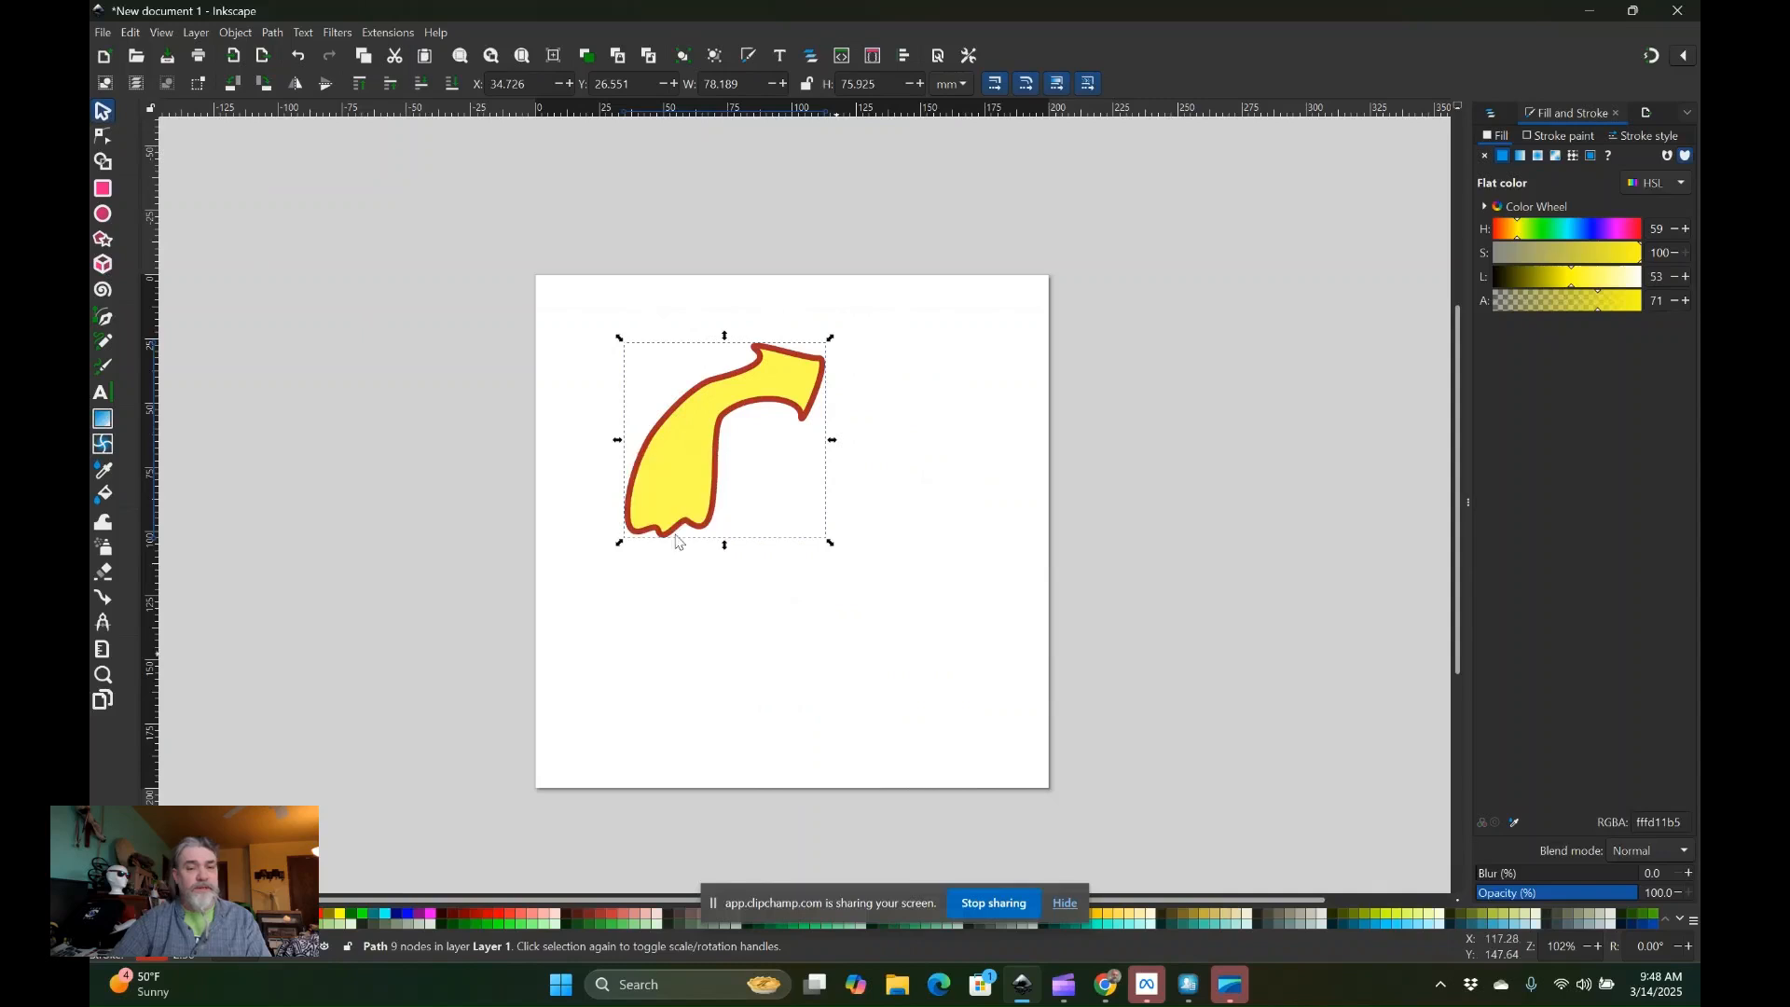
right_click(706, 539)
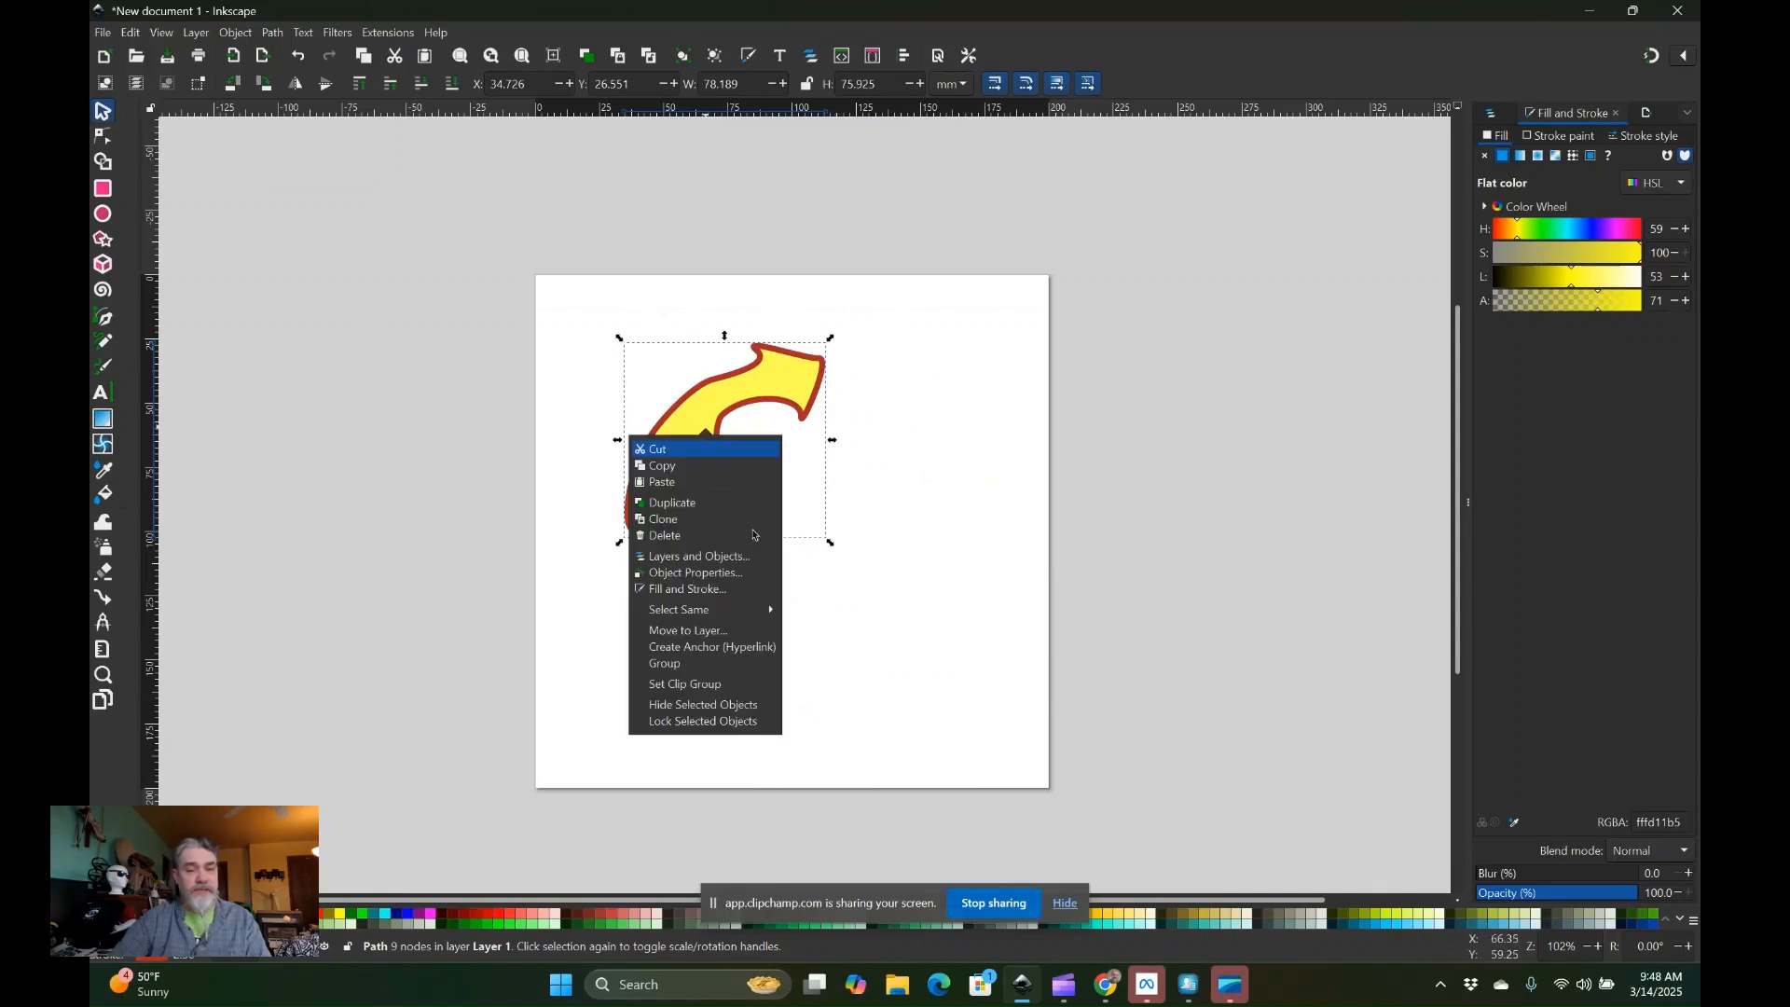
left_click(695, 504)
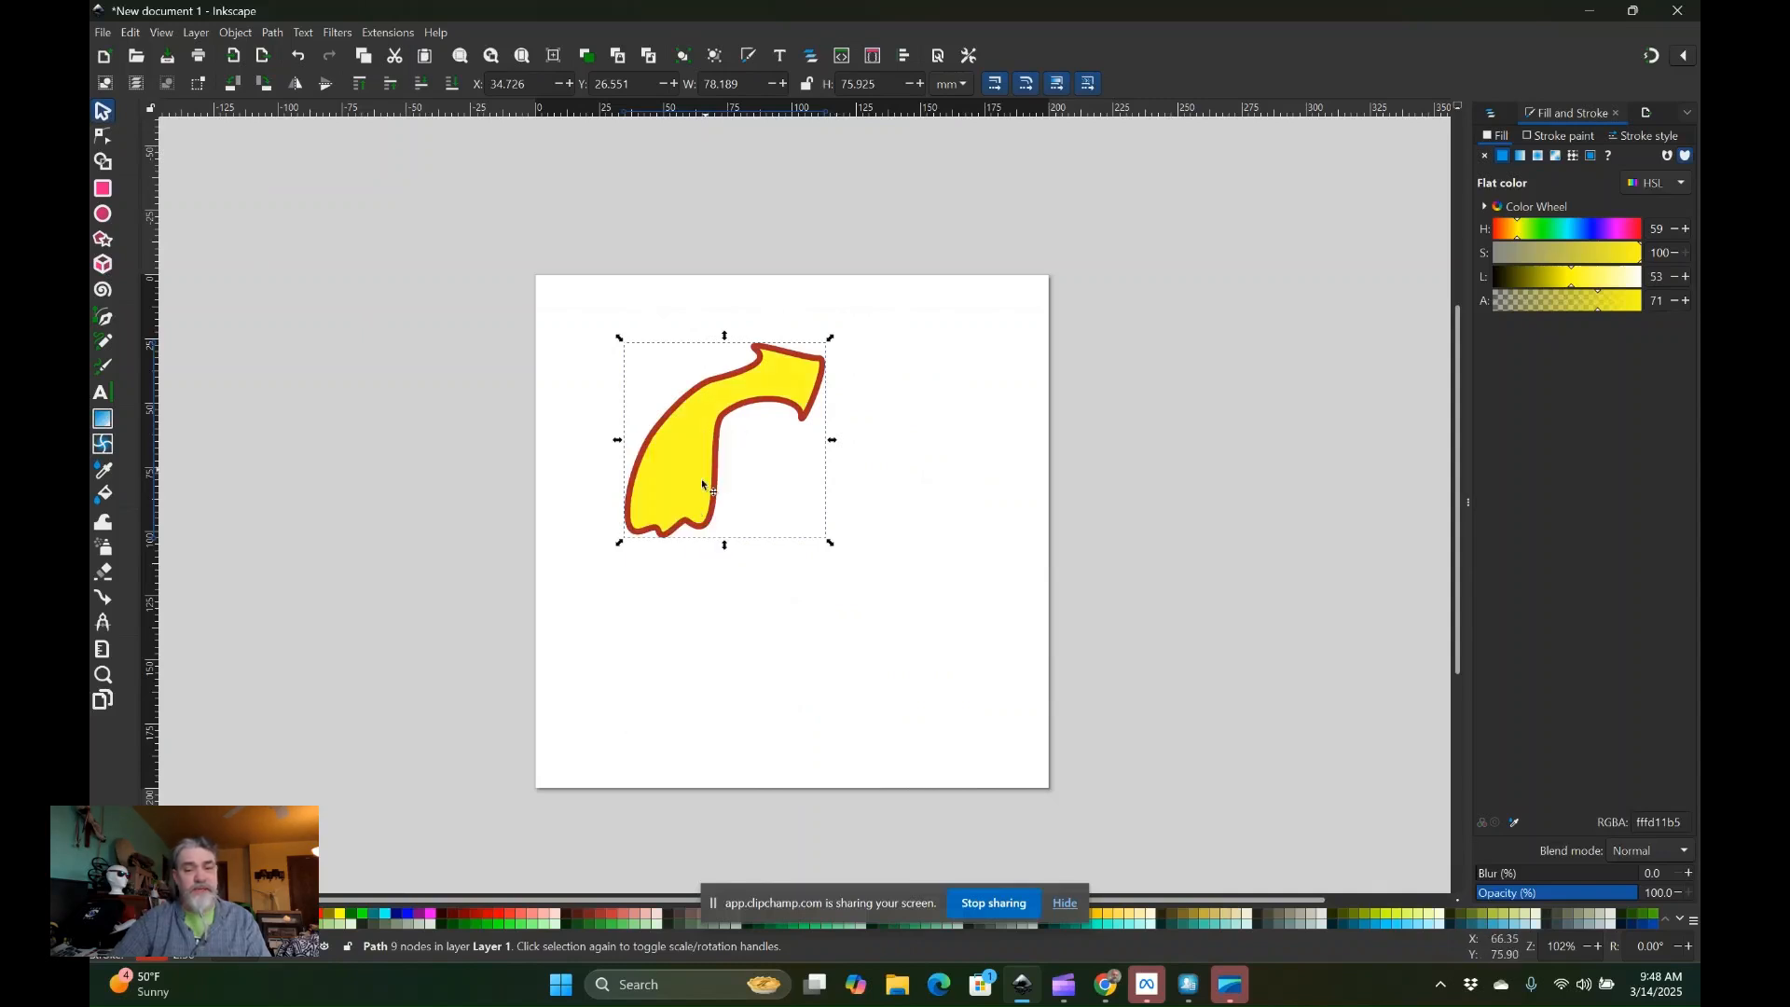
left_click_drag(703, 484, 800, 566)
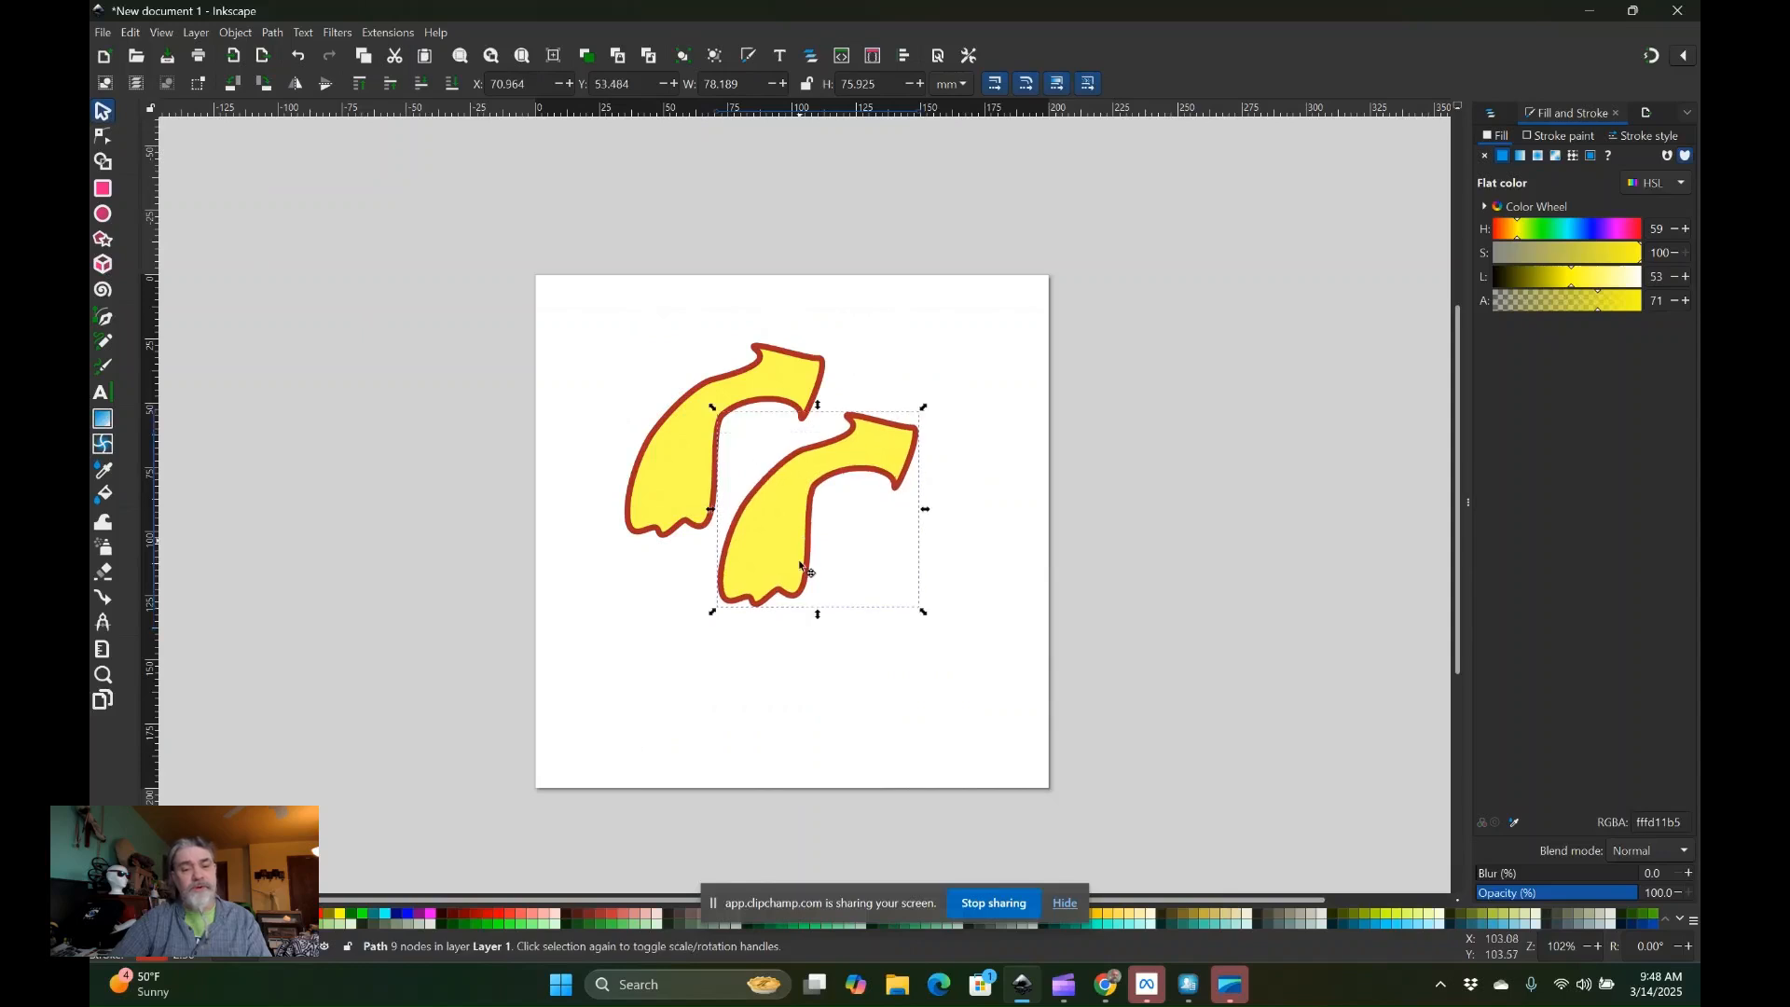
Duplicate the second shape and place the new copy diagonally below it toward the page's lower right.
right_click(800, 547)
left_click(766, 617)
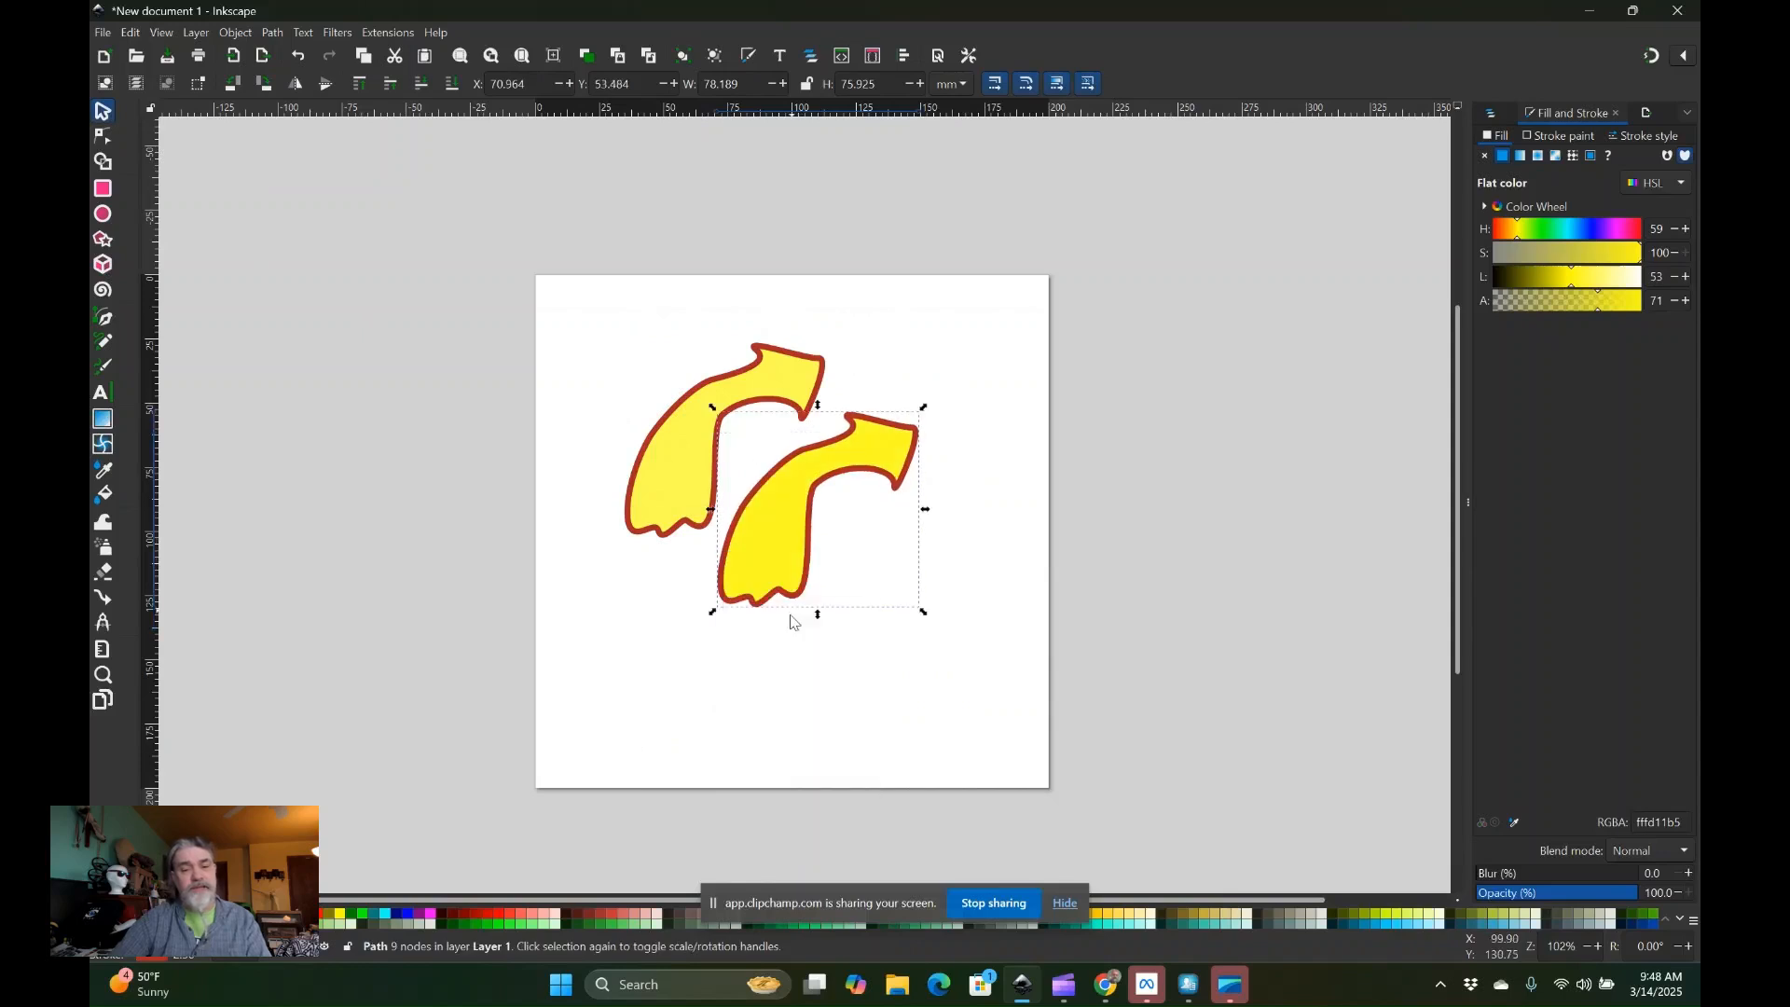
left_click_drag(793, 549, 888, 642)
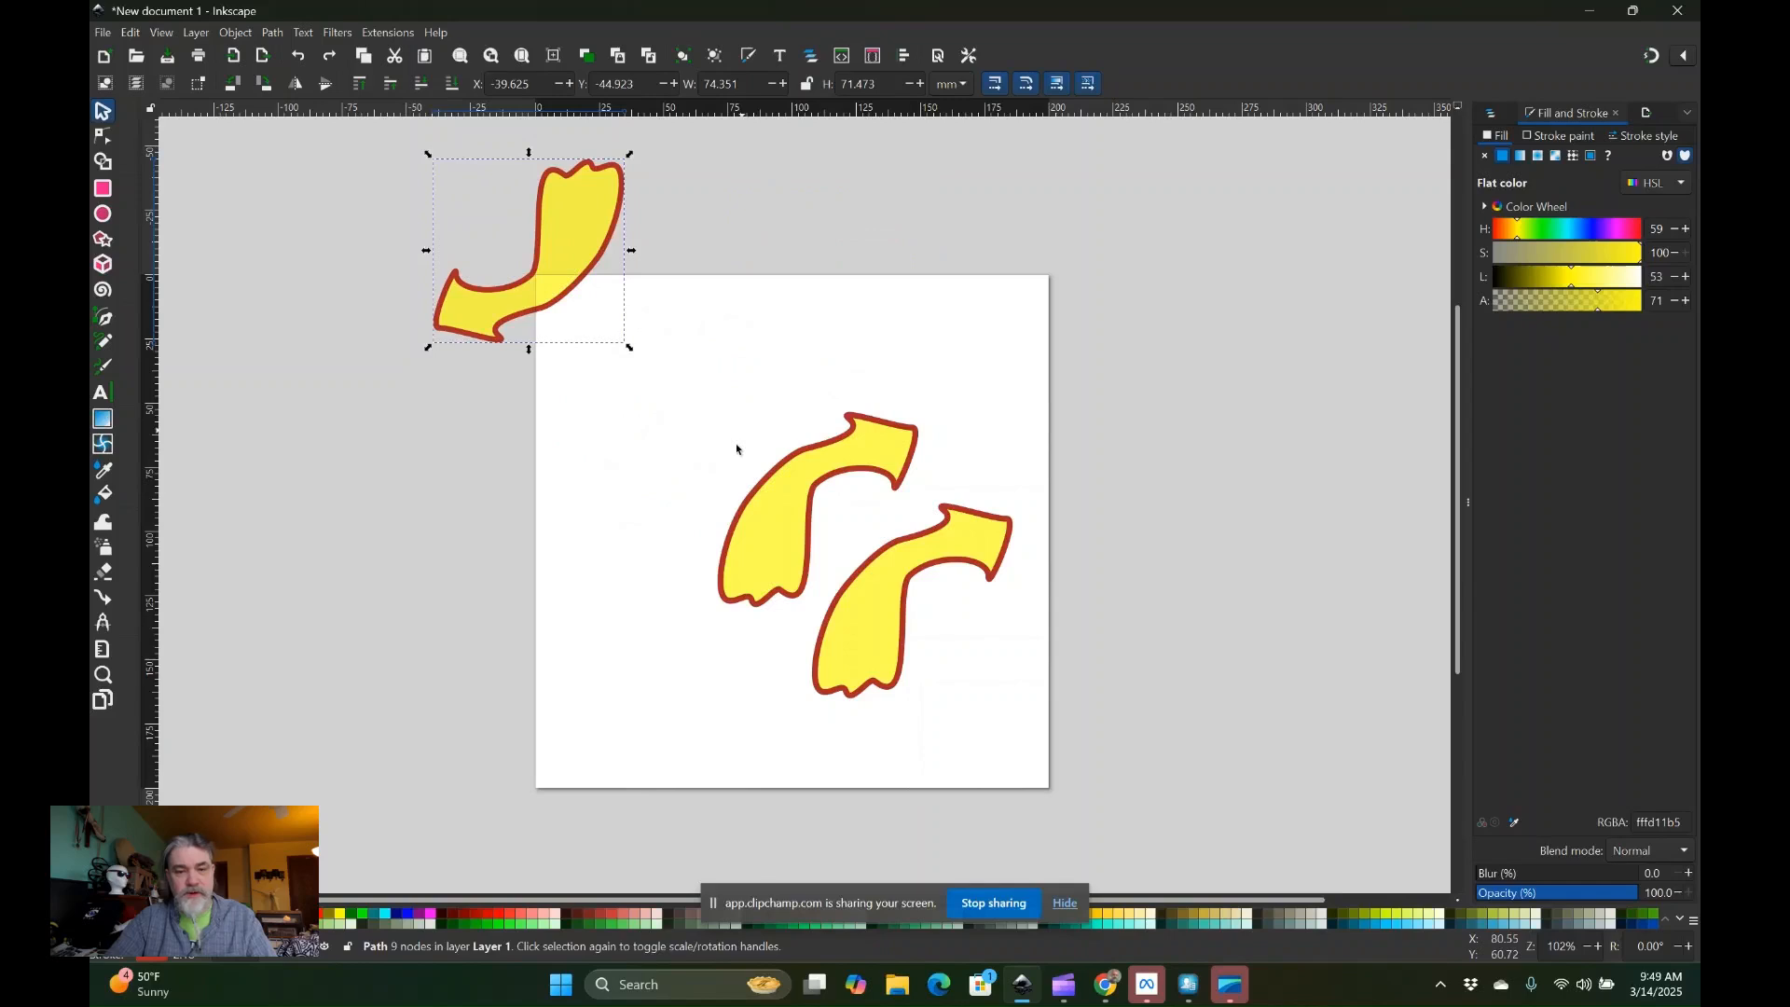
Undo the last flip, then mirror the first shape horizontally at about 67 mm wide and rotate it clockwise until its tip points up.
key("ctrl+z")
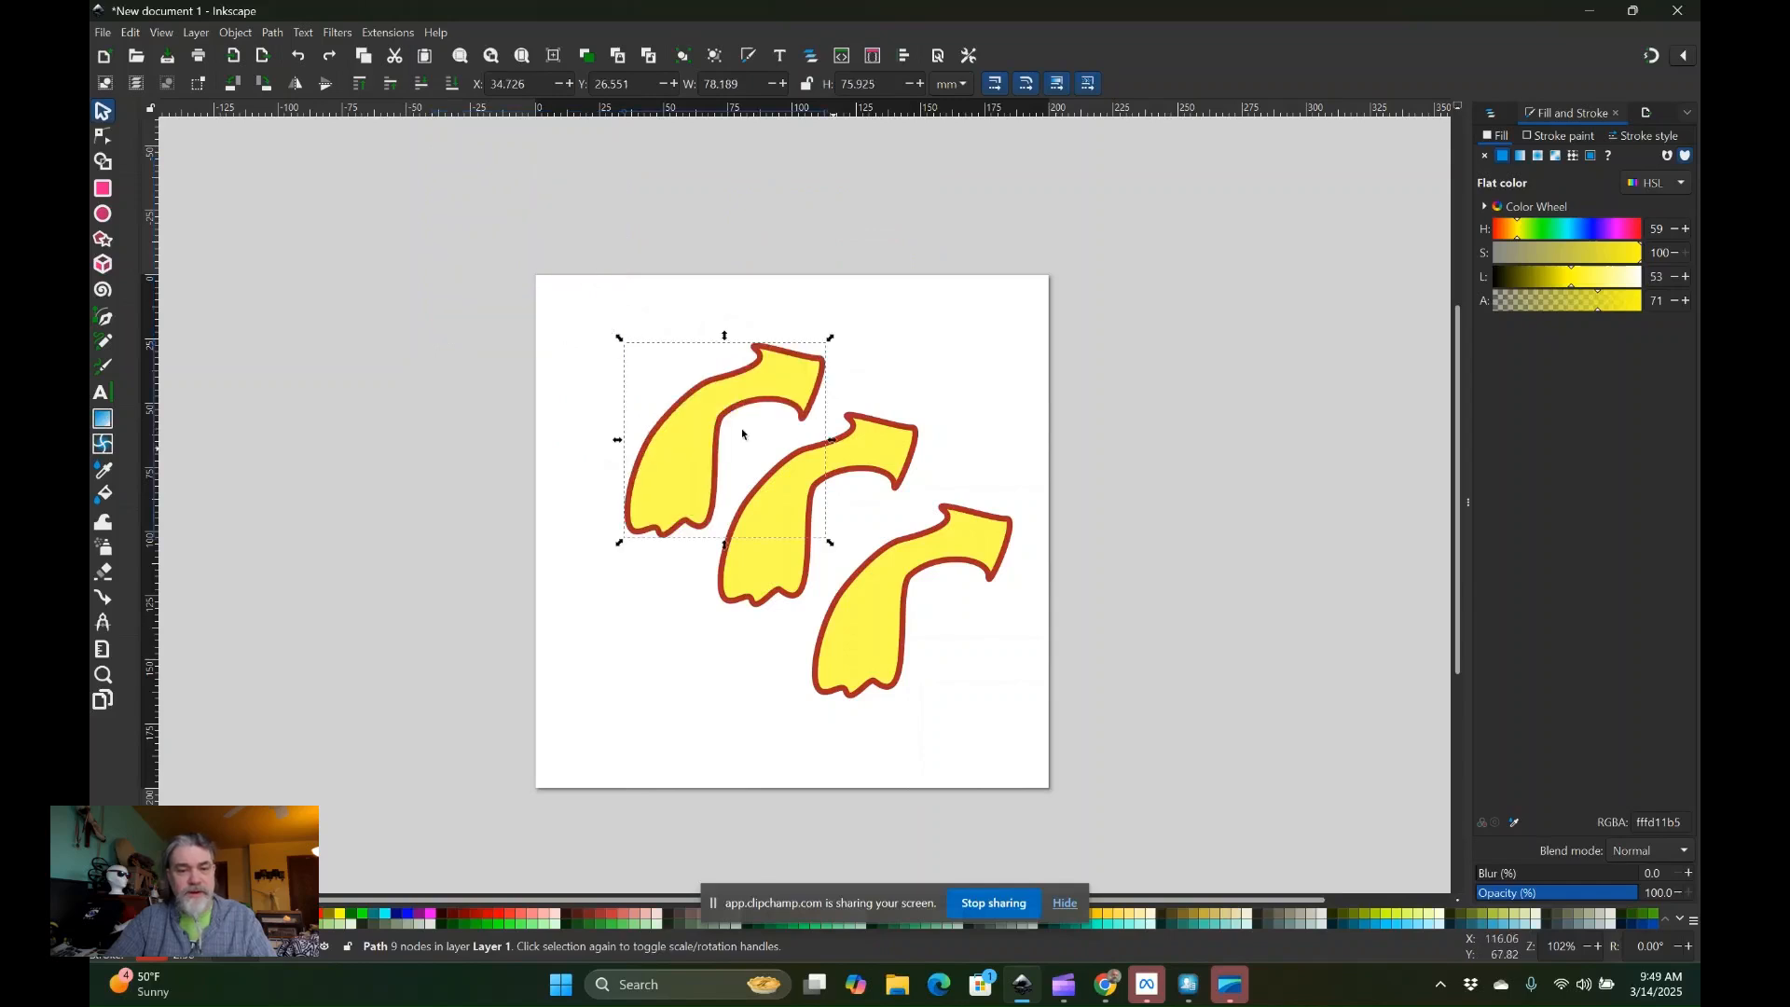
left_click_drag(572, 429, 452, 441)
left_click(562, 407)
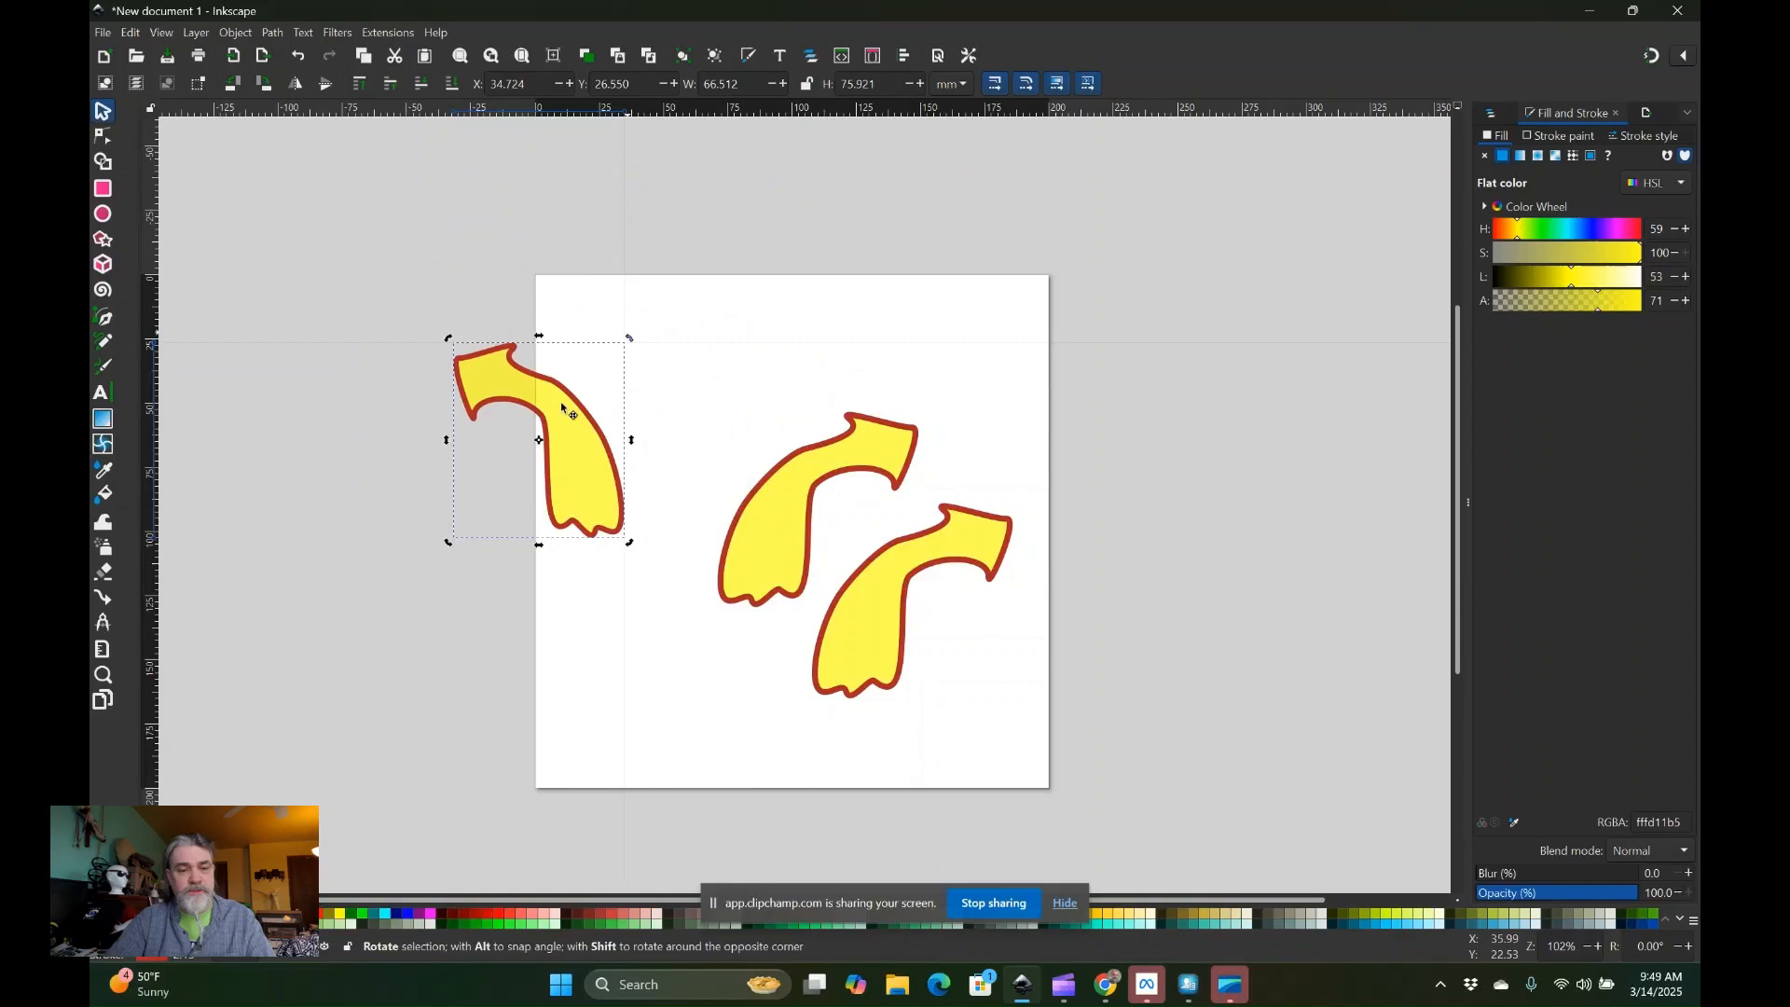
left_click_drag(629, 337, 701, 471)
Reshape the middle shape's arrowhead by raising its corner nodes and adjusting the curve handle at its inner corner.
left_click(800, 499)
double_click(799, 500)
left_click_drag(824, 394, 947, 492)
mouse_move(914, 429)
left_mouse_down()
mouse_move(922, 375)
mouse_move(912, 446)
left_mouse_up()
left_click(920, 389)
left_click_drag(911, 460, 913, 410)
left_click(858, 380)
left_click_drag(870, 391, 884, 402)
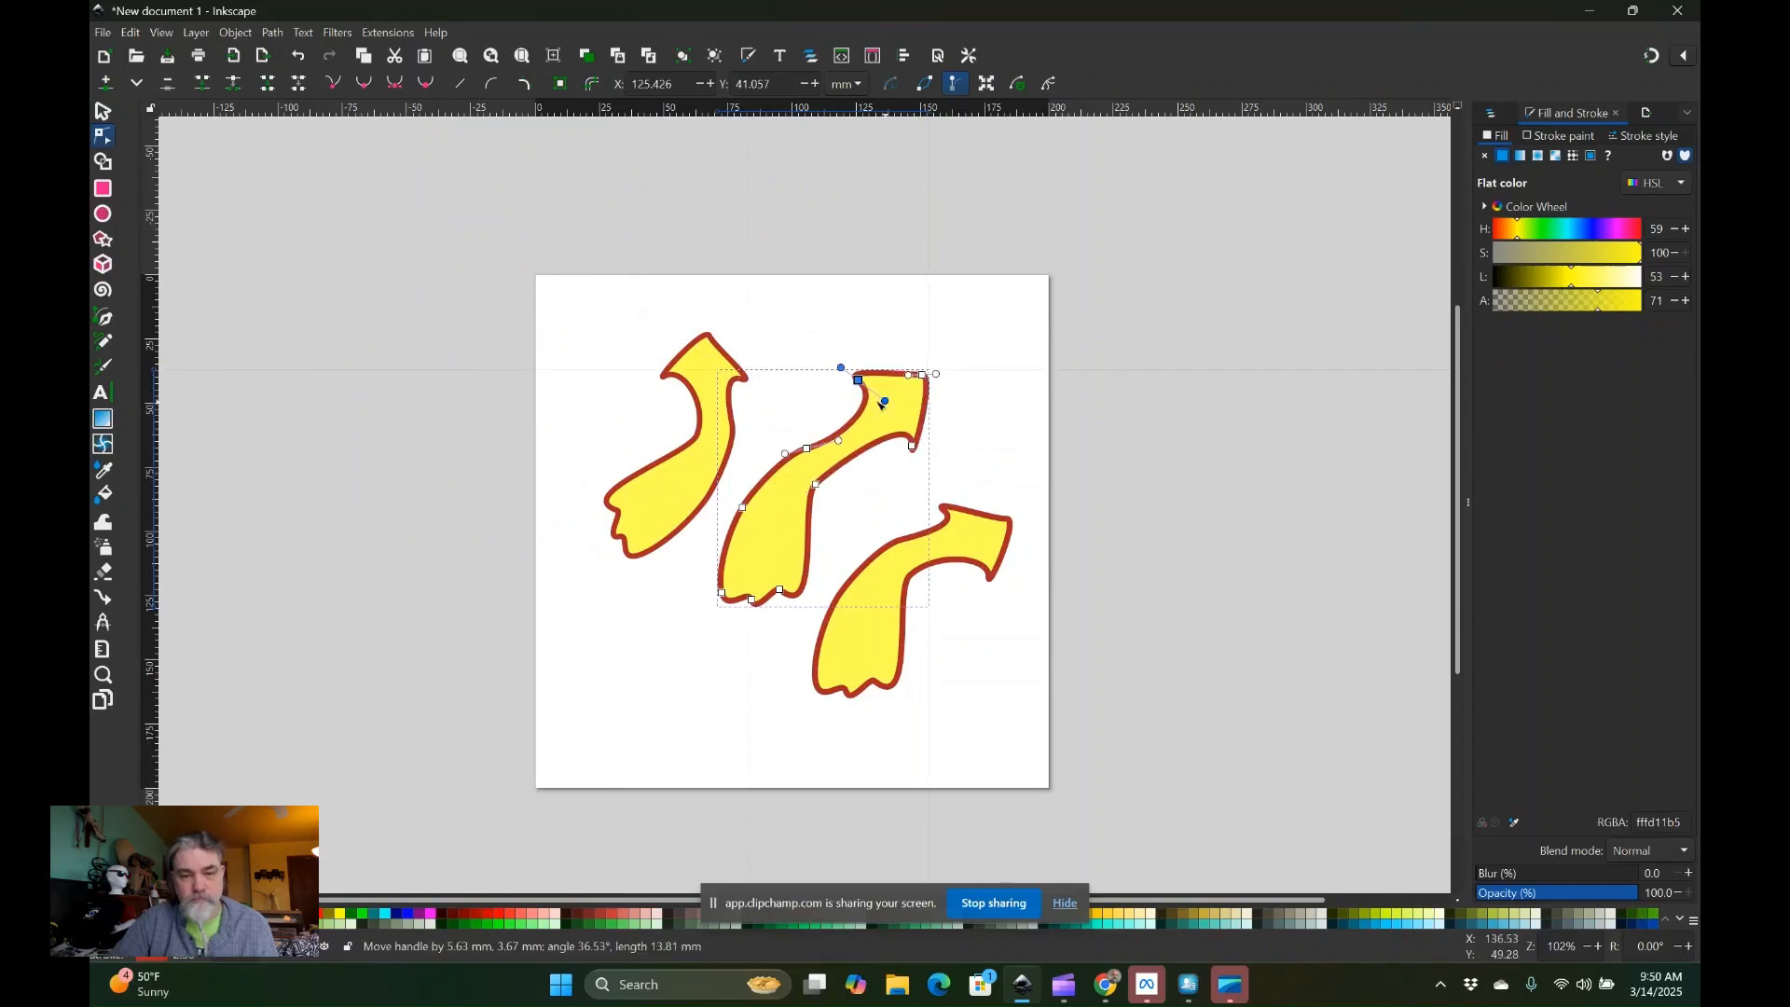
Stretch the middle shape's lower end down and to the left, and adjust its nodes and handles into sharper torn points.
left_click(815, 485)
left_click_drag(700, 564, 798, 627)
left_click_drag(780, 589, 753, 617)
left_click(754, 664)
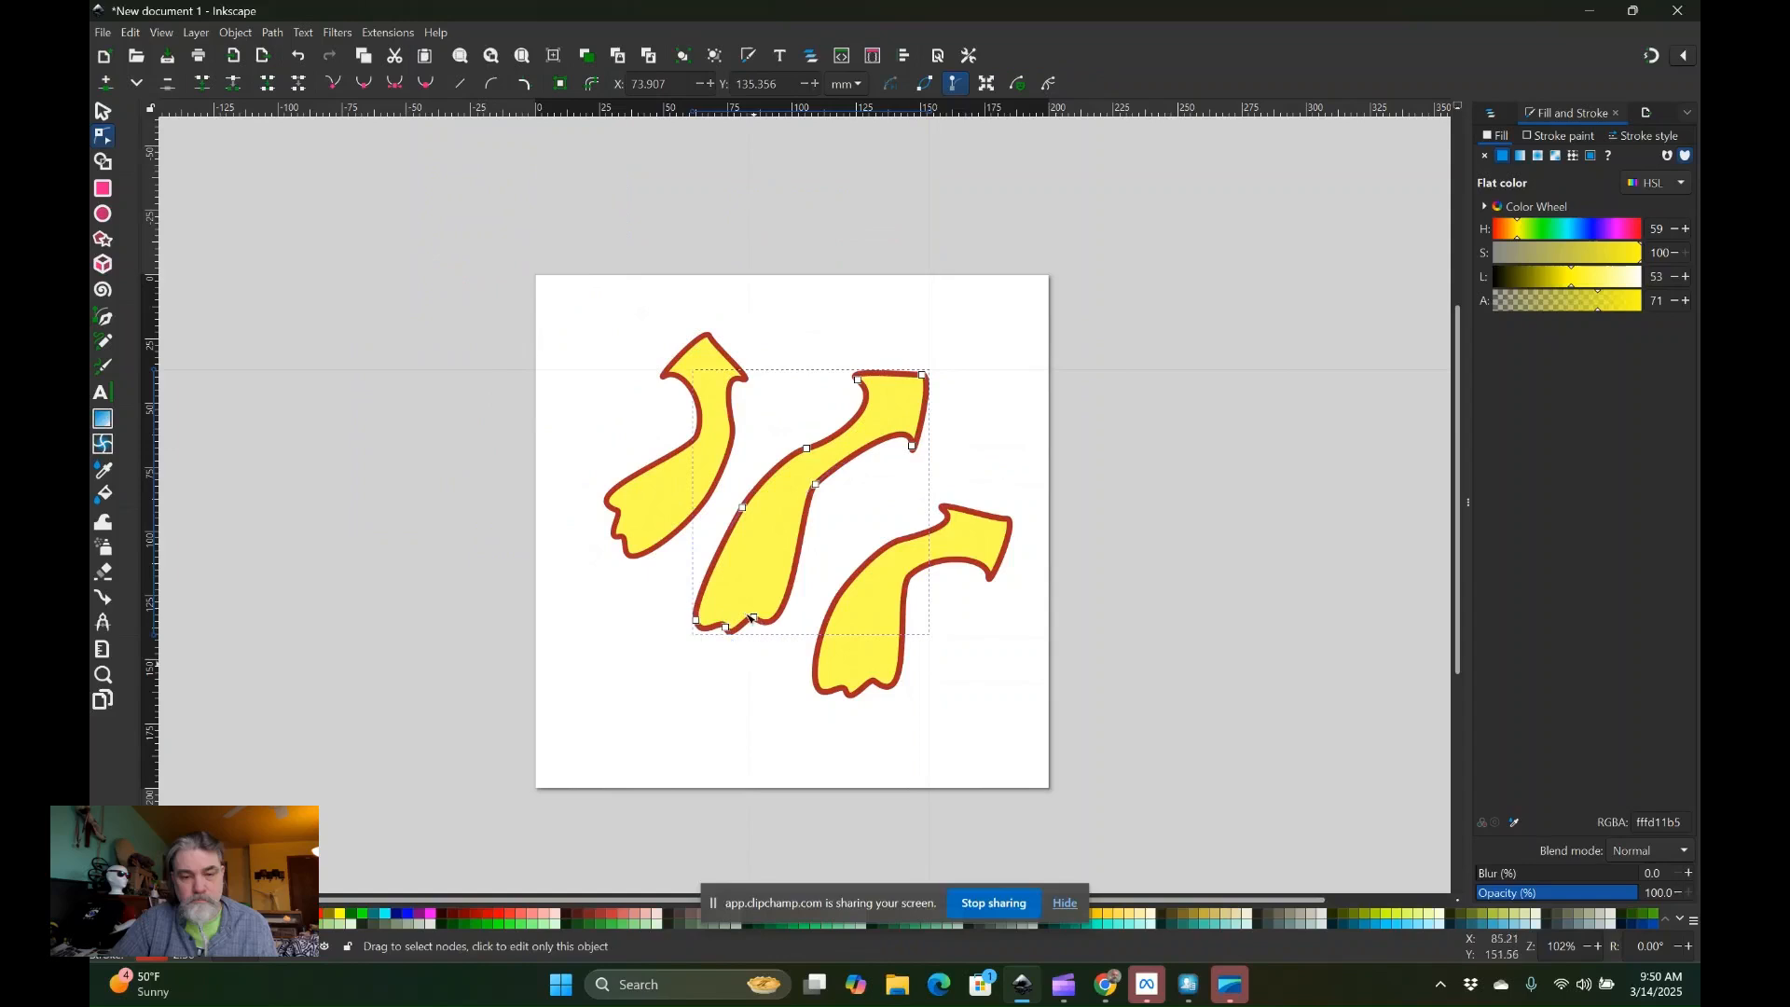
left_click(727, 630)
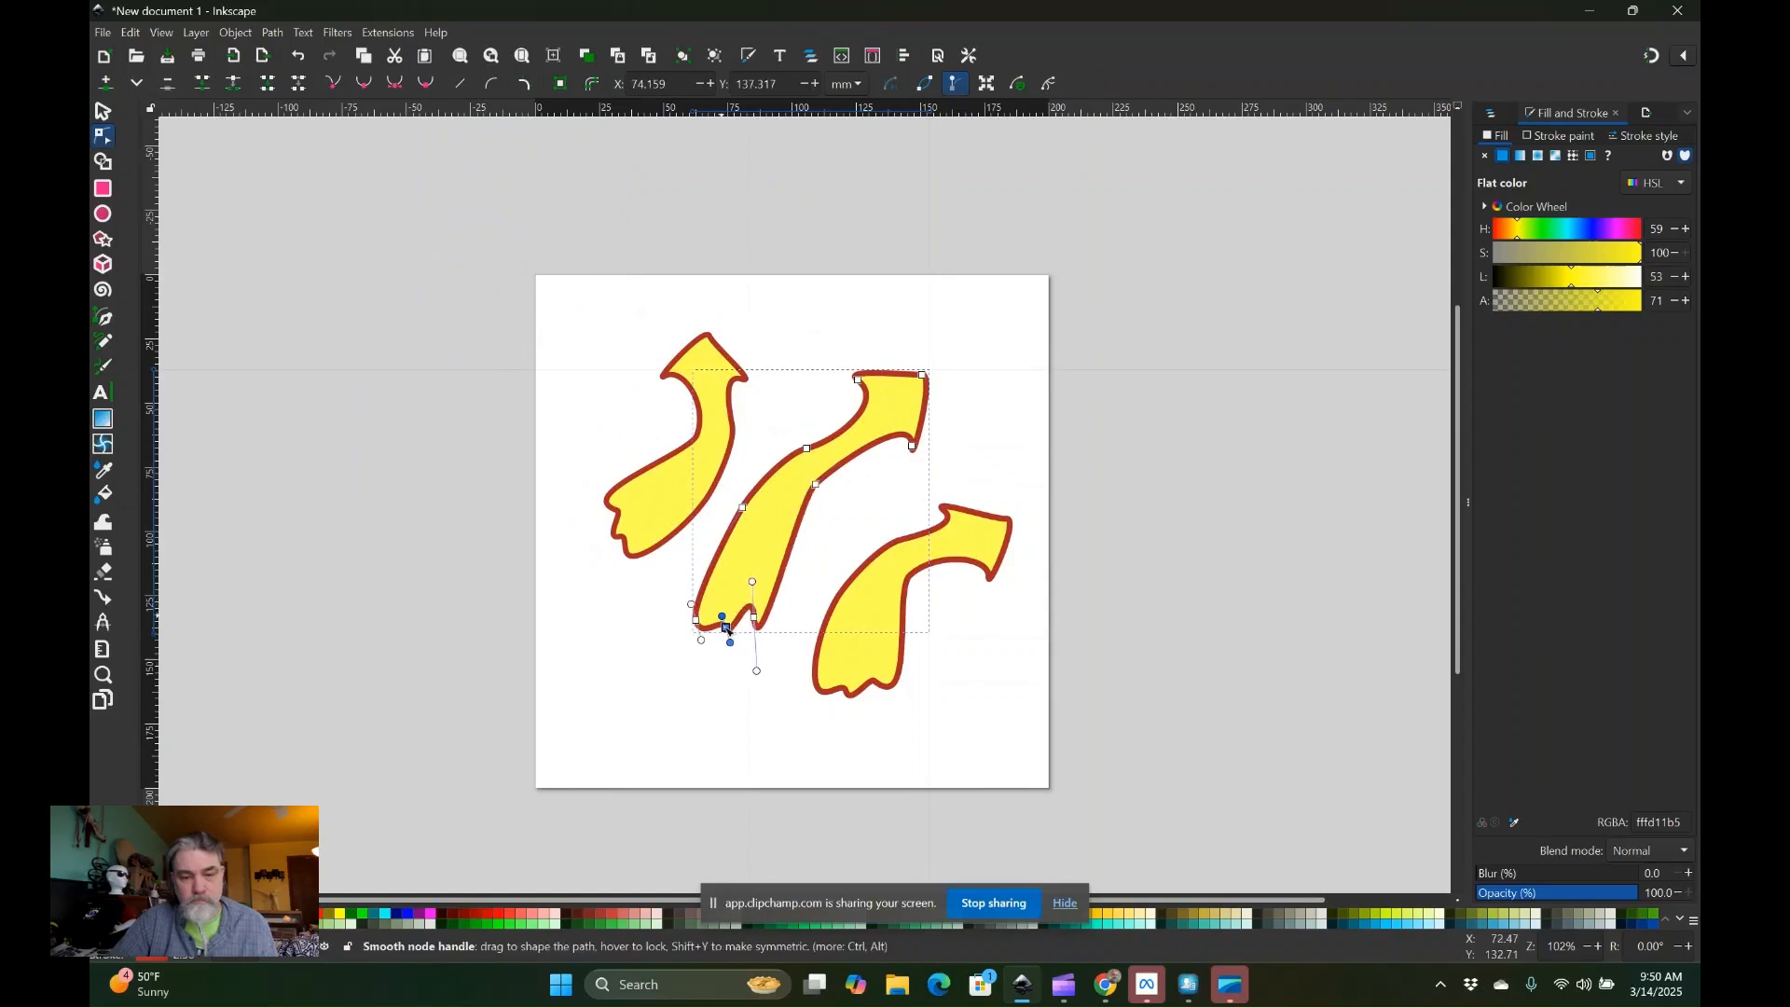
left_click_drag(725, 626, 726, 588)
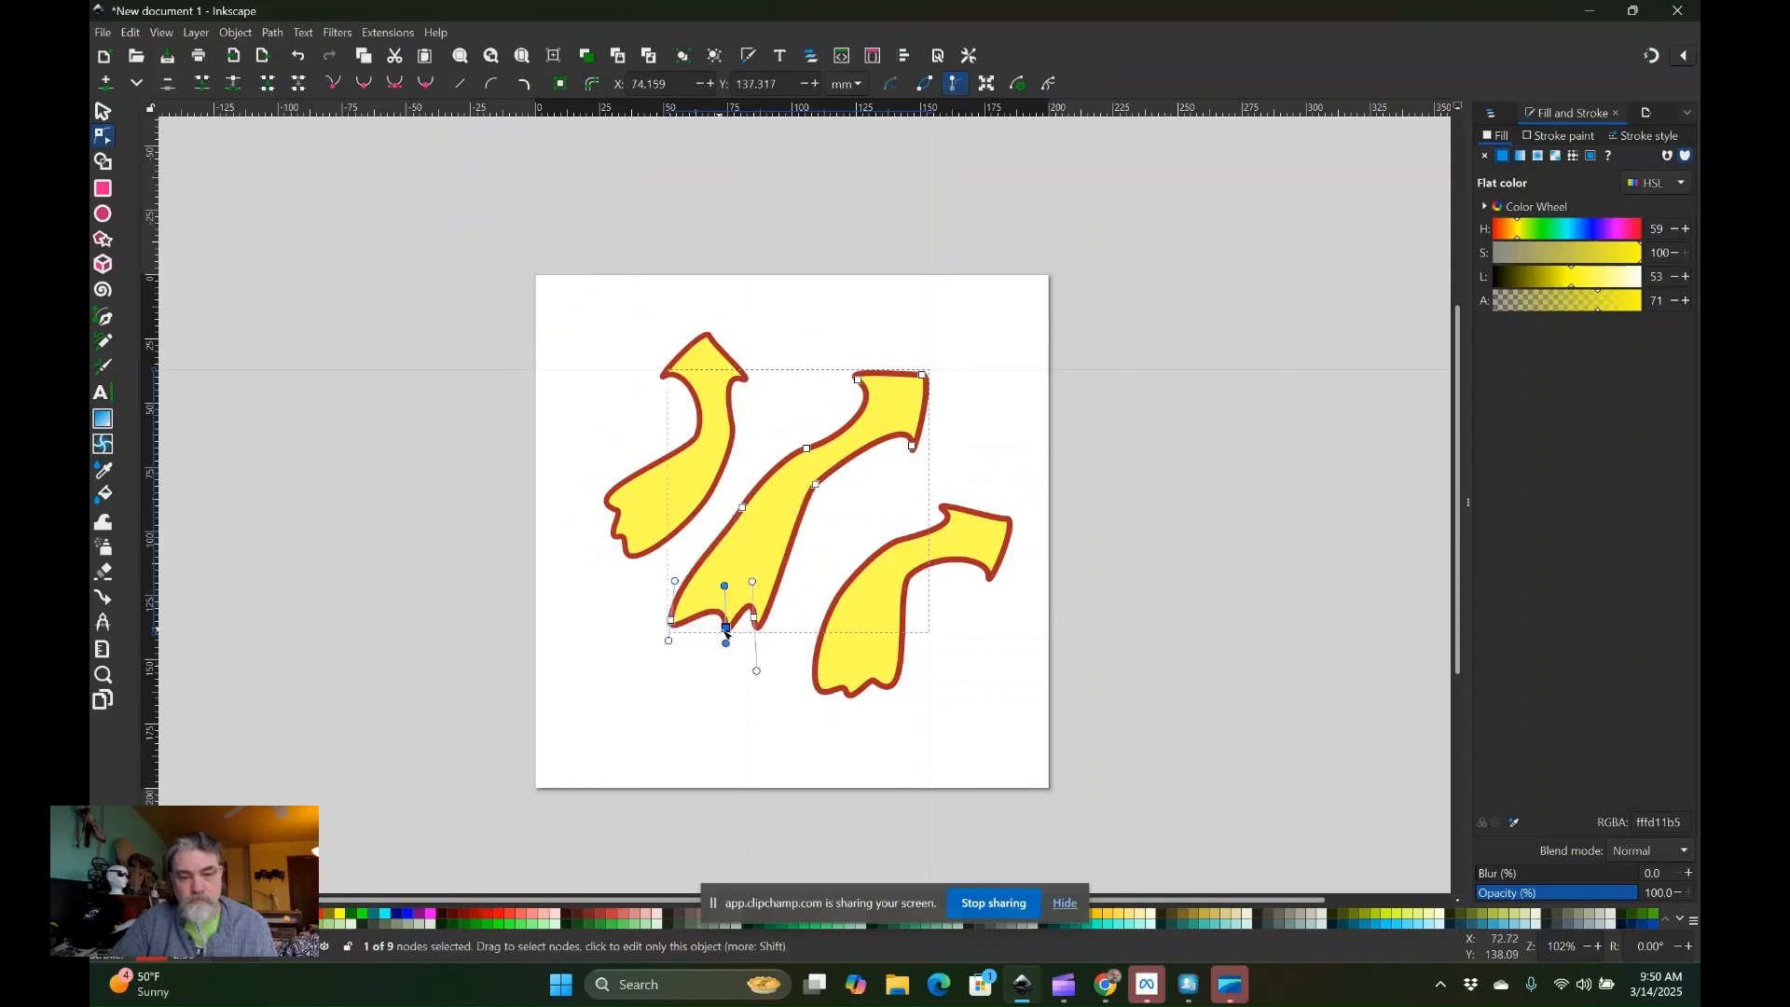
left_click_drag(727, 629, 701, 664)
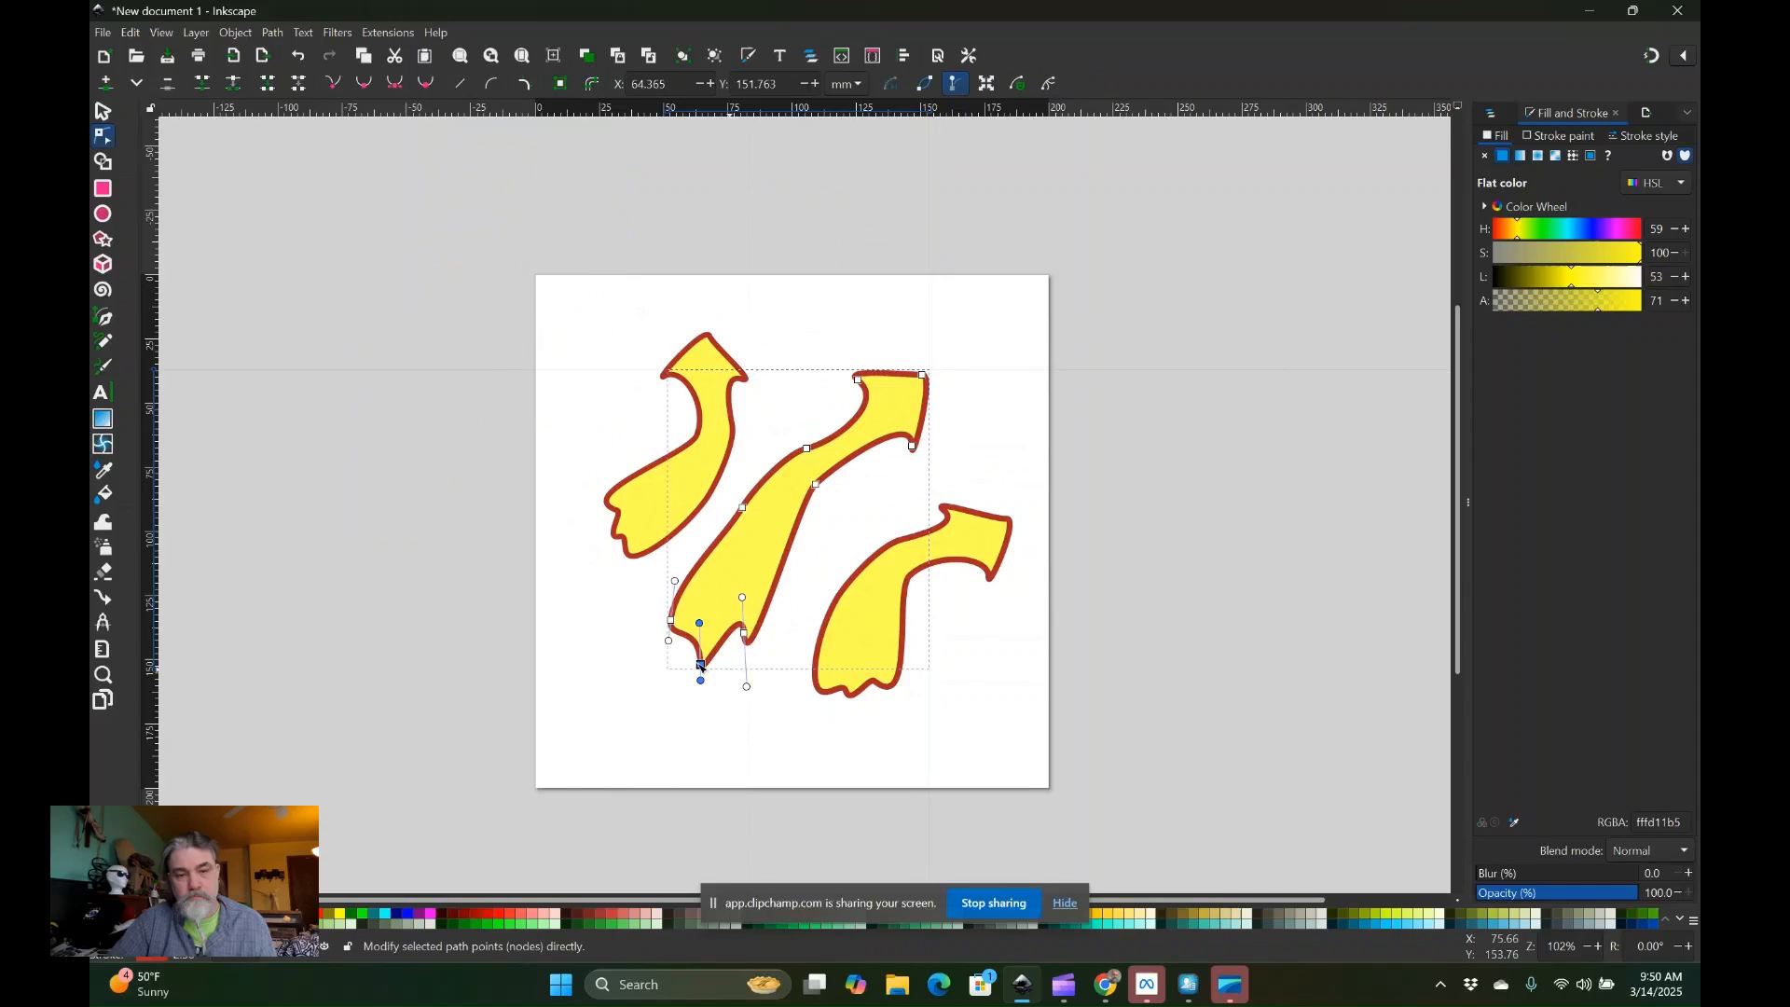
Stretch the lower-right shape's torn end down and to the left into a narrow, ragged tail.
left_click(954, 752)
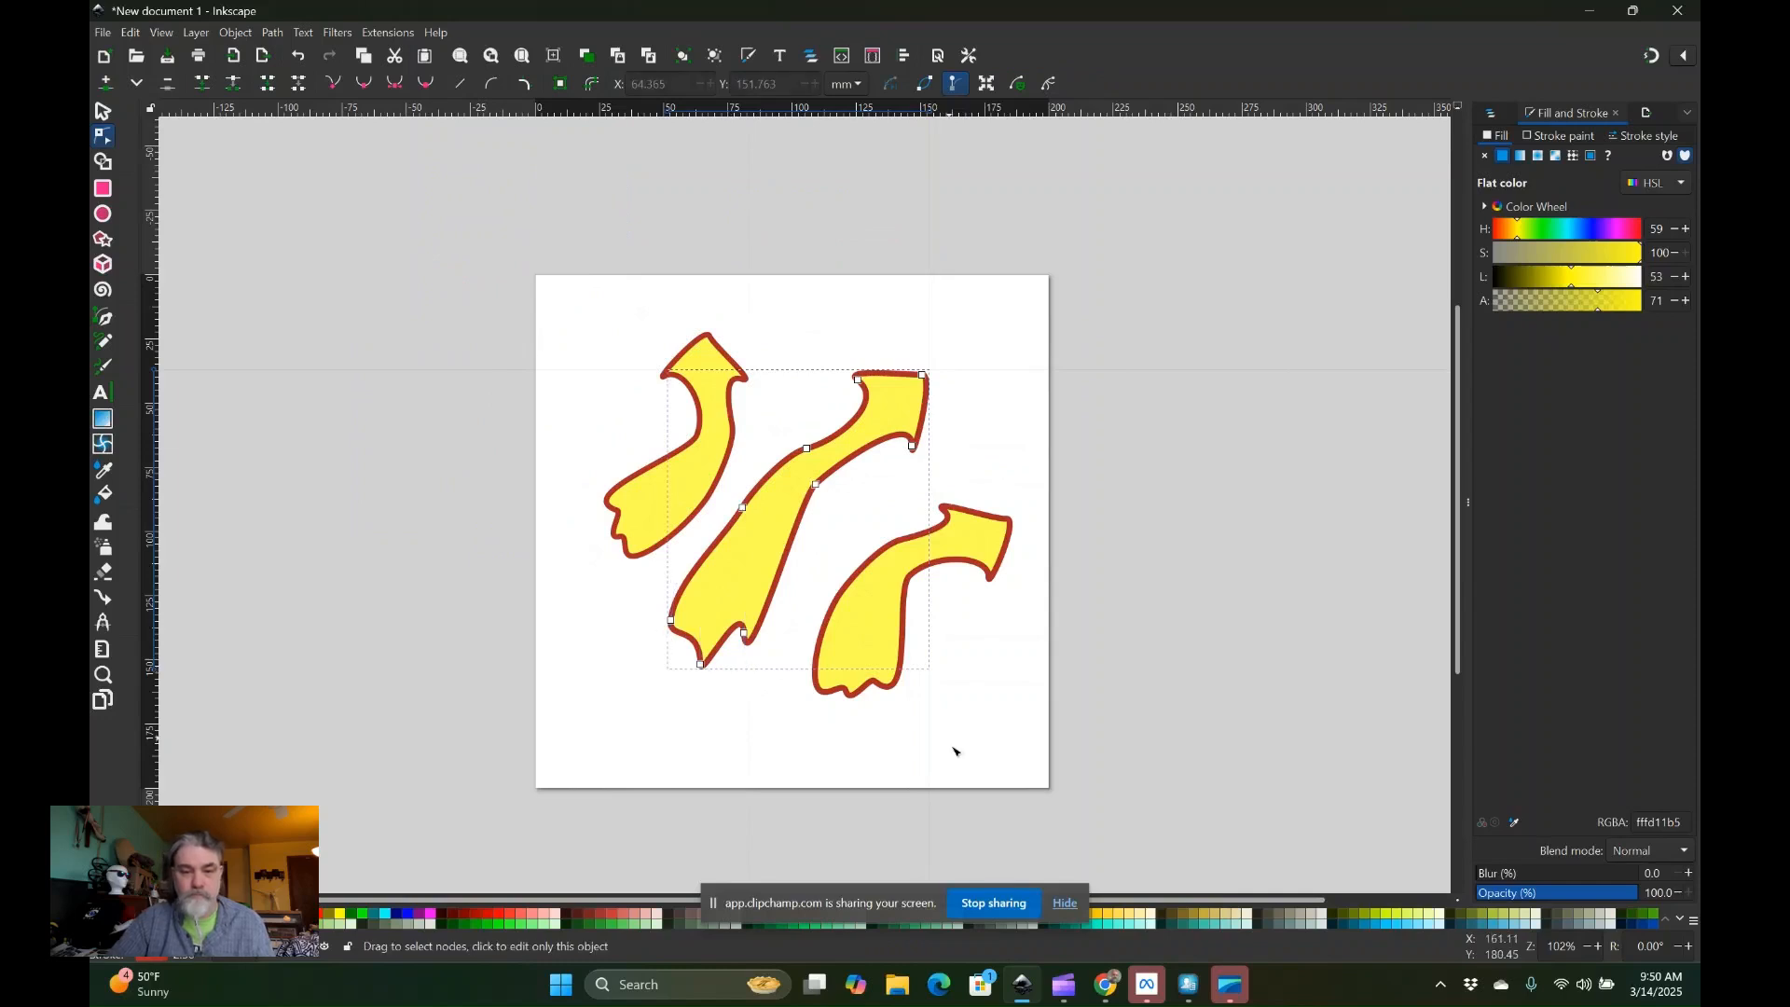
left_click(818, 706)
left_click_drag(779, 676, 777, 646)
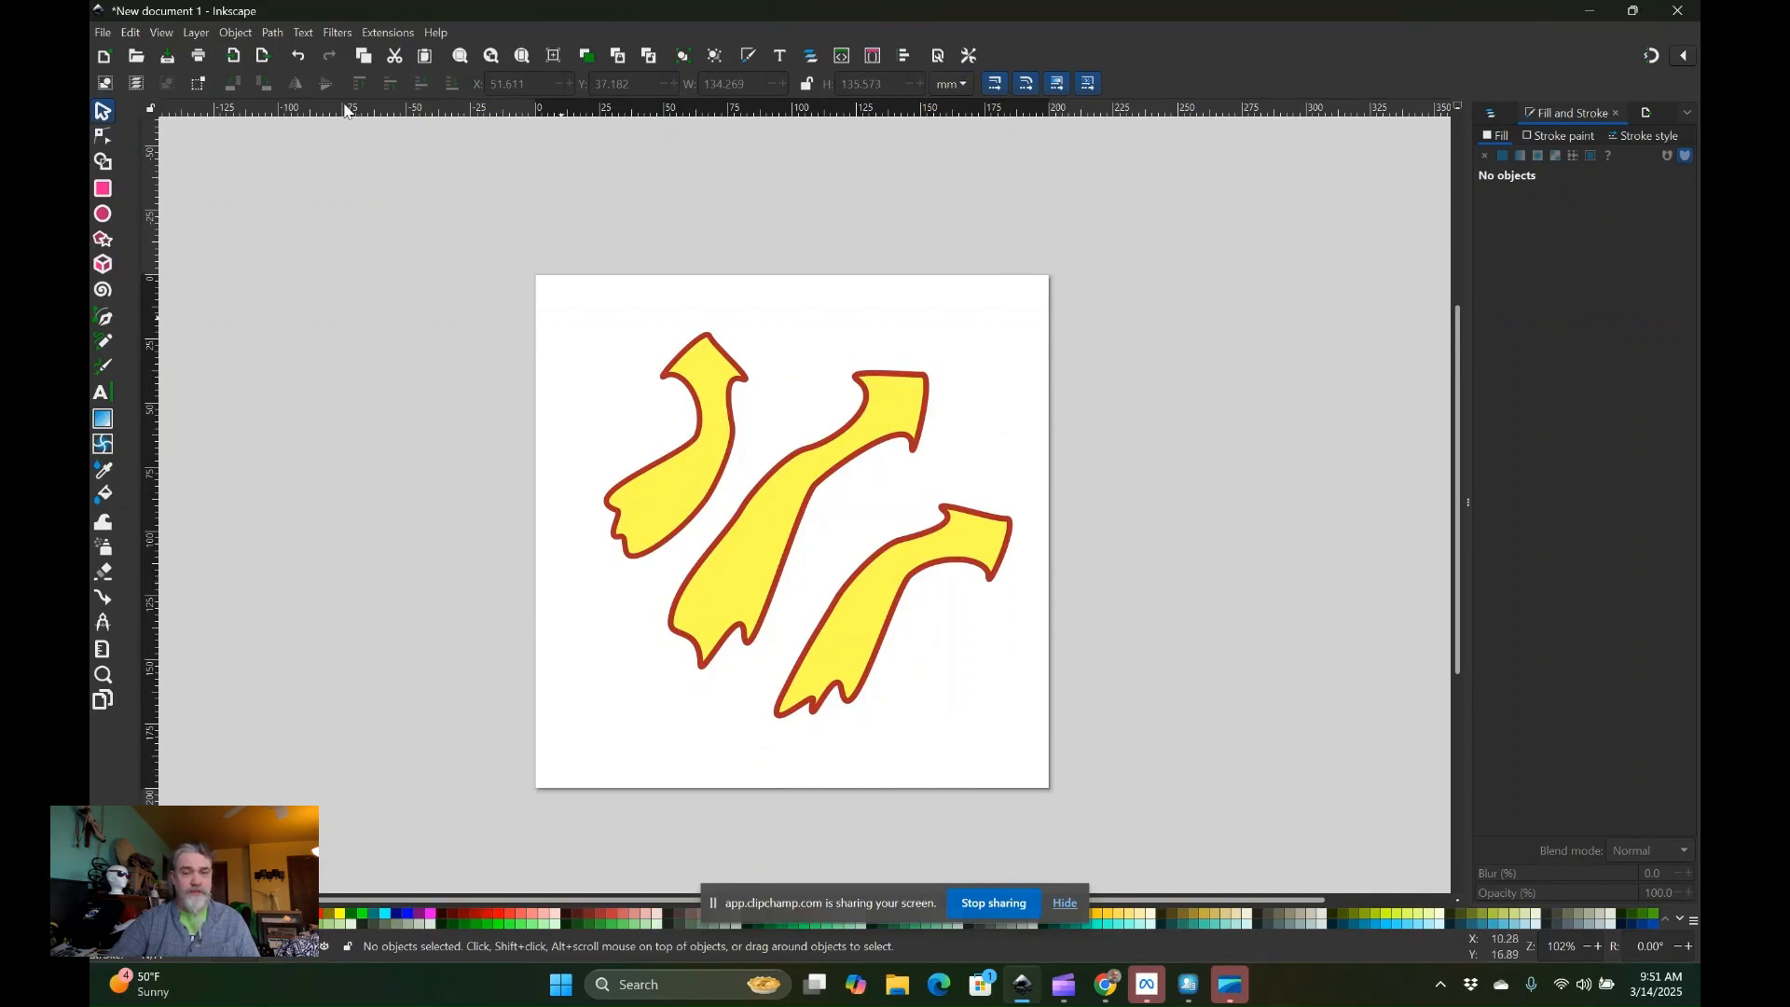
Select all three shapes and apply filters that give them a glossy, gold bevelled look.
left_click_drag(465, 176, 1160, 897)
left_click_drag(1202, 827, 1200, 825)
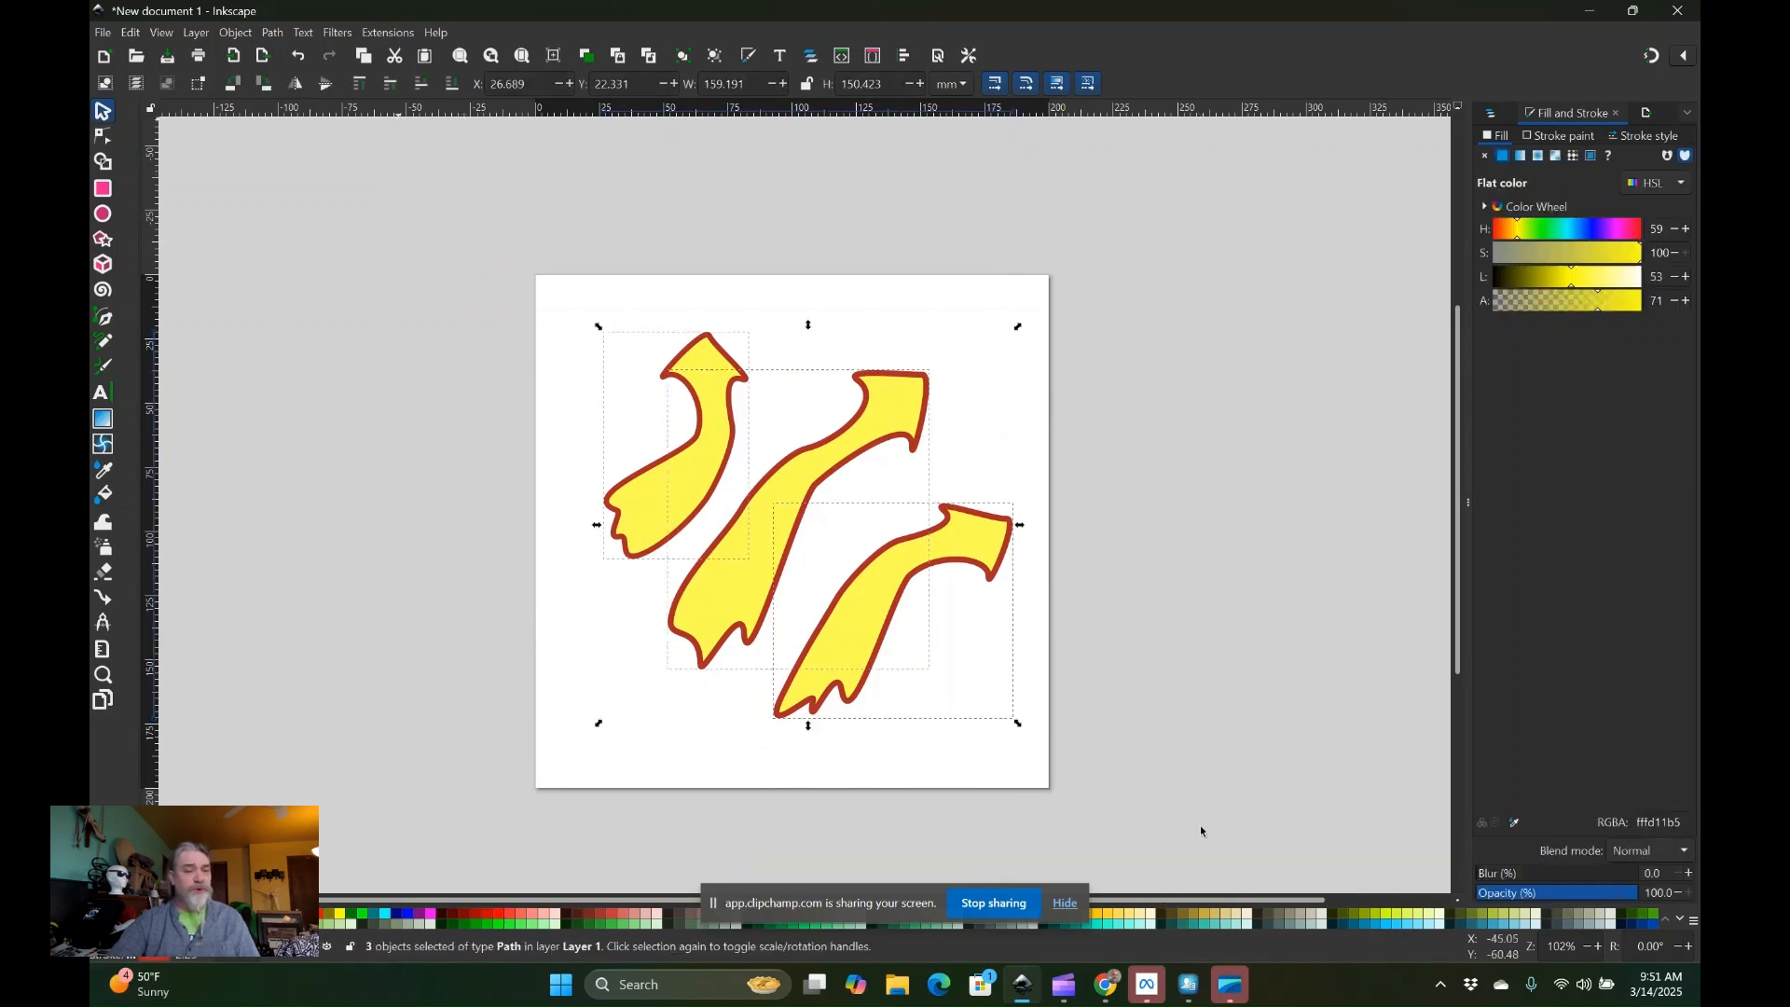
left_click(336, 33)
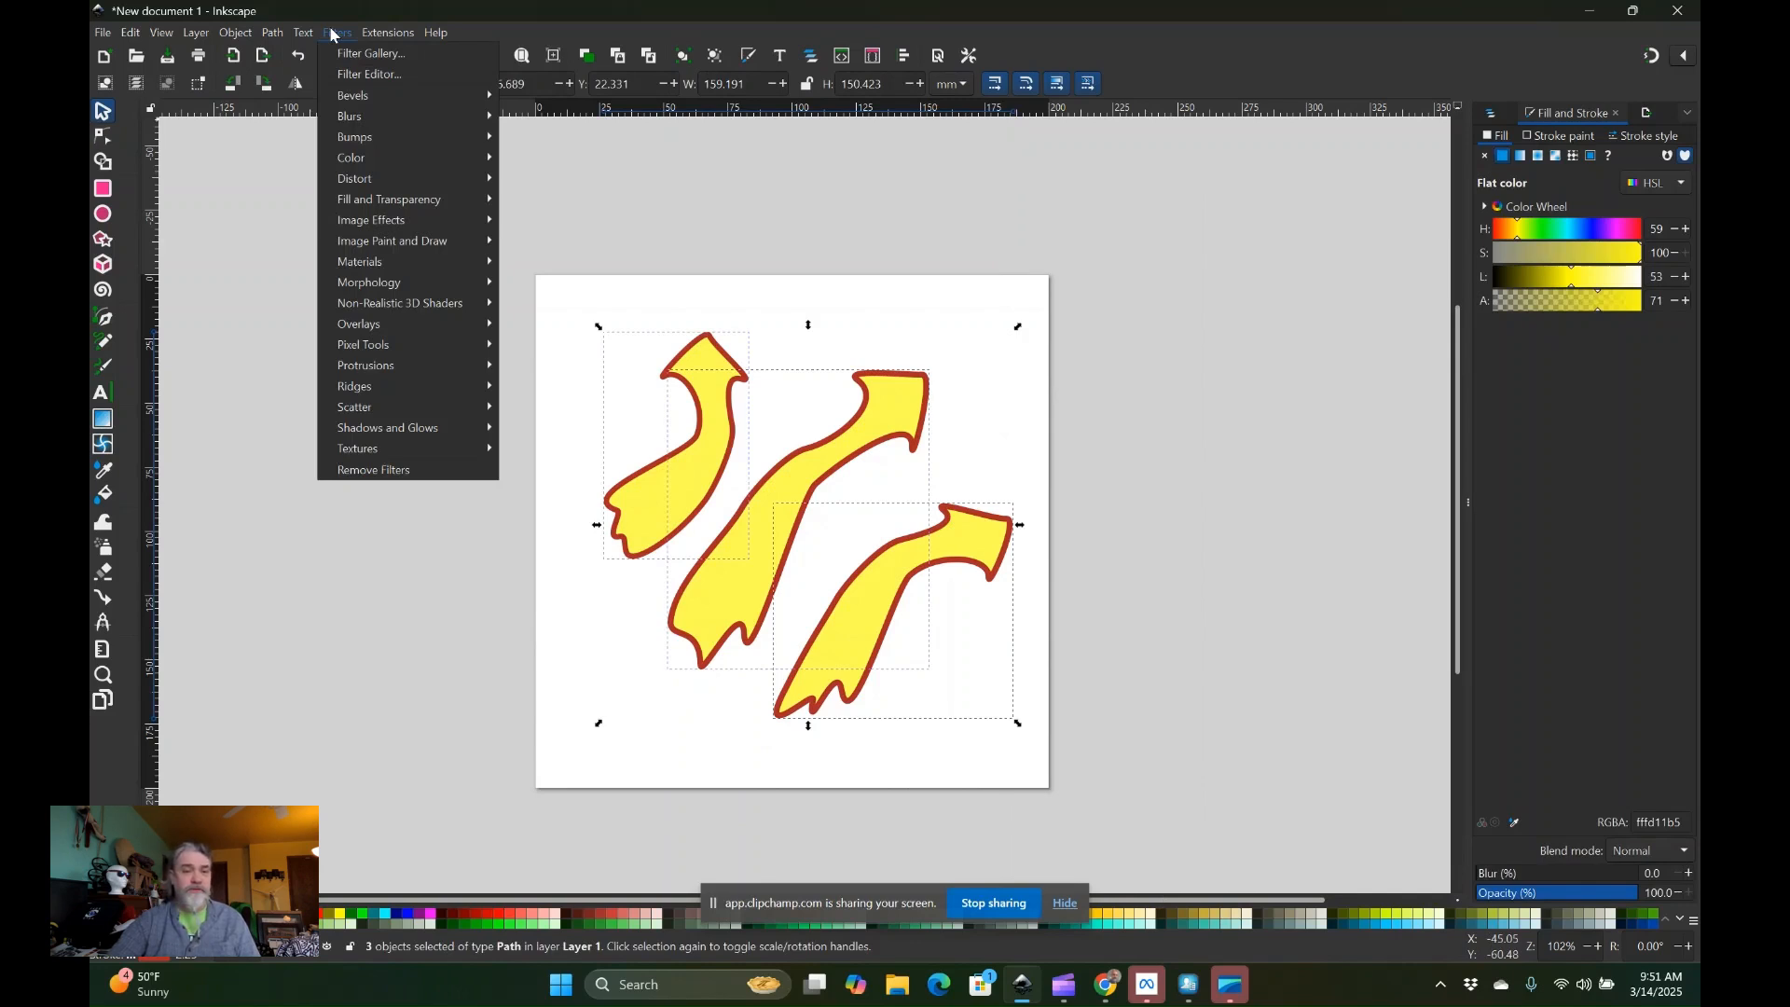
left_click(517, 463)
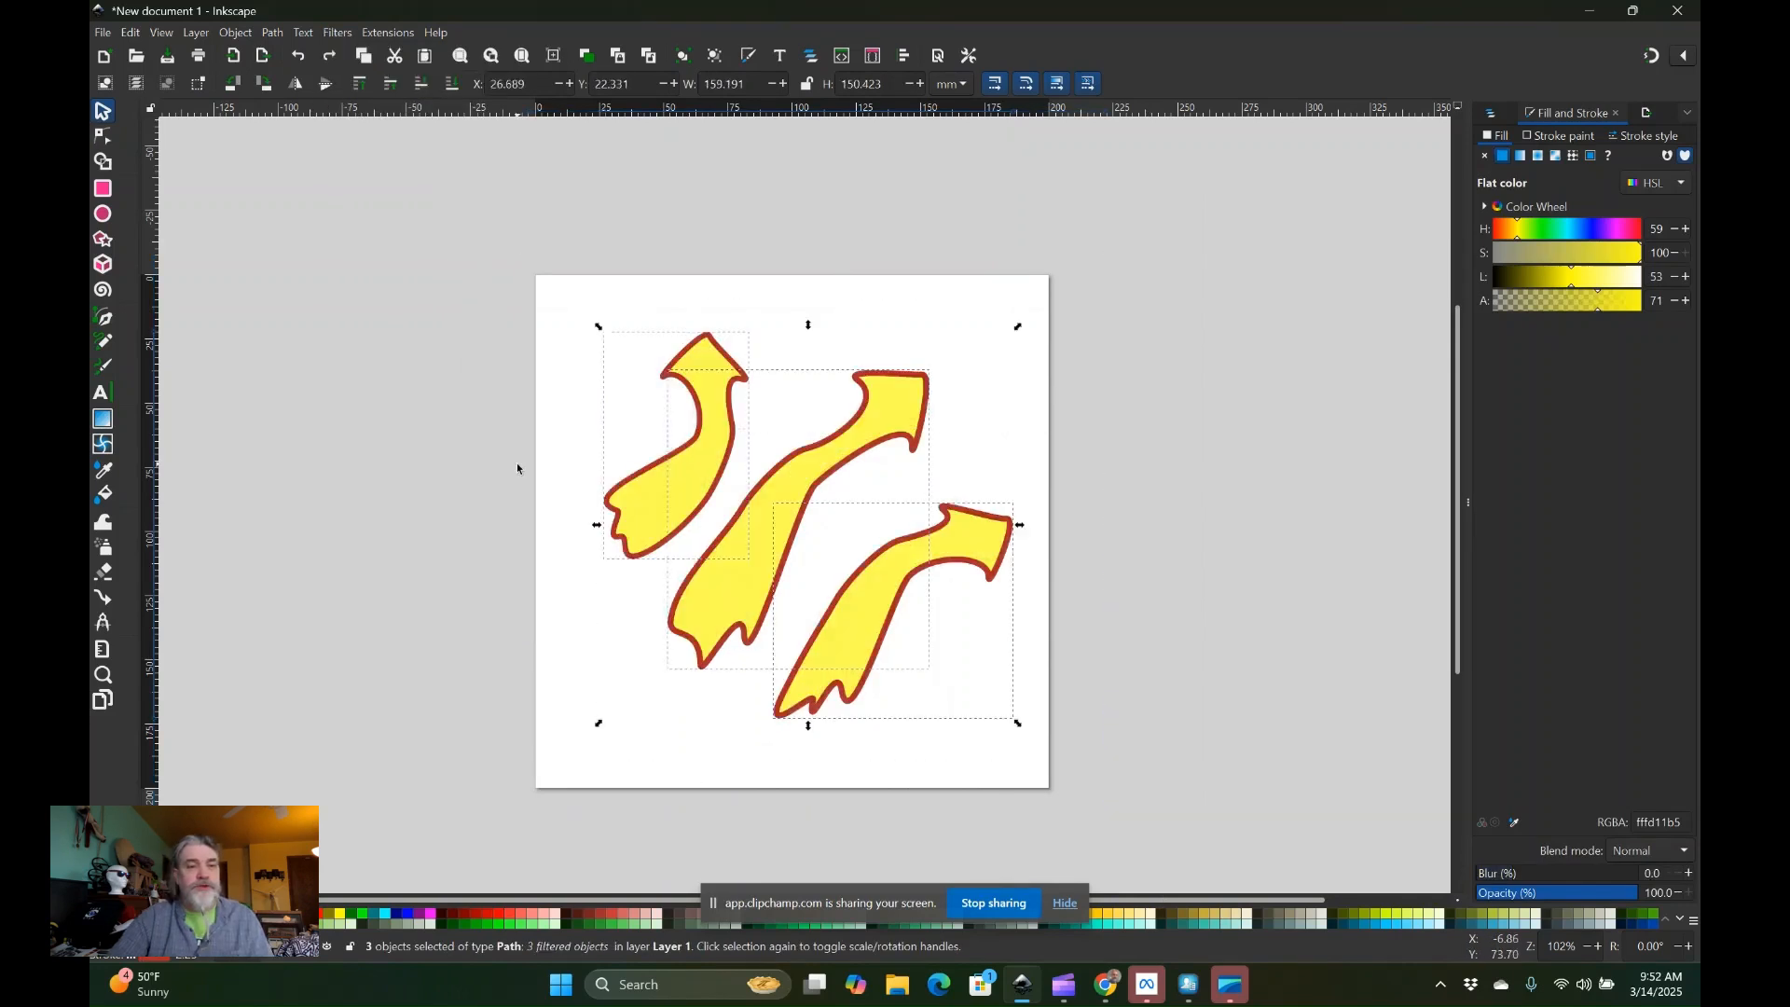
left_click(337, 33)
mouse_move(391, 368)
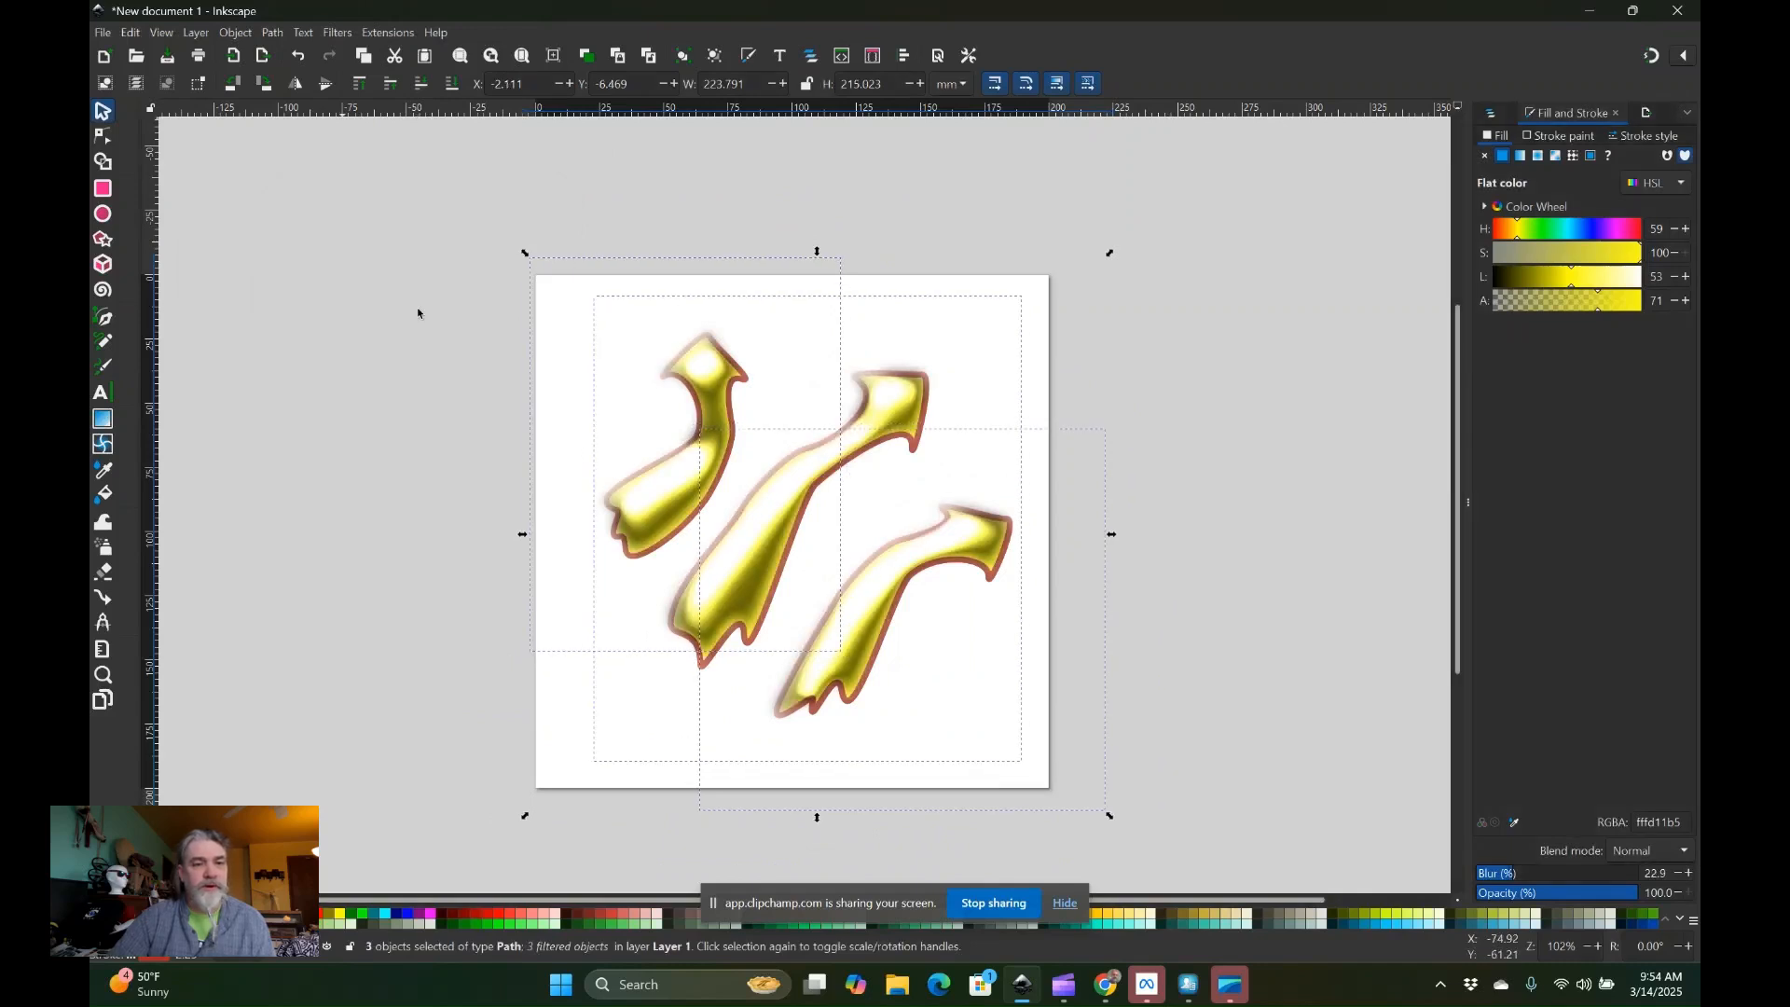
Try the Blur filter on the three shapes with live preview, at 1.00 horizontal and vertical blur.
left_click(335, 33)
mouse_move(344, 117)
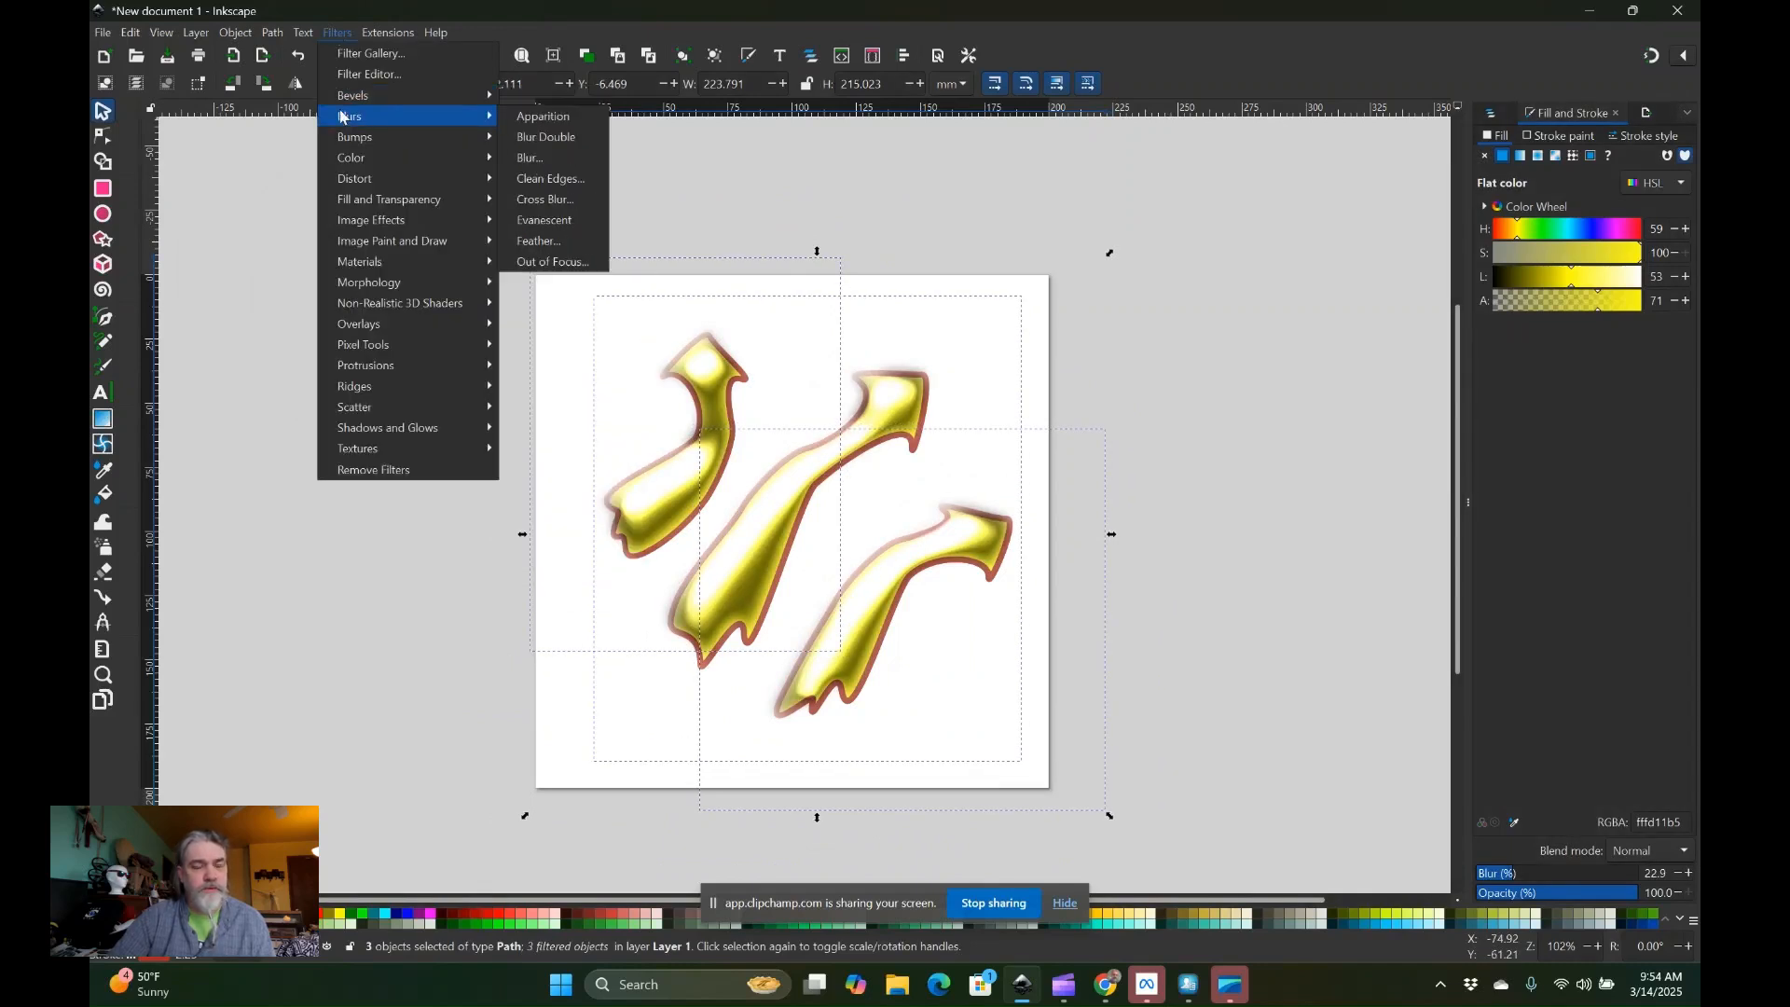
left_click(528, 158)
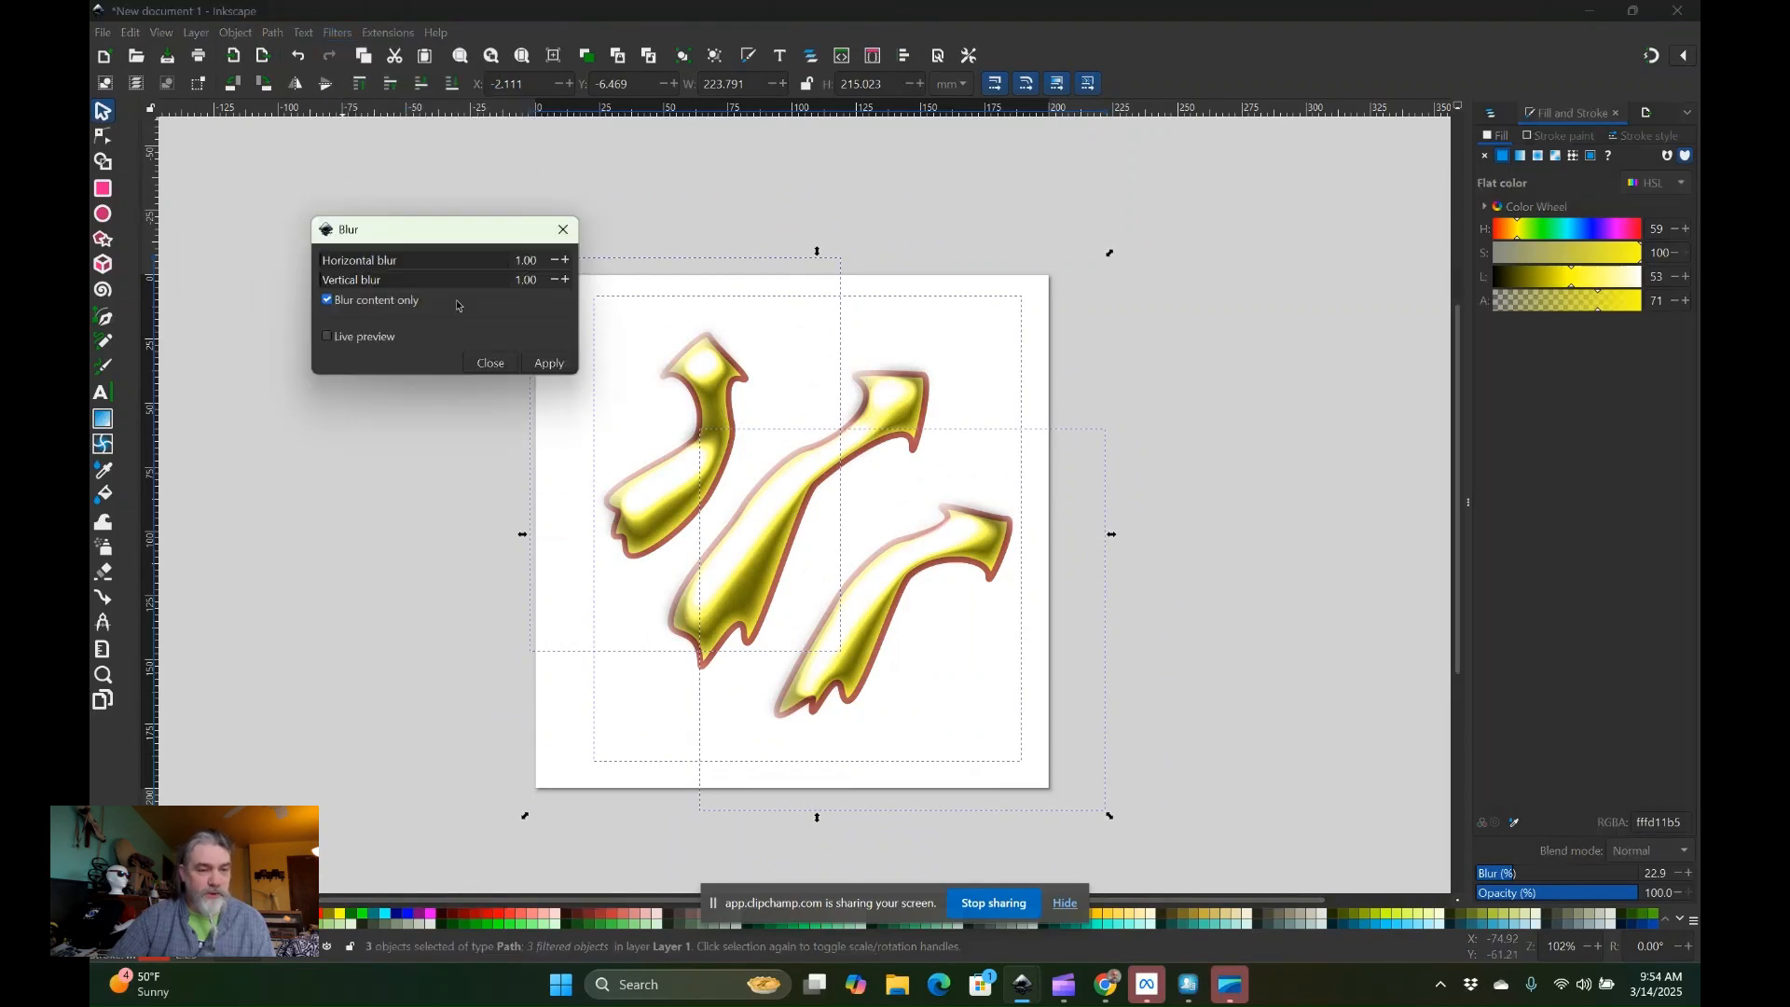
left_click(327, 336)
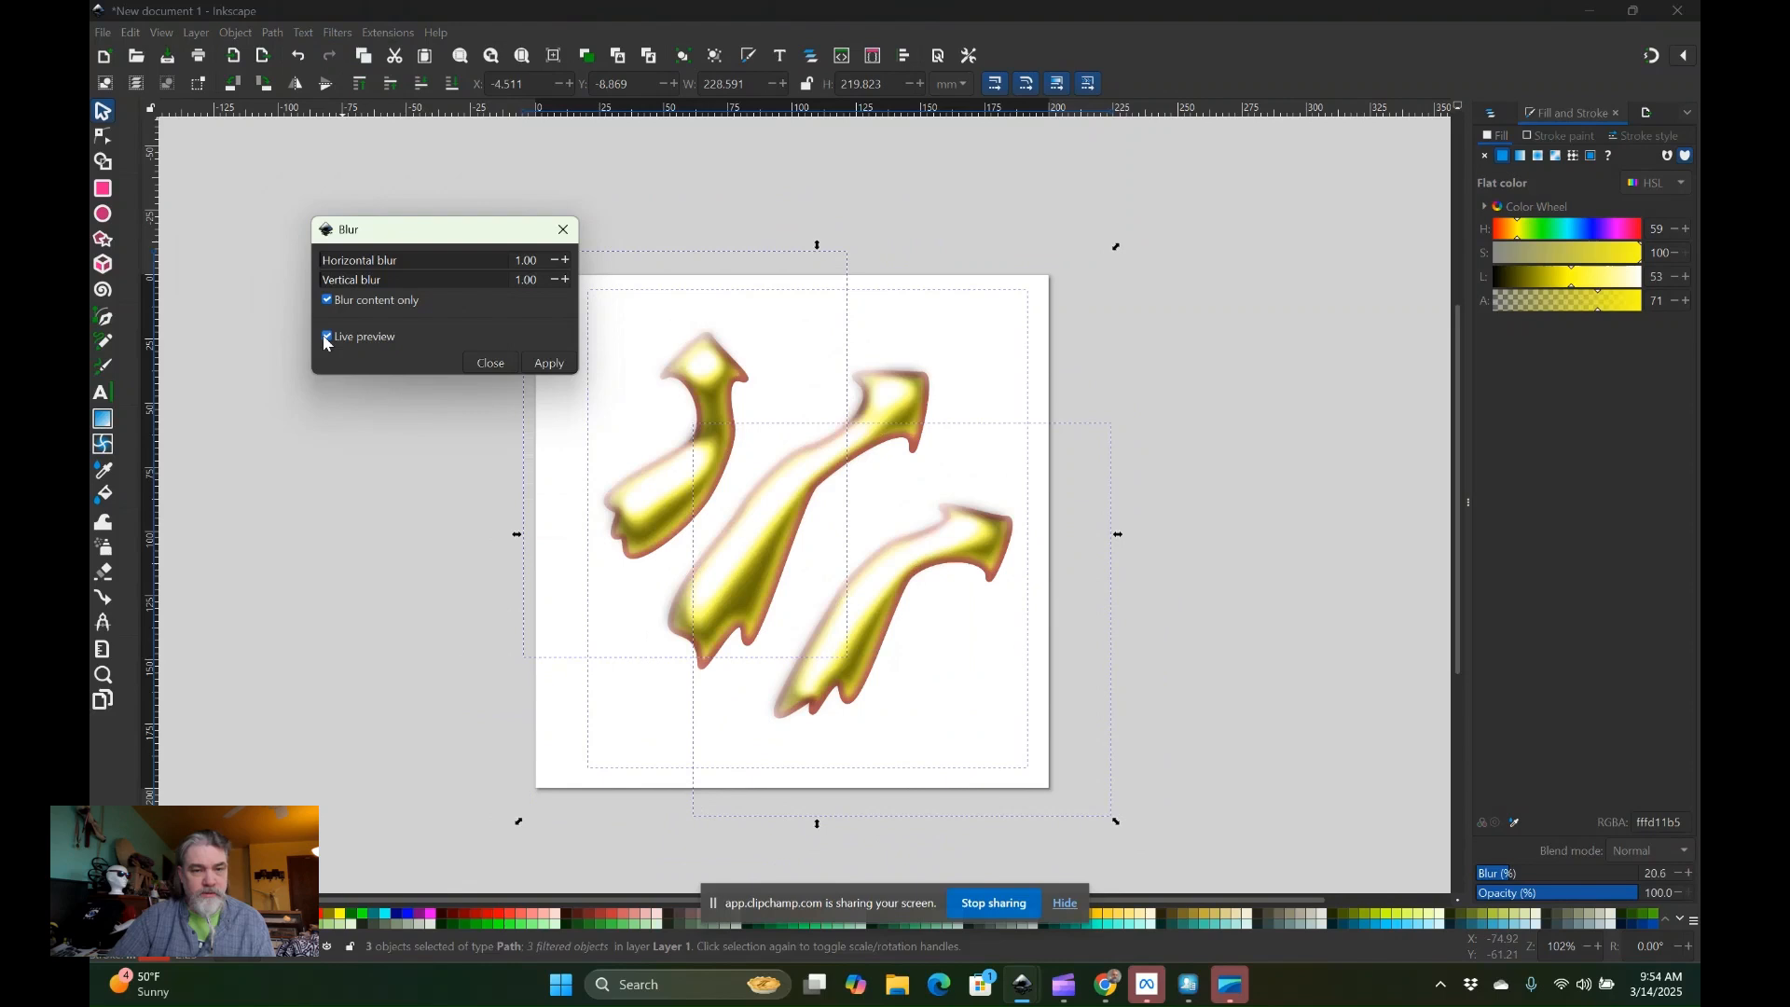
left_click(490, 273)
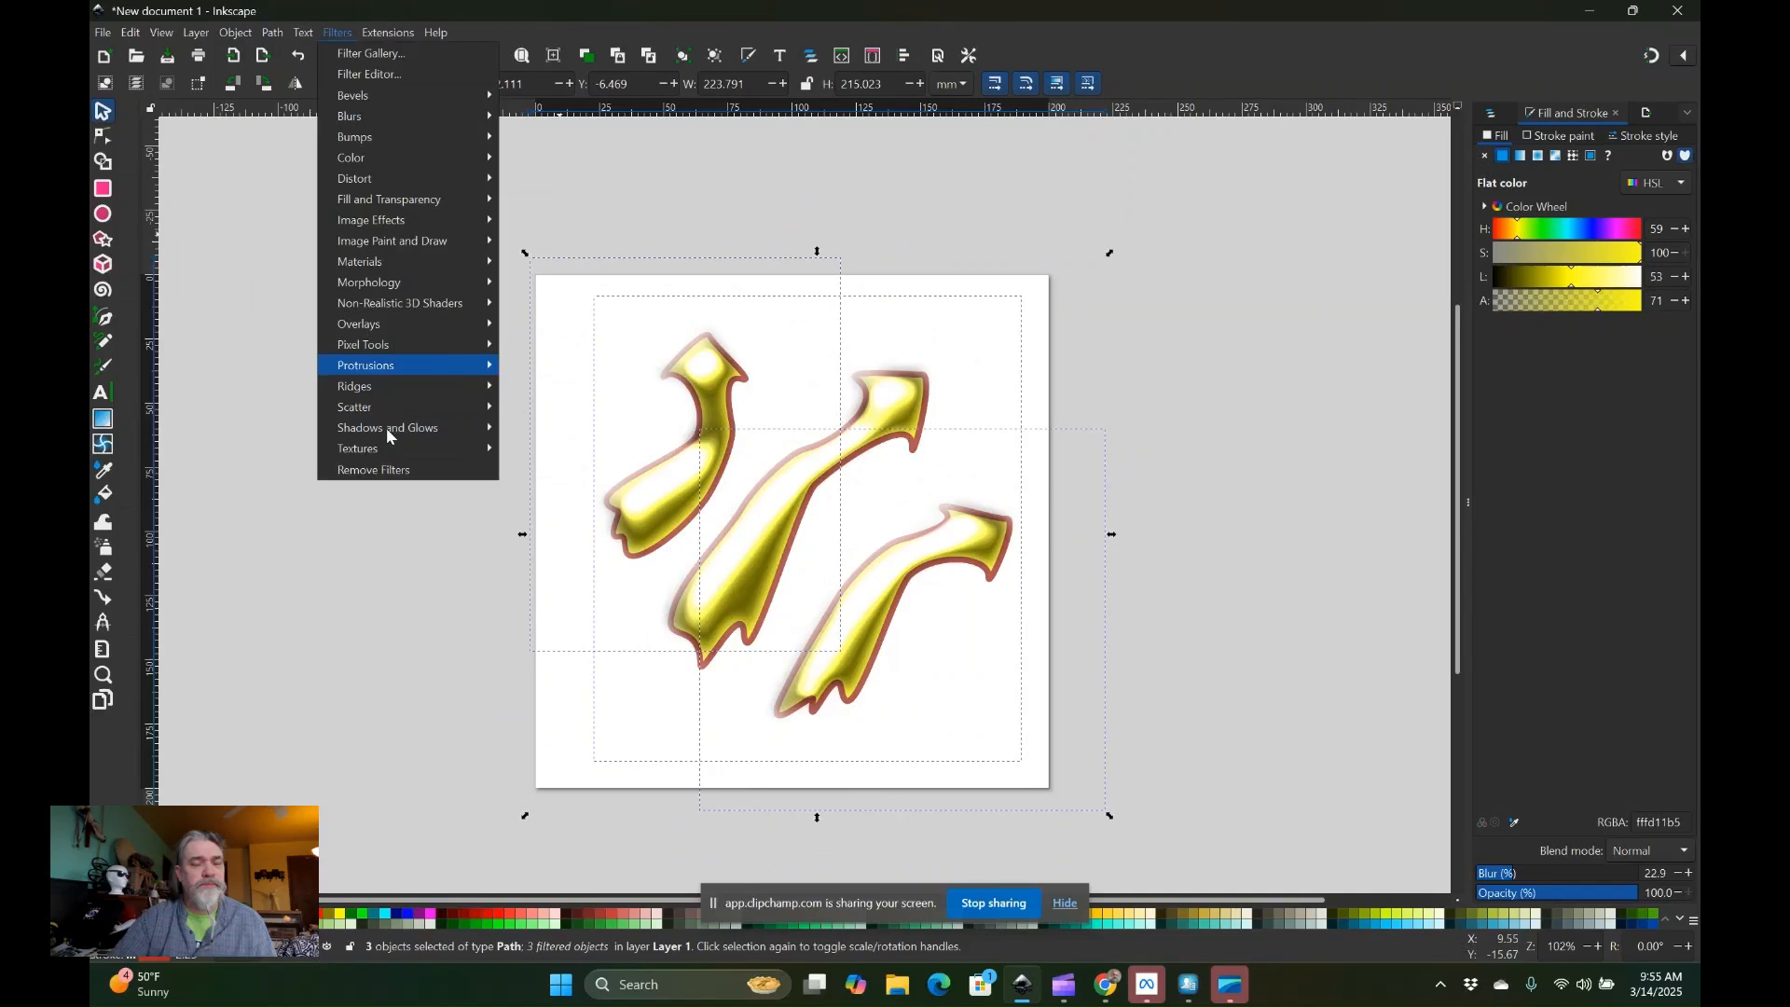
left_click(317, 67)
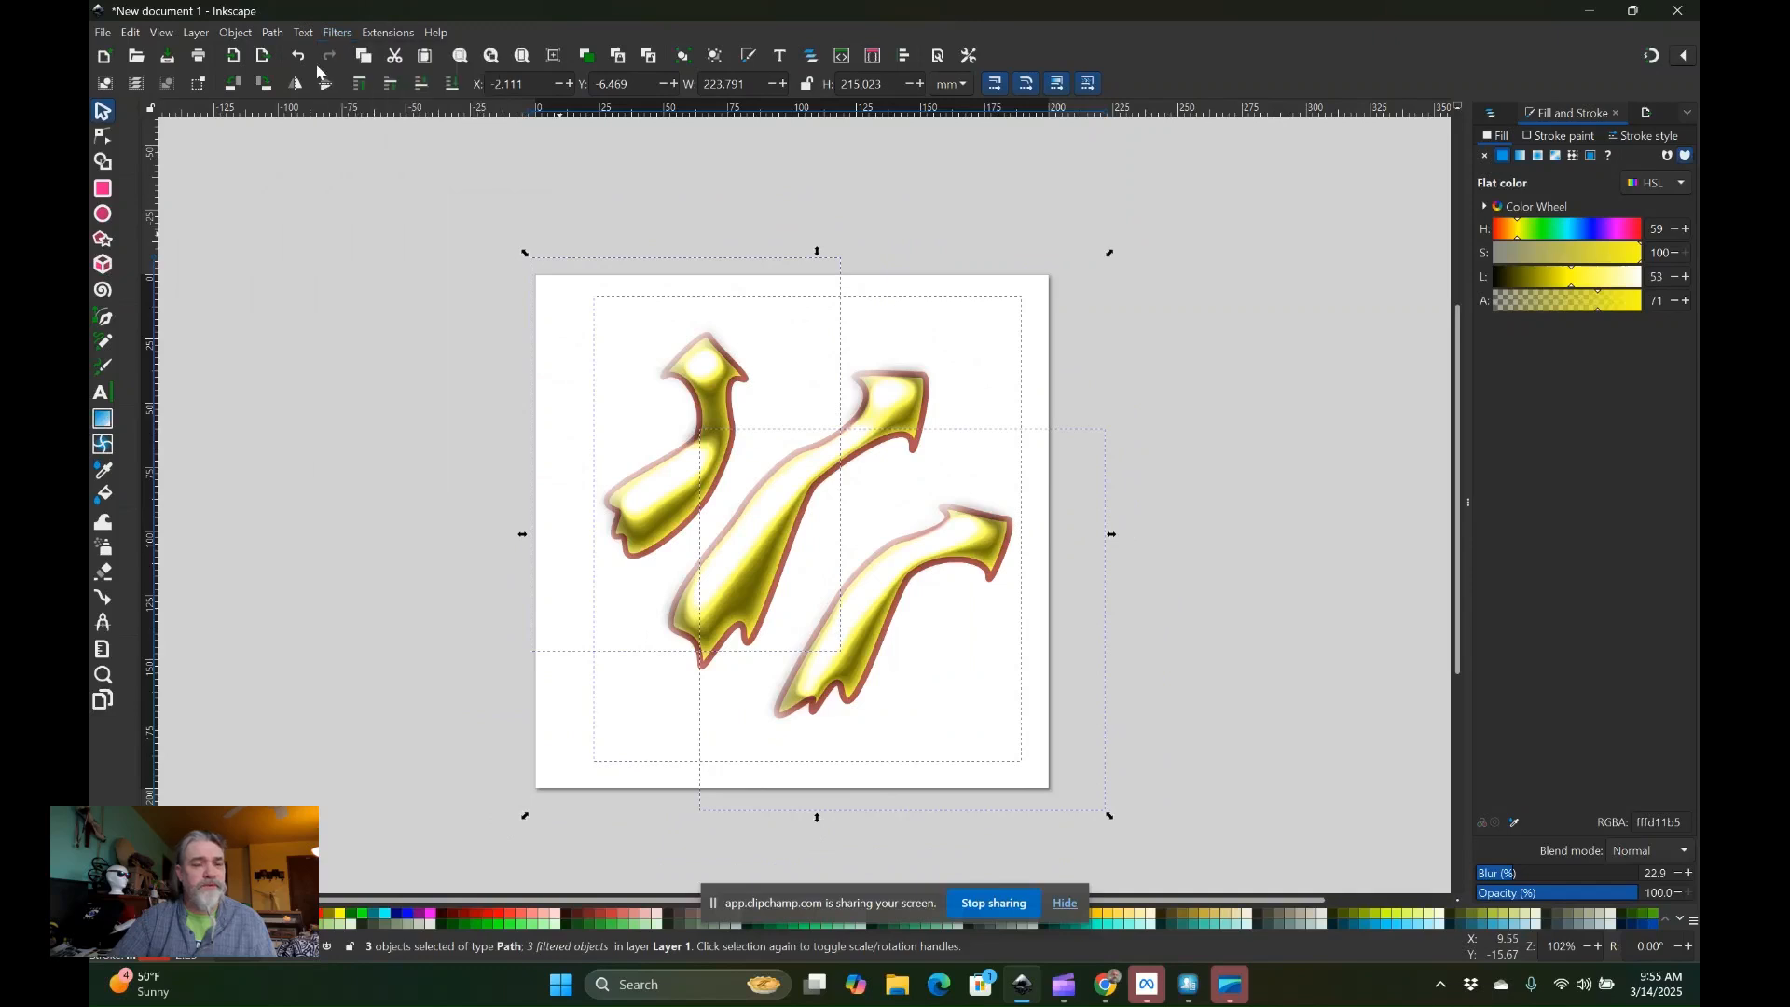
Apply the flame protrusion filter to the three golden shapes.
left_click(338, 33)
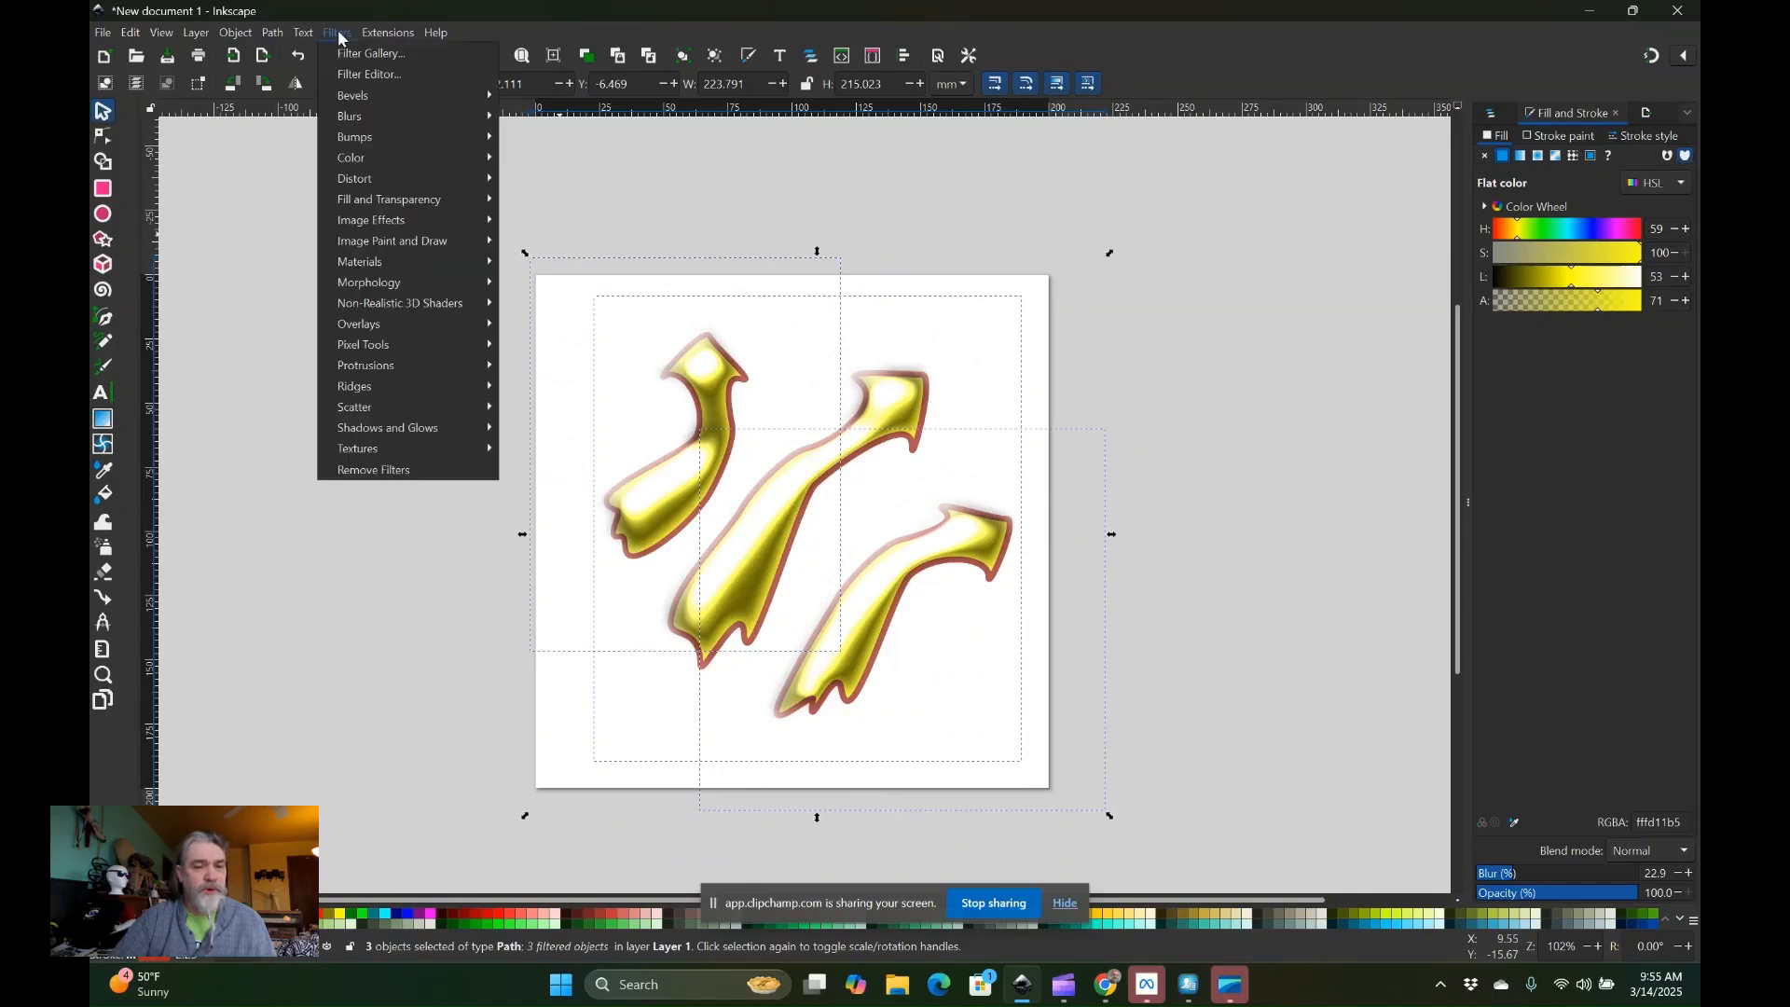
mouse_move(380, 373)
left_click(527, 408)
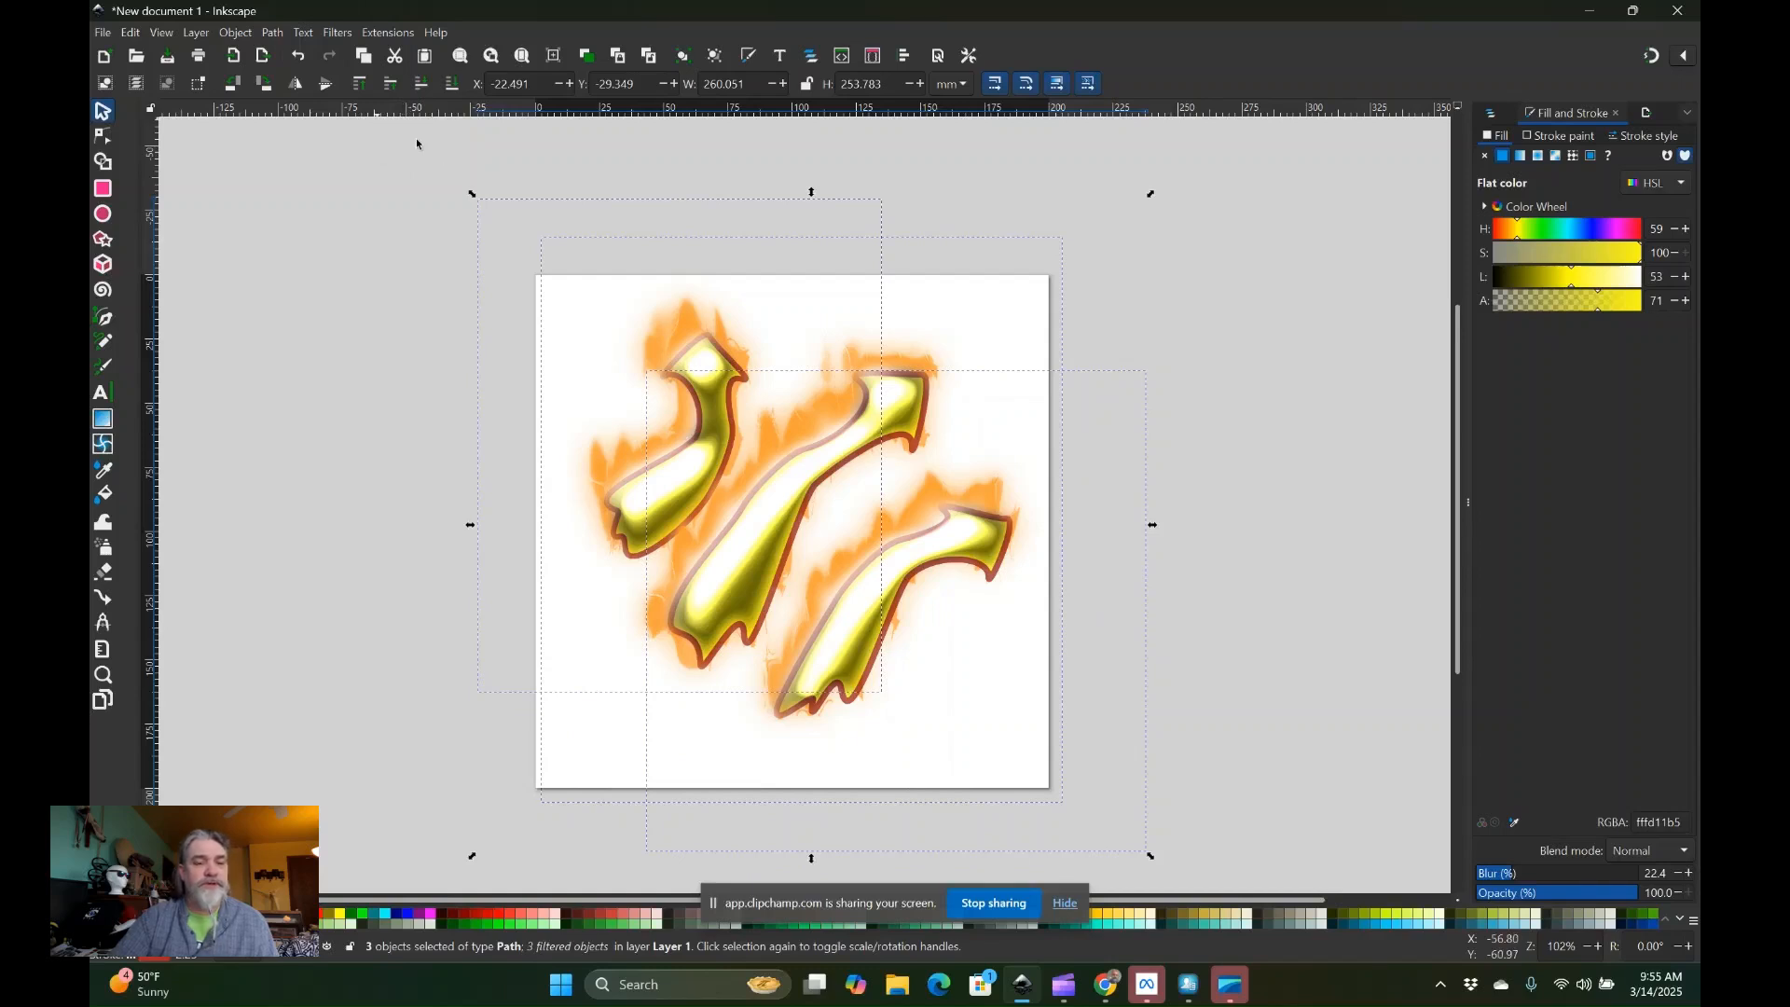
Apply the Drop Shadow filter with live preview and the Outer shadow type to the three flaming golden shapes.
left_click(338, 34)
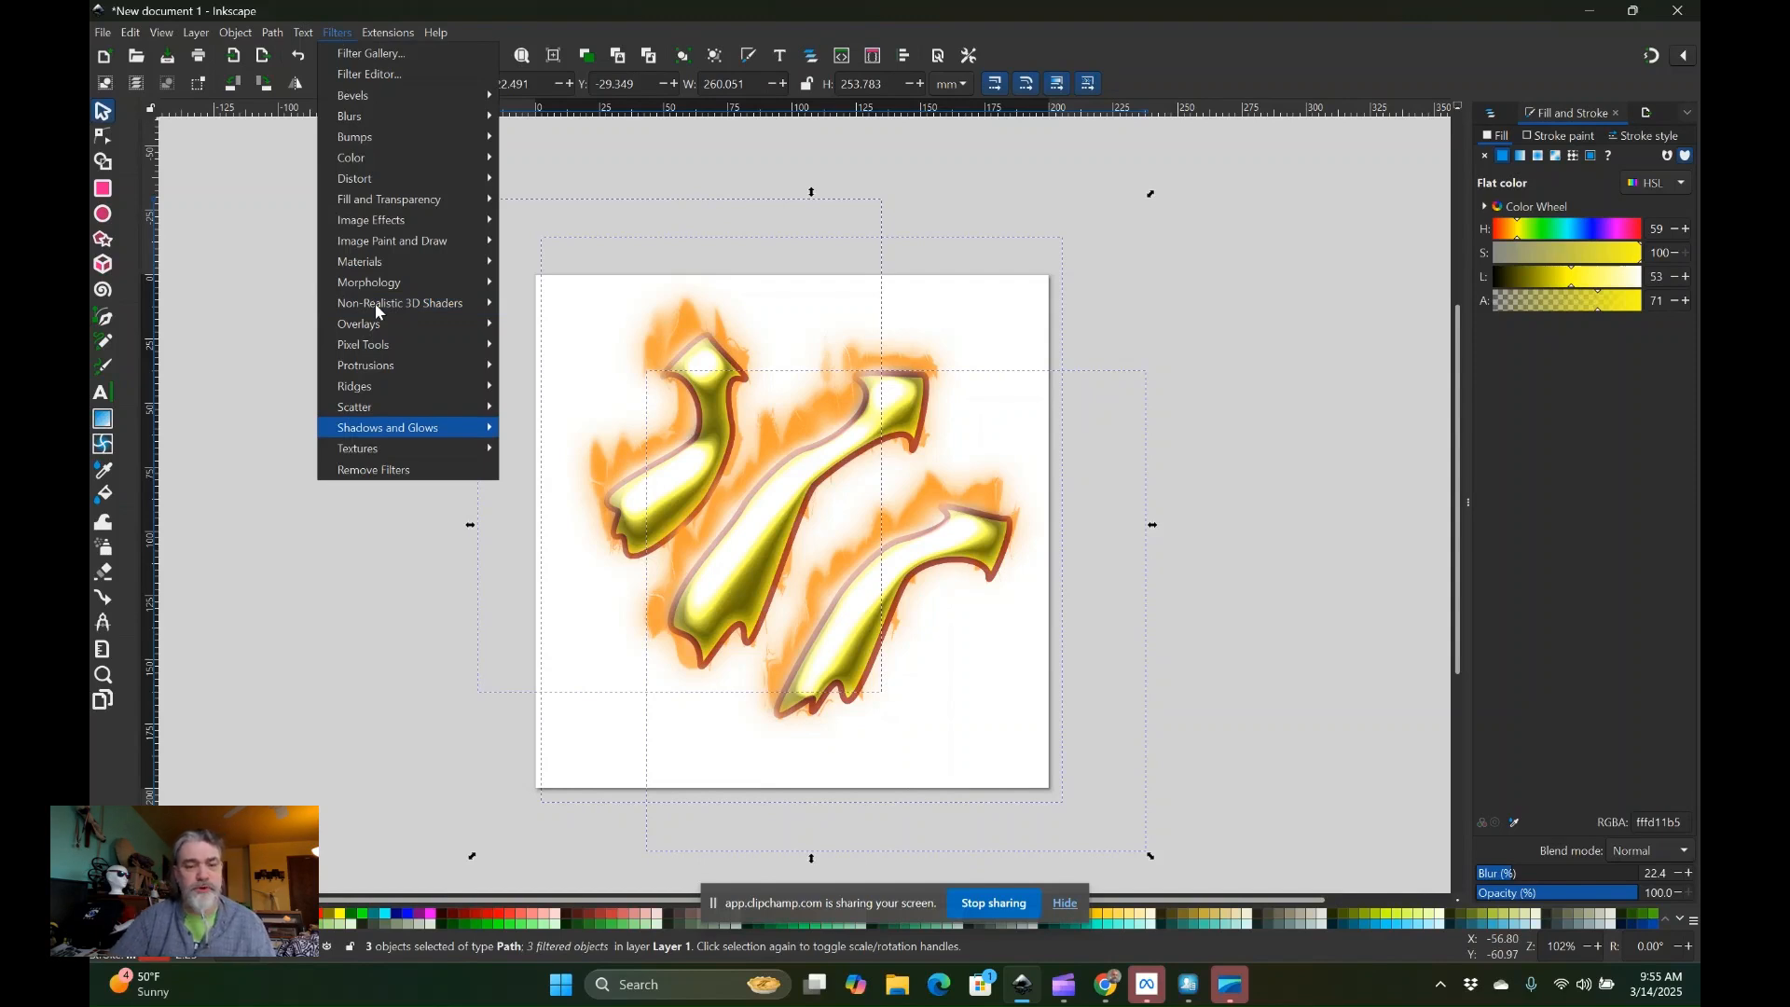
left_click(405, 429)
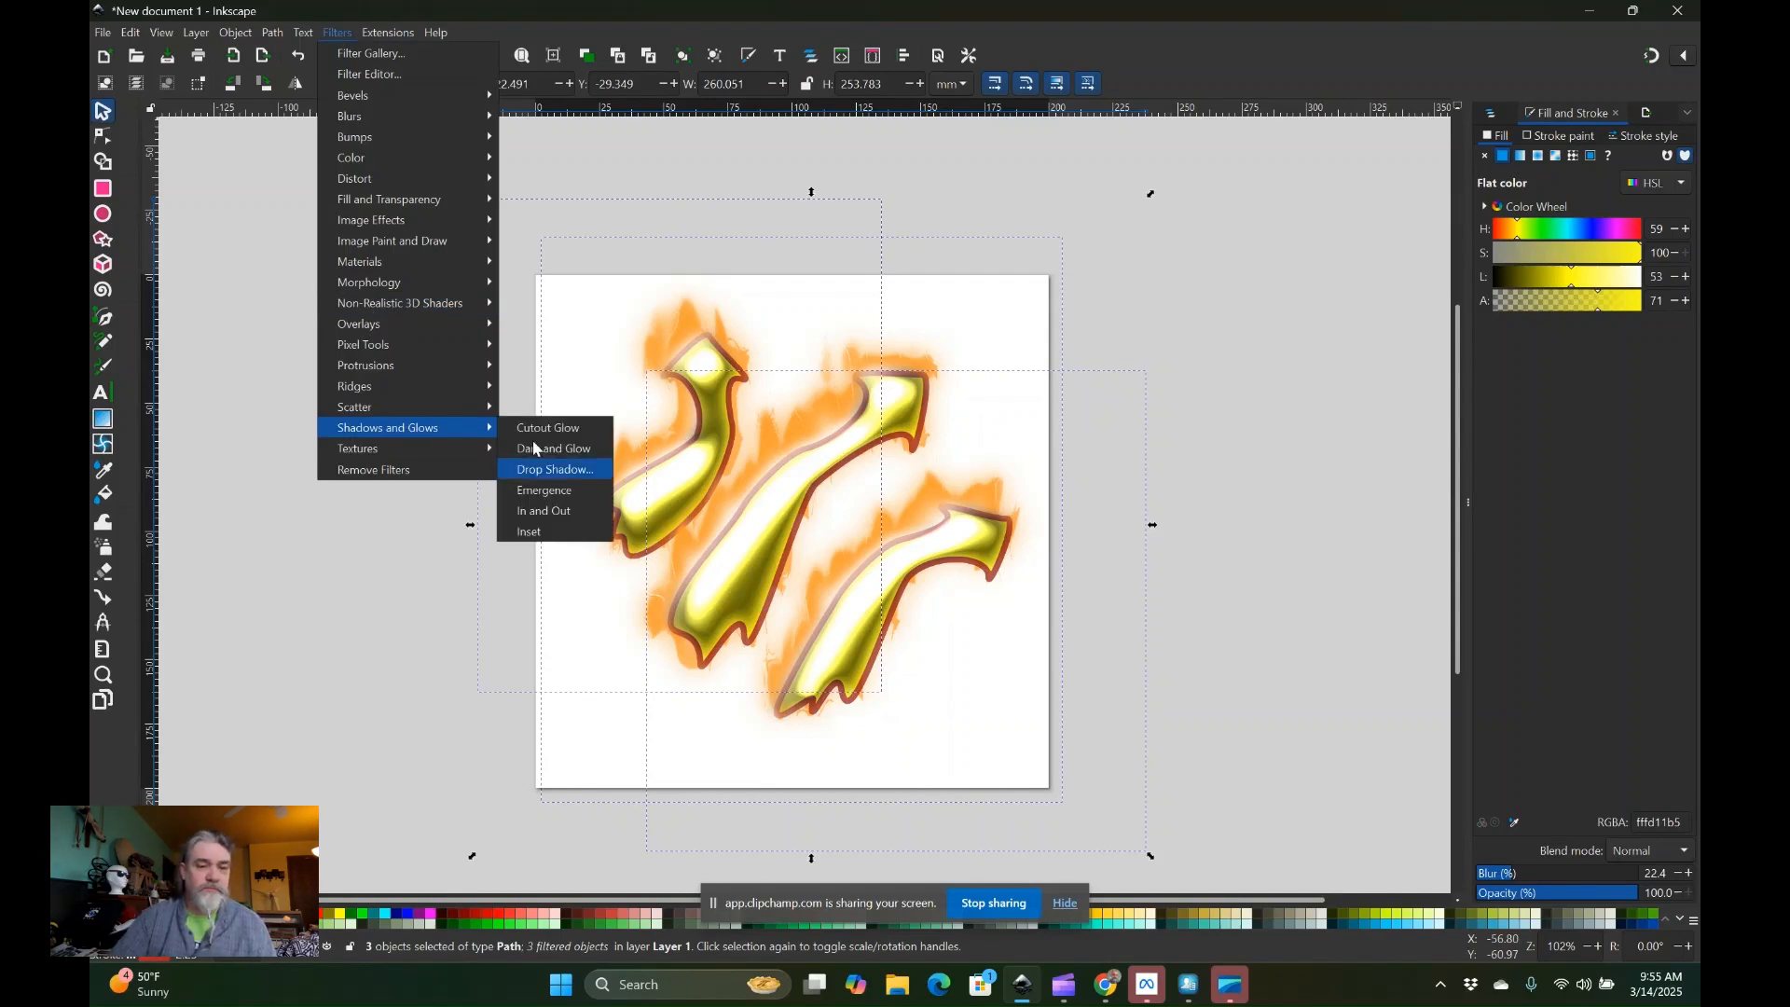
left_click(550, 470)
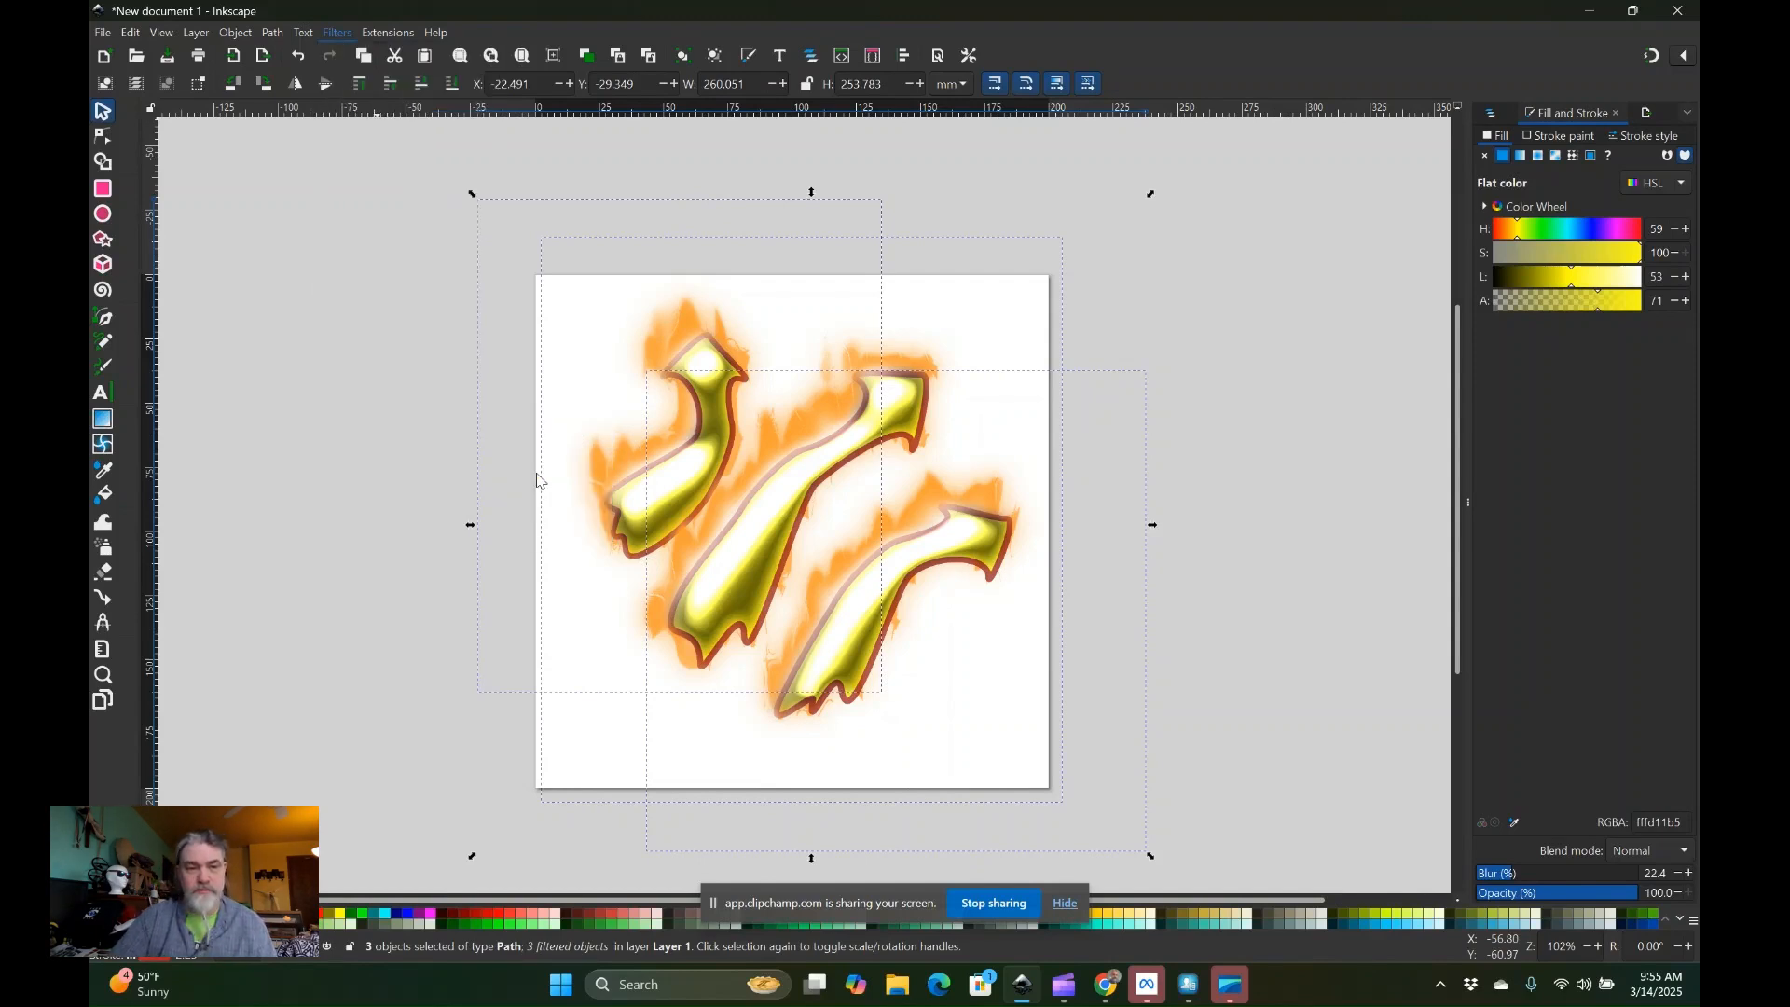
left_click(127, 314)
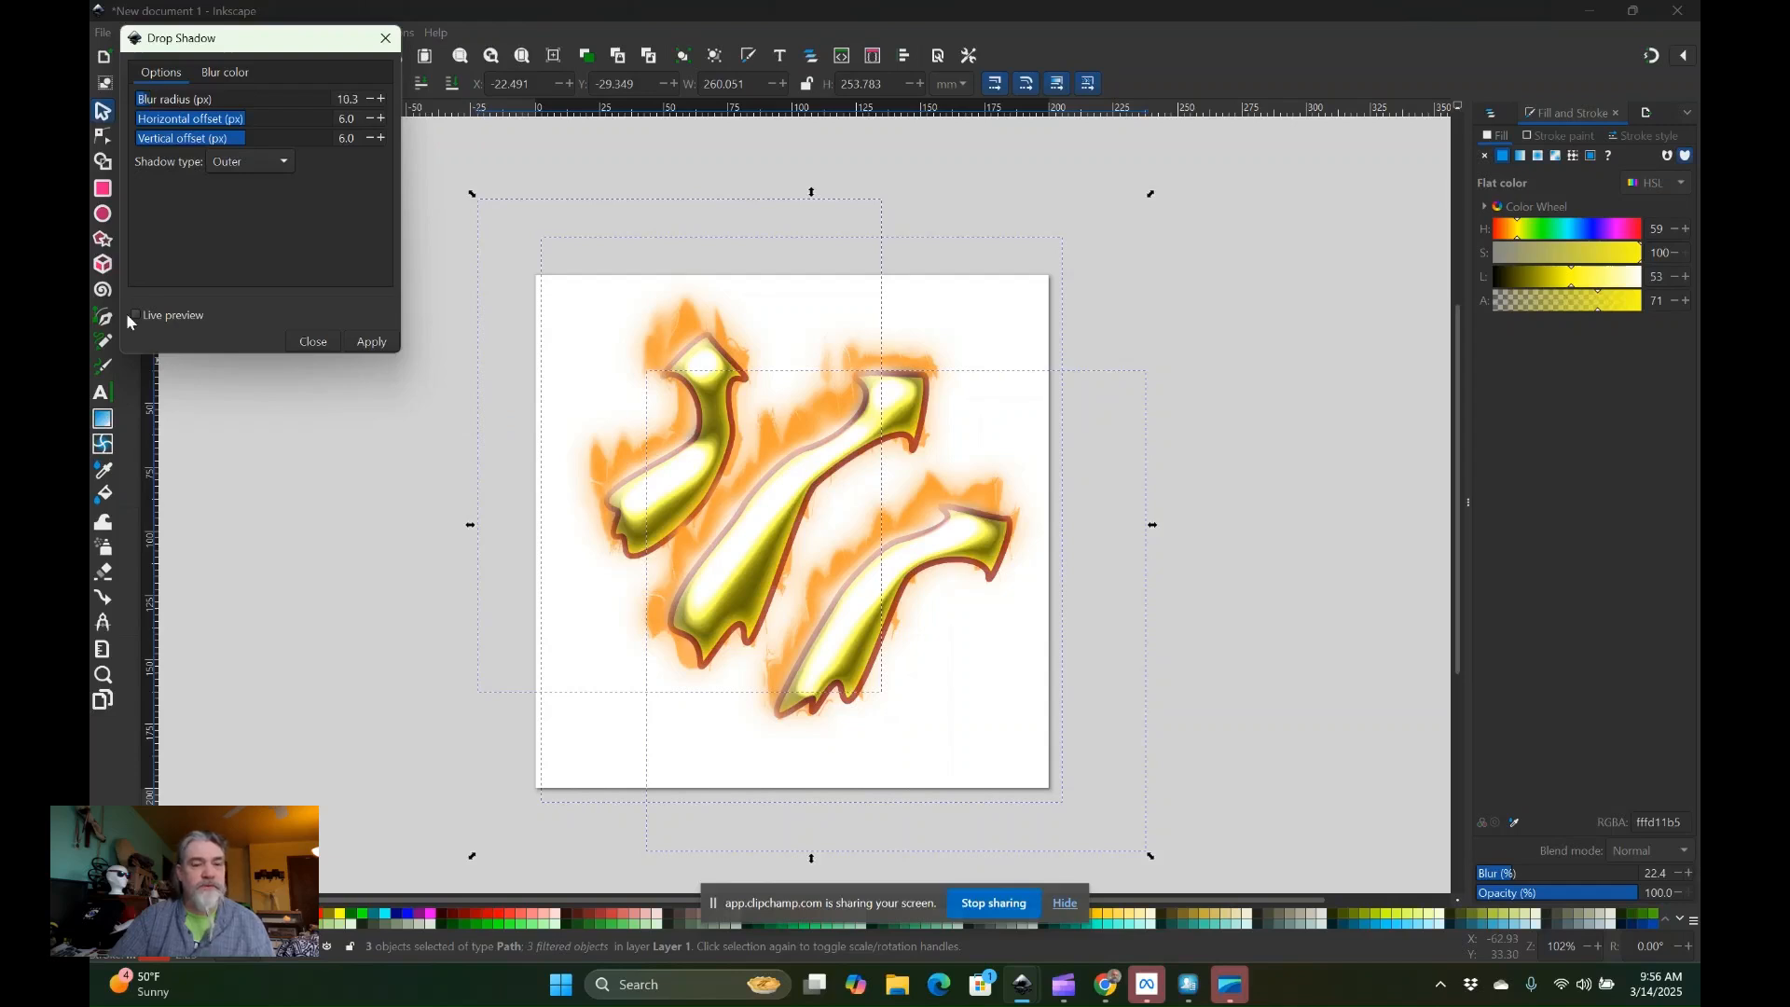
left_click(282, 163)
left_click(282, 159)
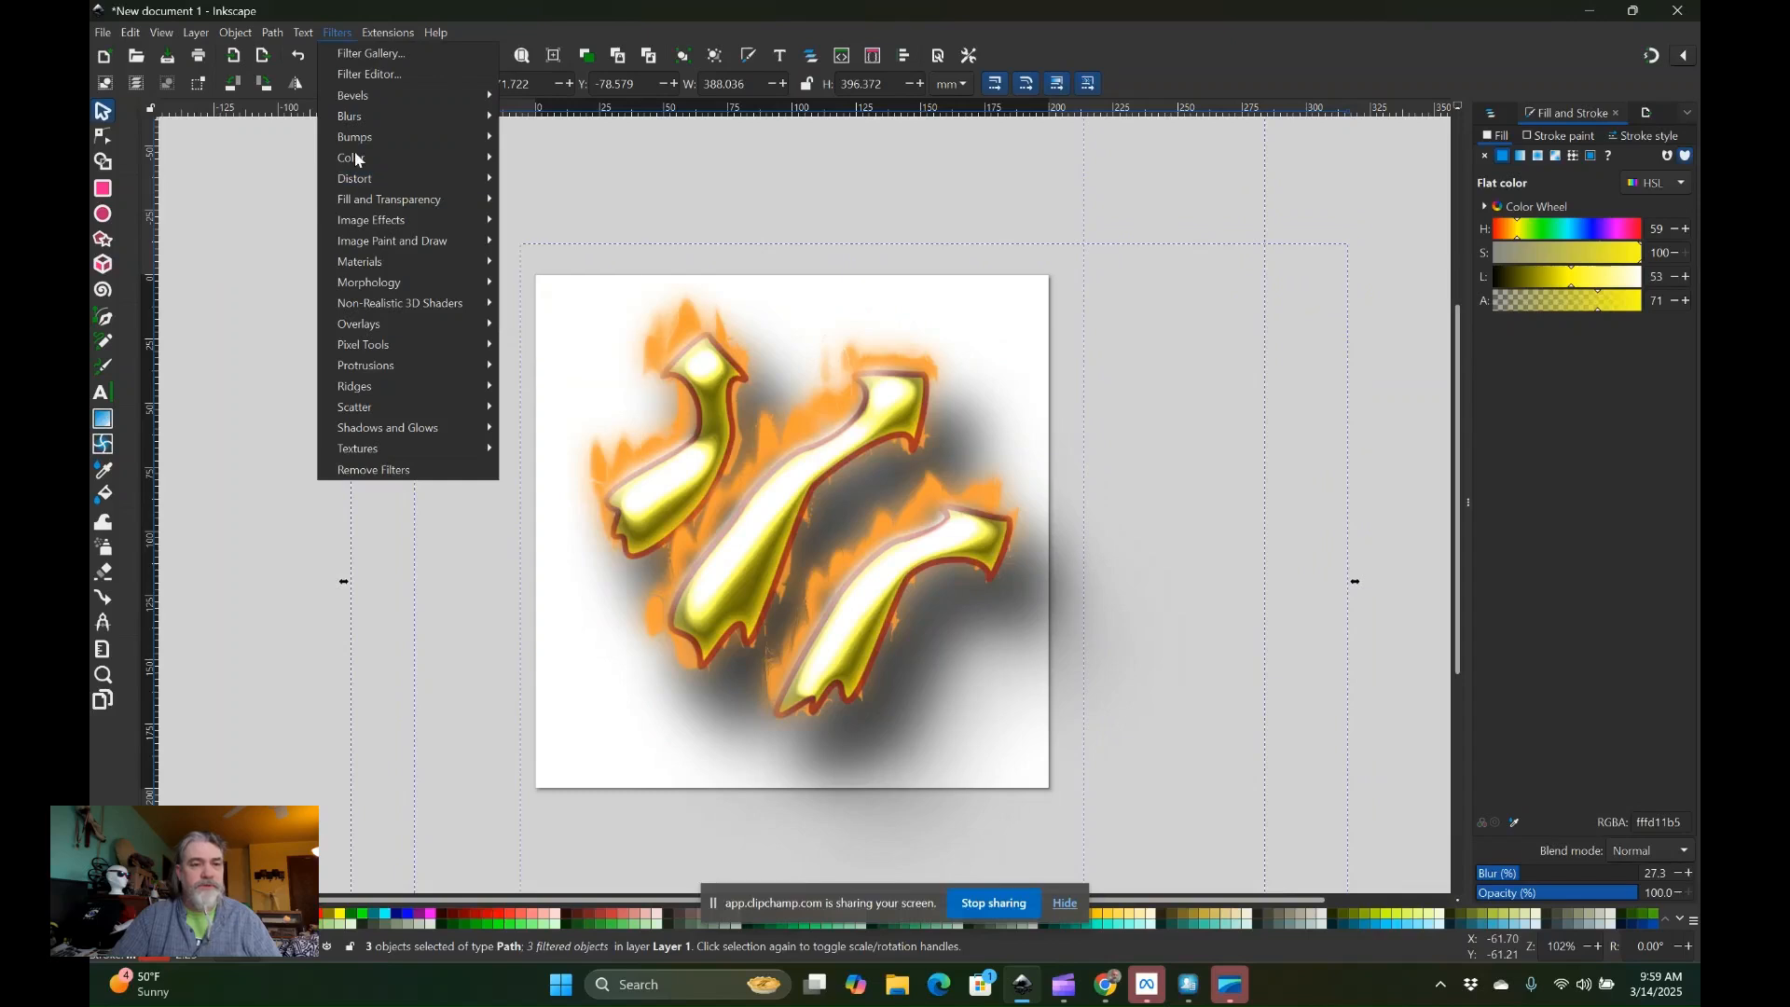
Apply the Rough and Dilate distort filter to the three shapes.
left_click(355, 155)
left_click(336, 33)
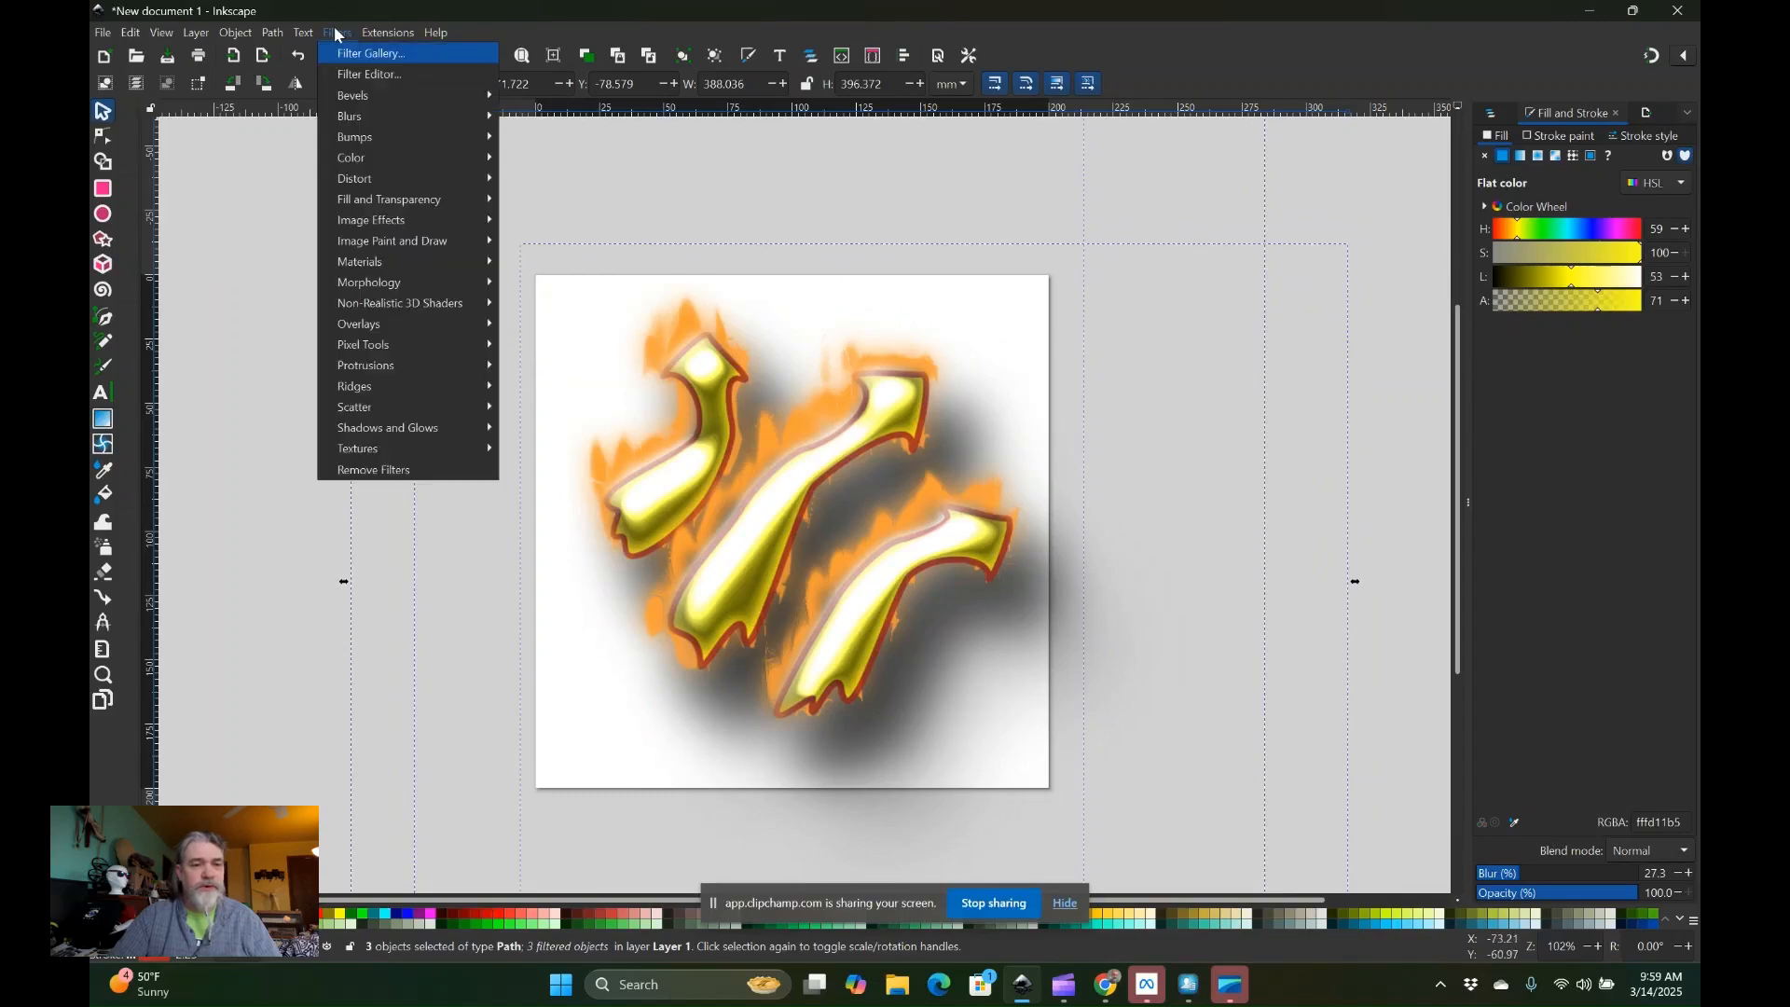
mouse_move(354, 182)
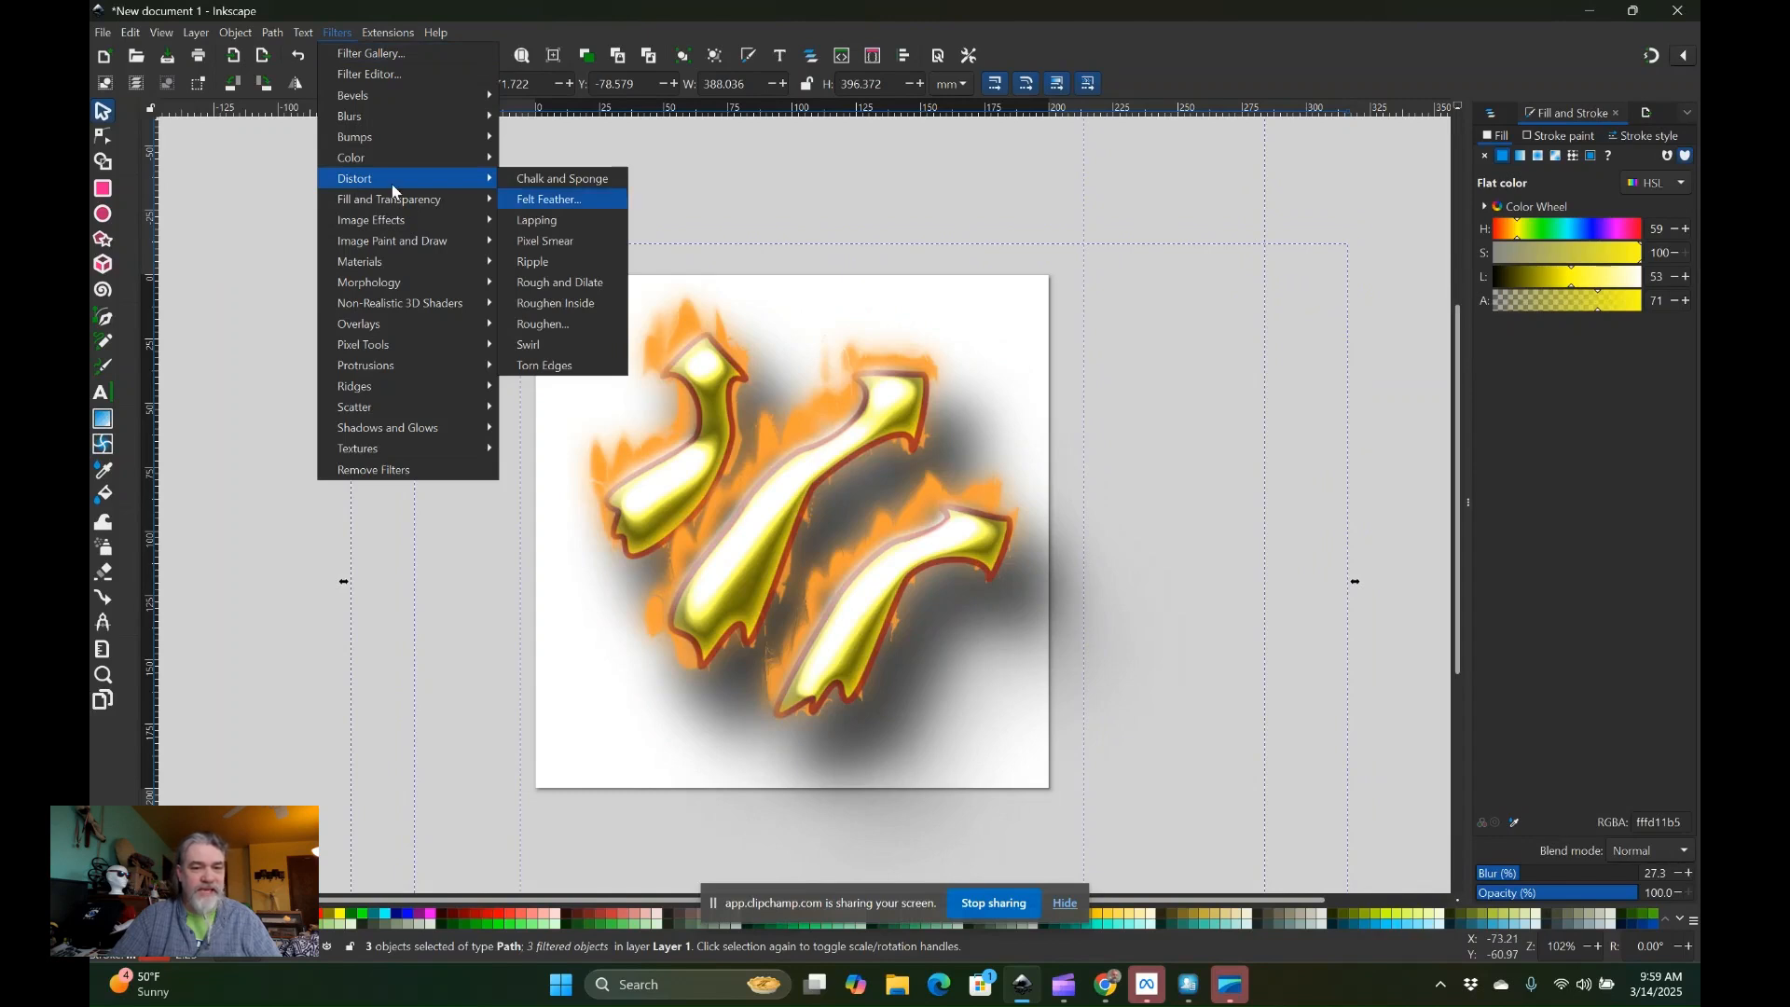
left_click(538, 288)
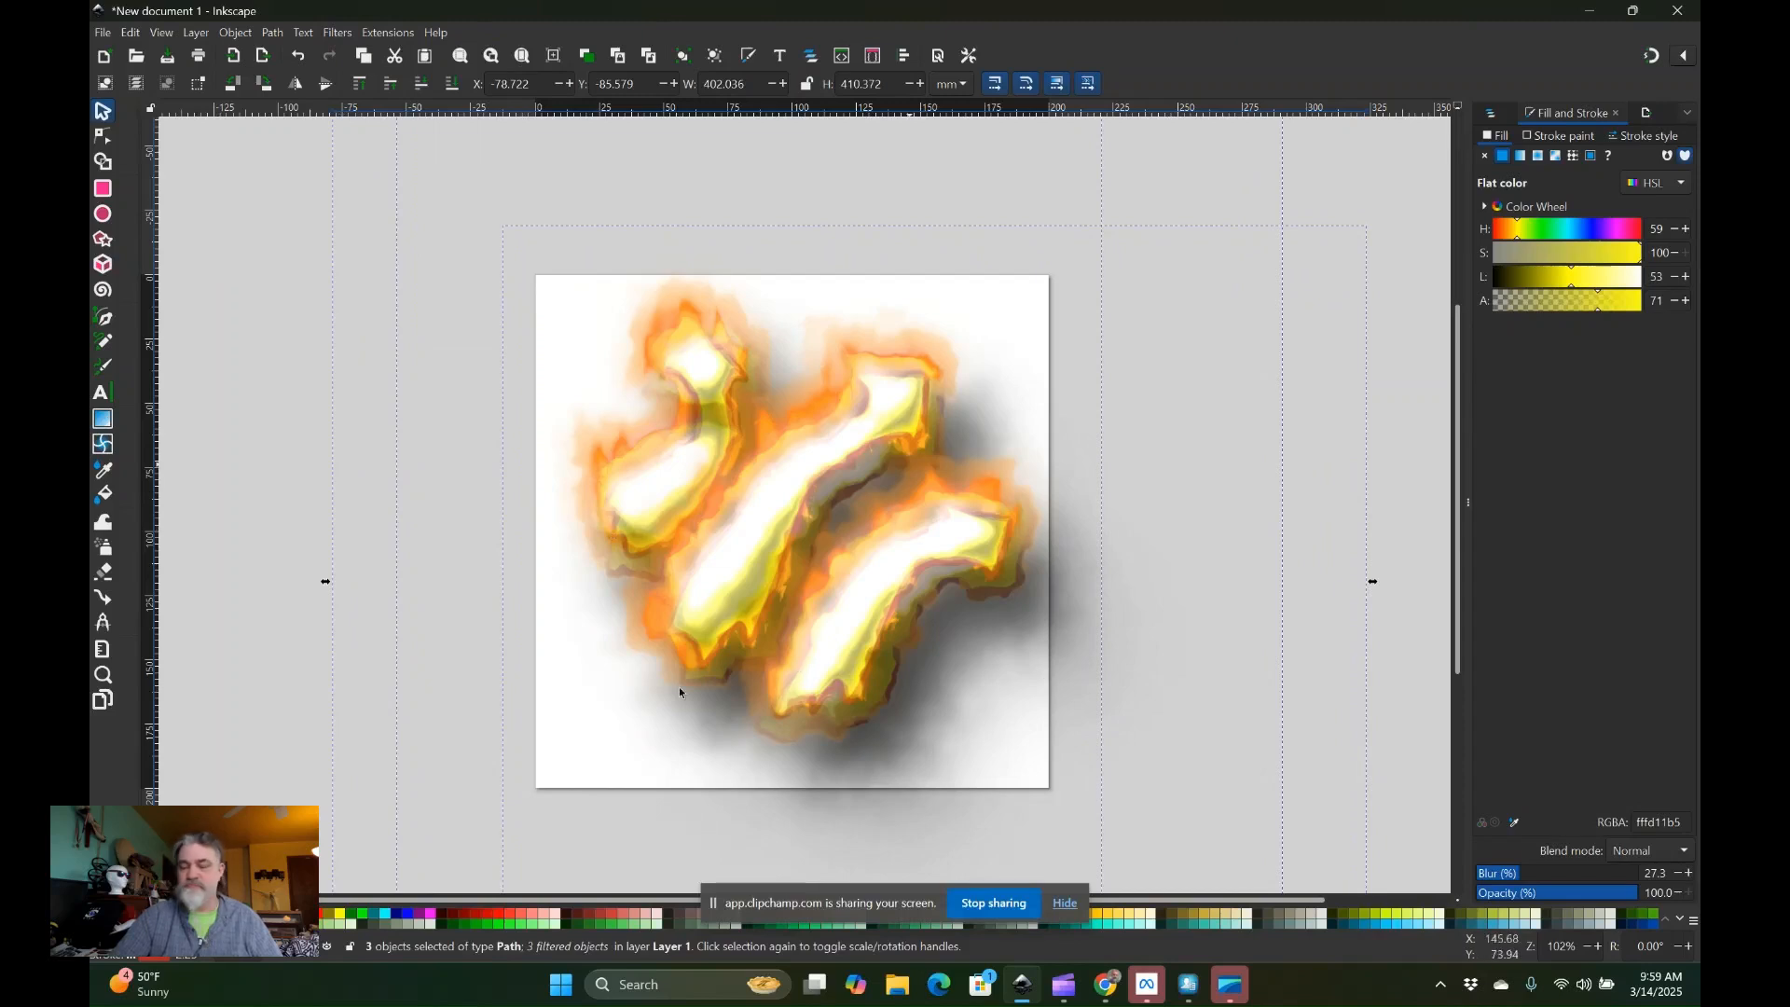
Save the drawing as MagicMissiles.svg in the Symbols folder, and select everything and open the export settings.
left_click(102, 32)
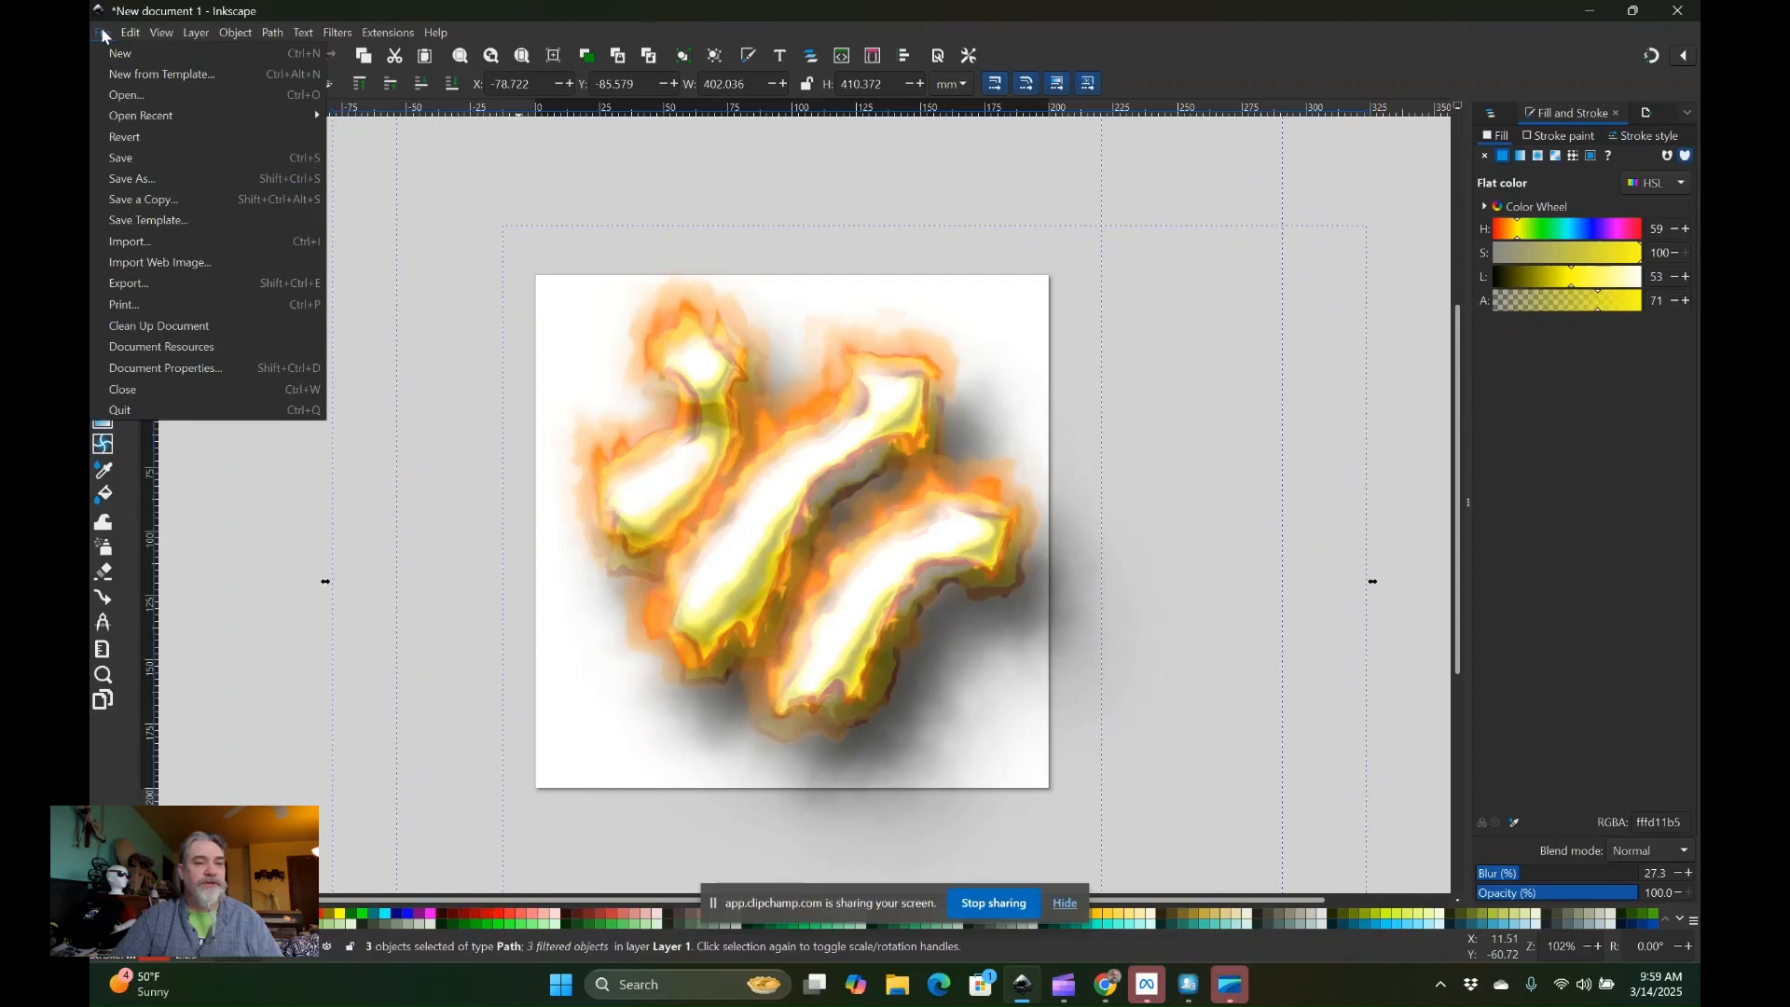
left_click(126, 95)
double_click(466, 295)
key("ctrl+s")
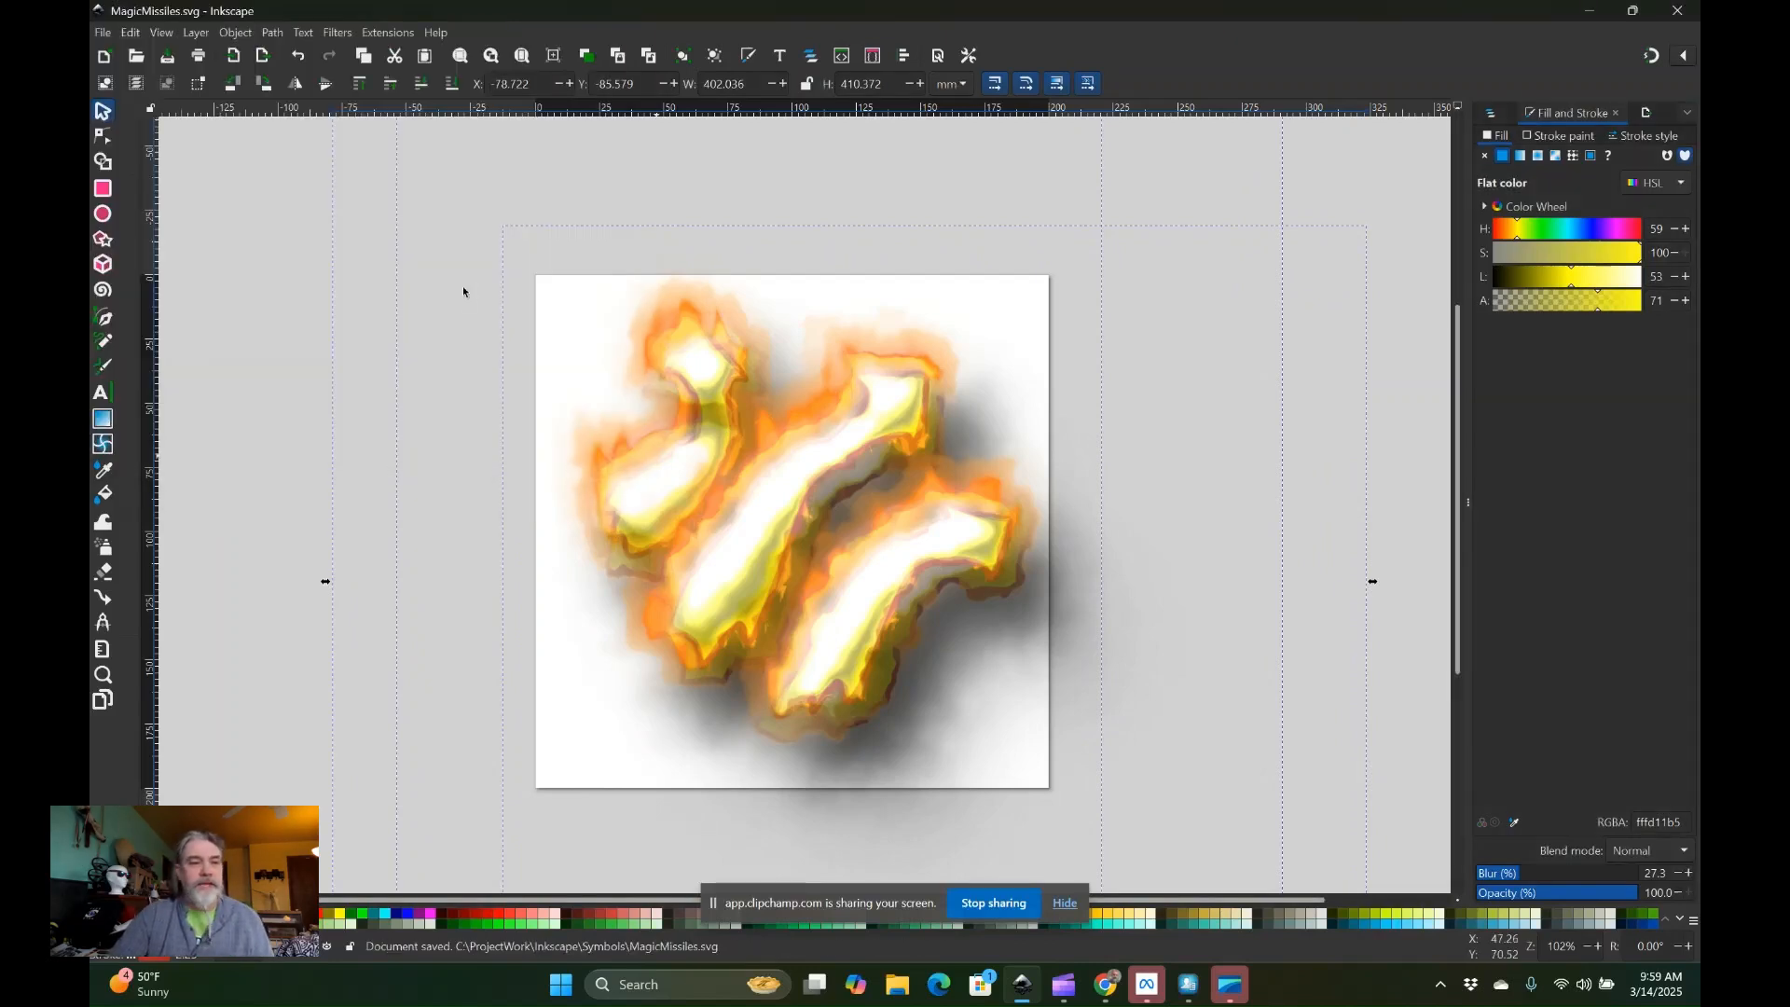
key("ctrl+a")
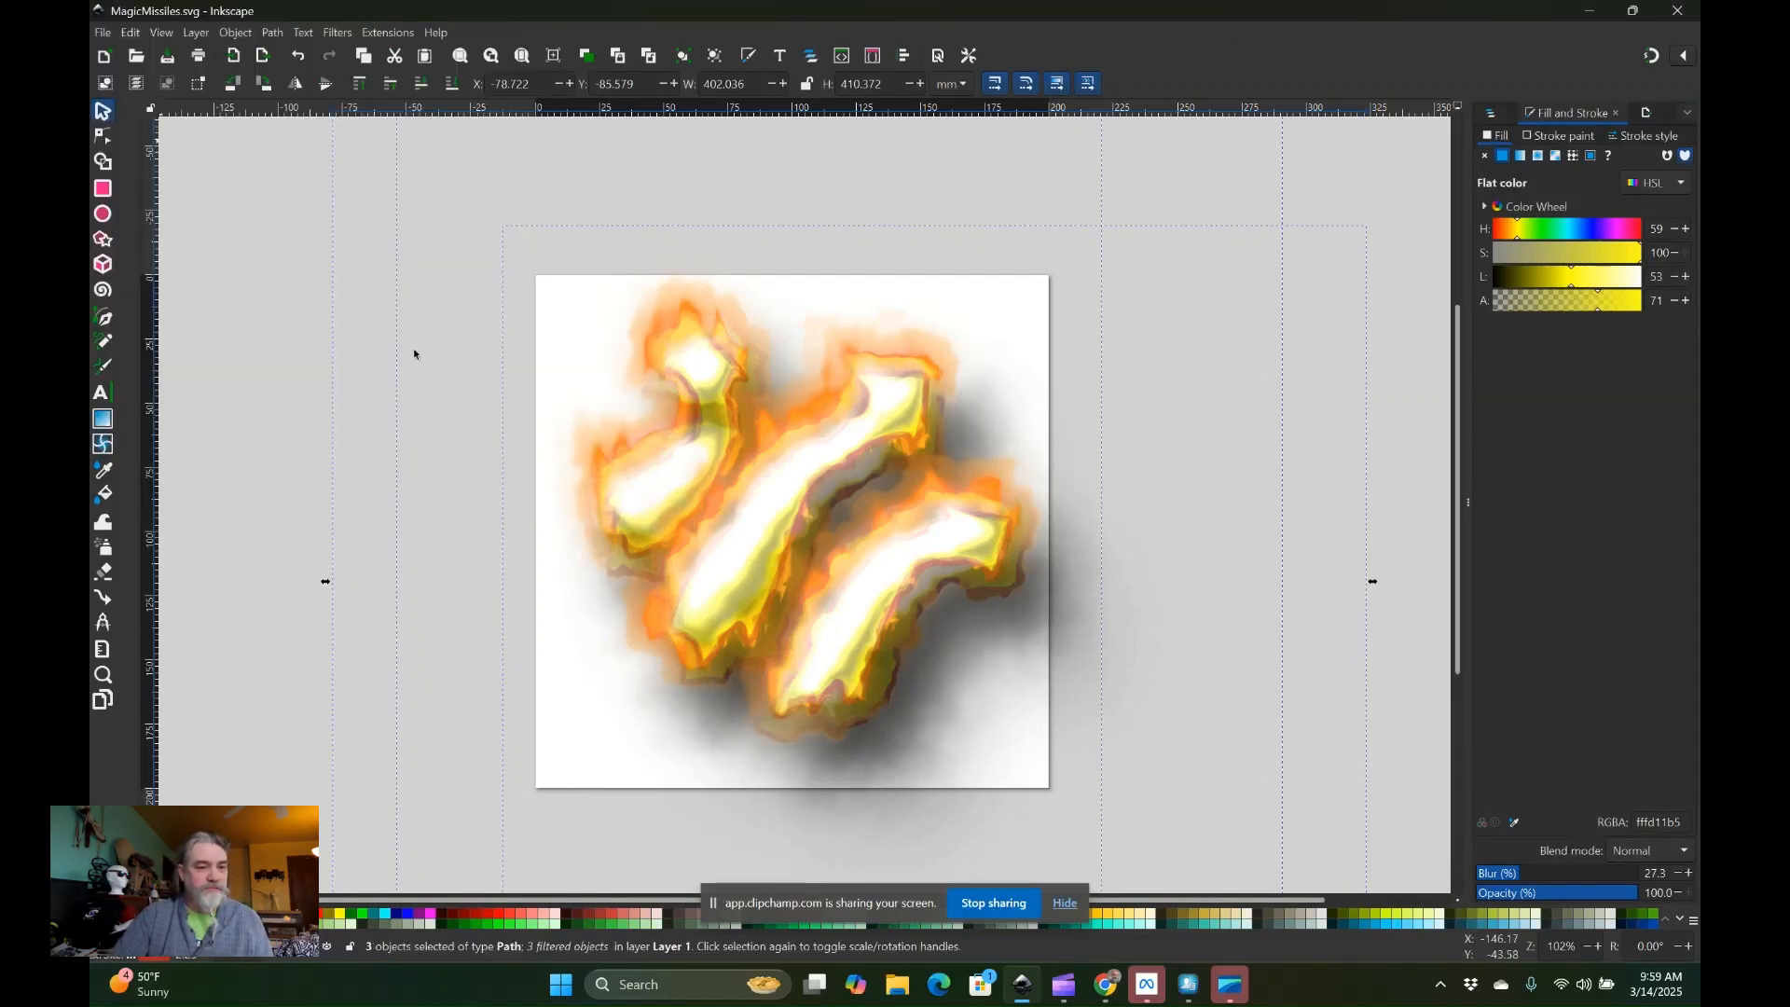
key("ctrl+shift+e")
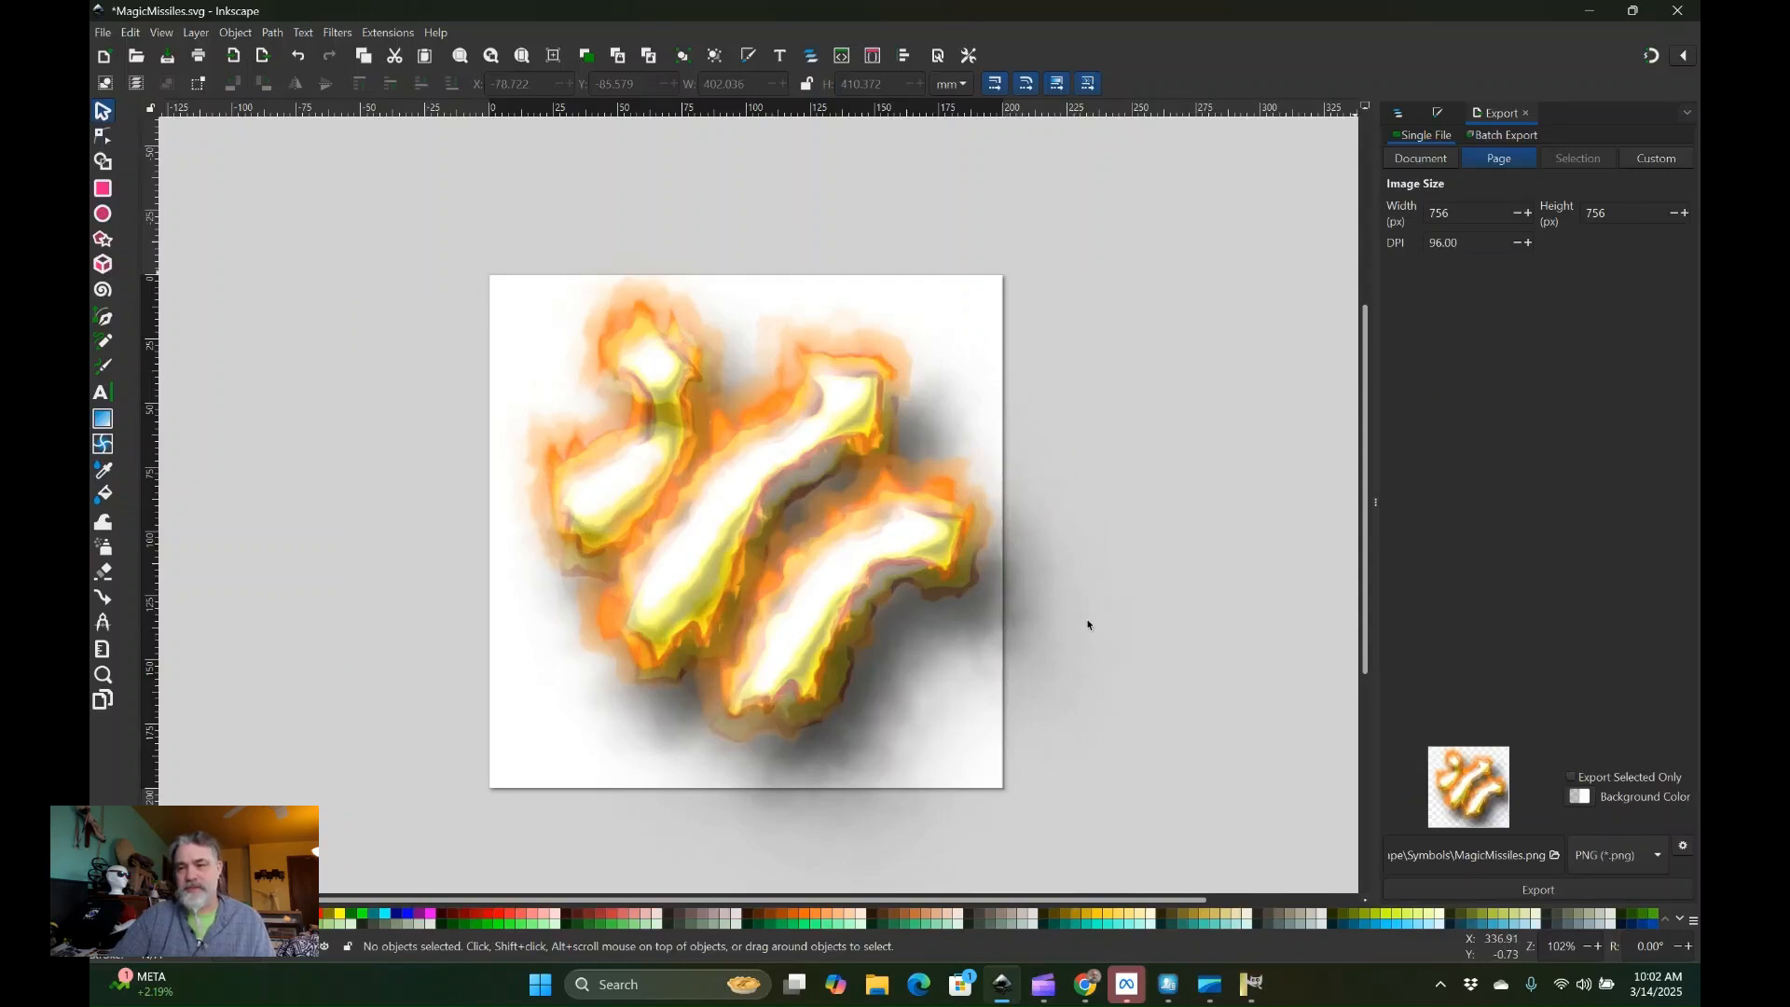
Switch to GIMP and open MagicMissiles.svg from the ProjectWork/Inkscape/Symbols folder as a layer, rendered at 709 × 709 px.
left_click(1590, 13)
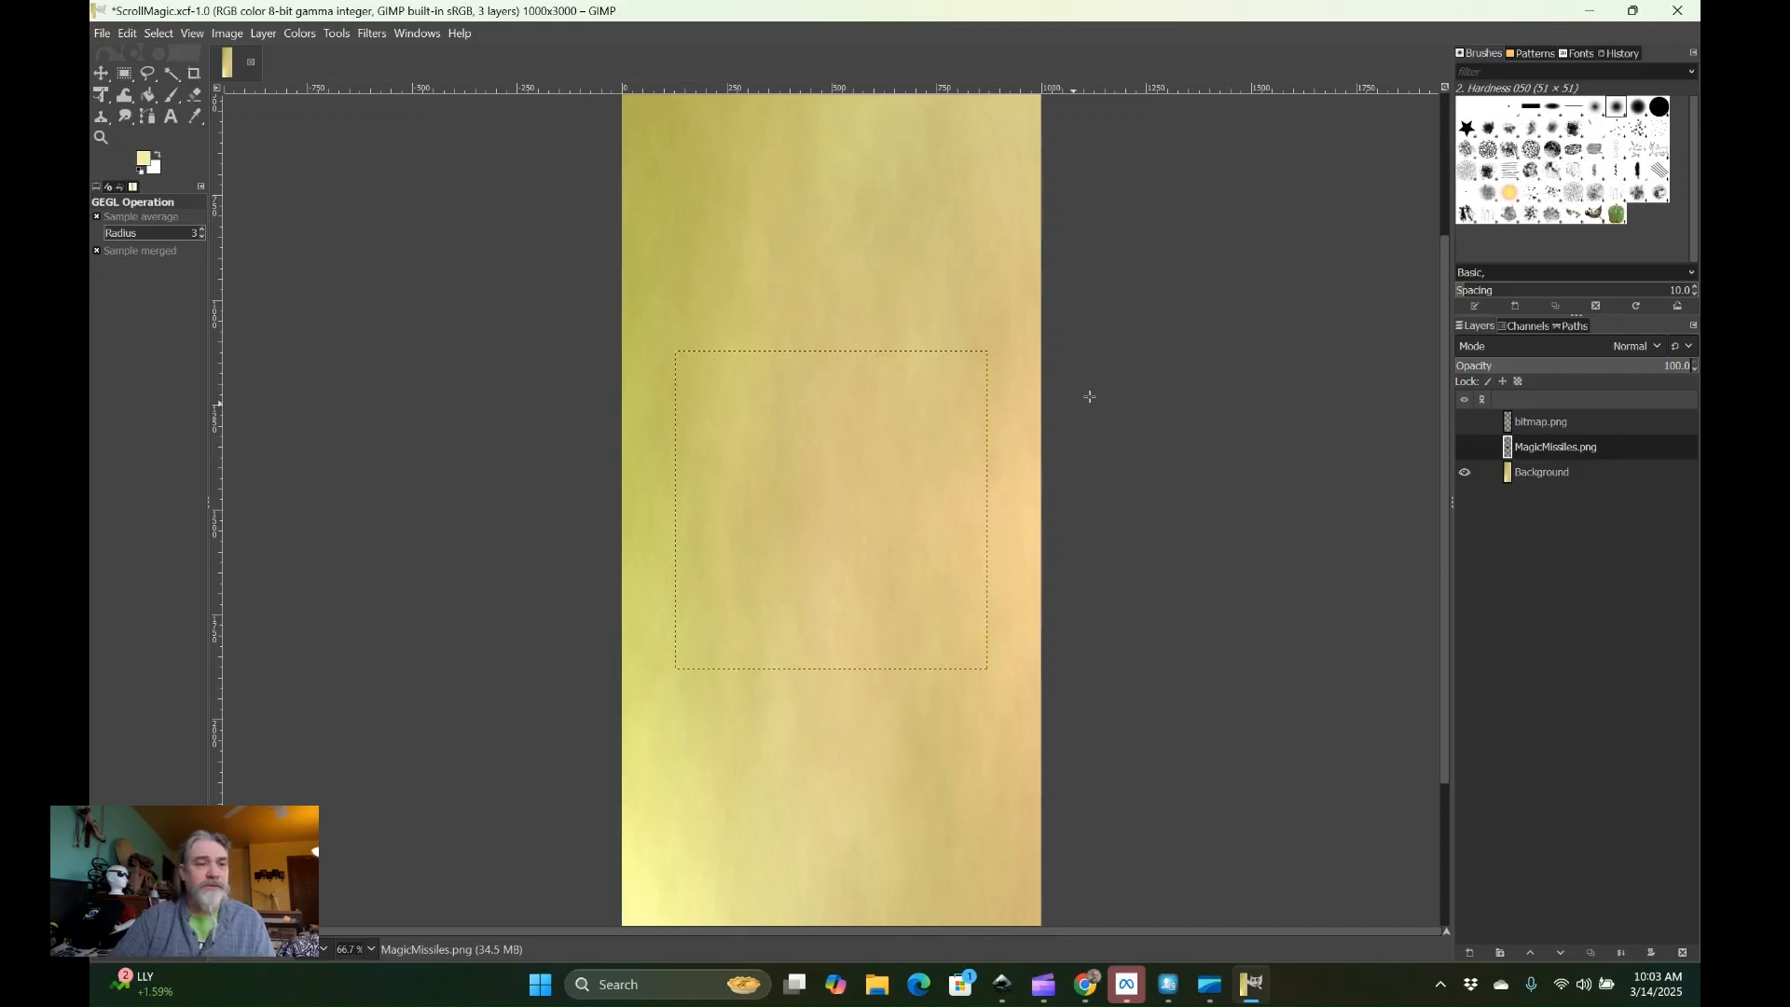
left_click(100, 35)
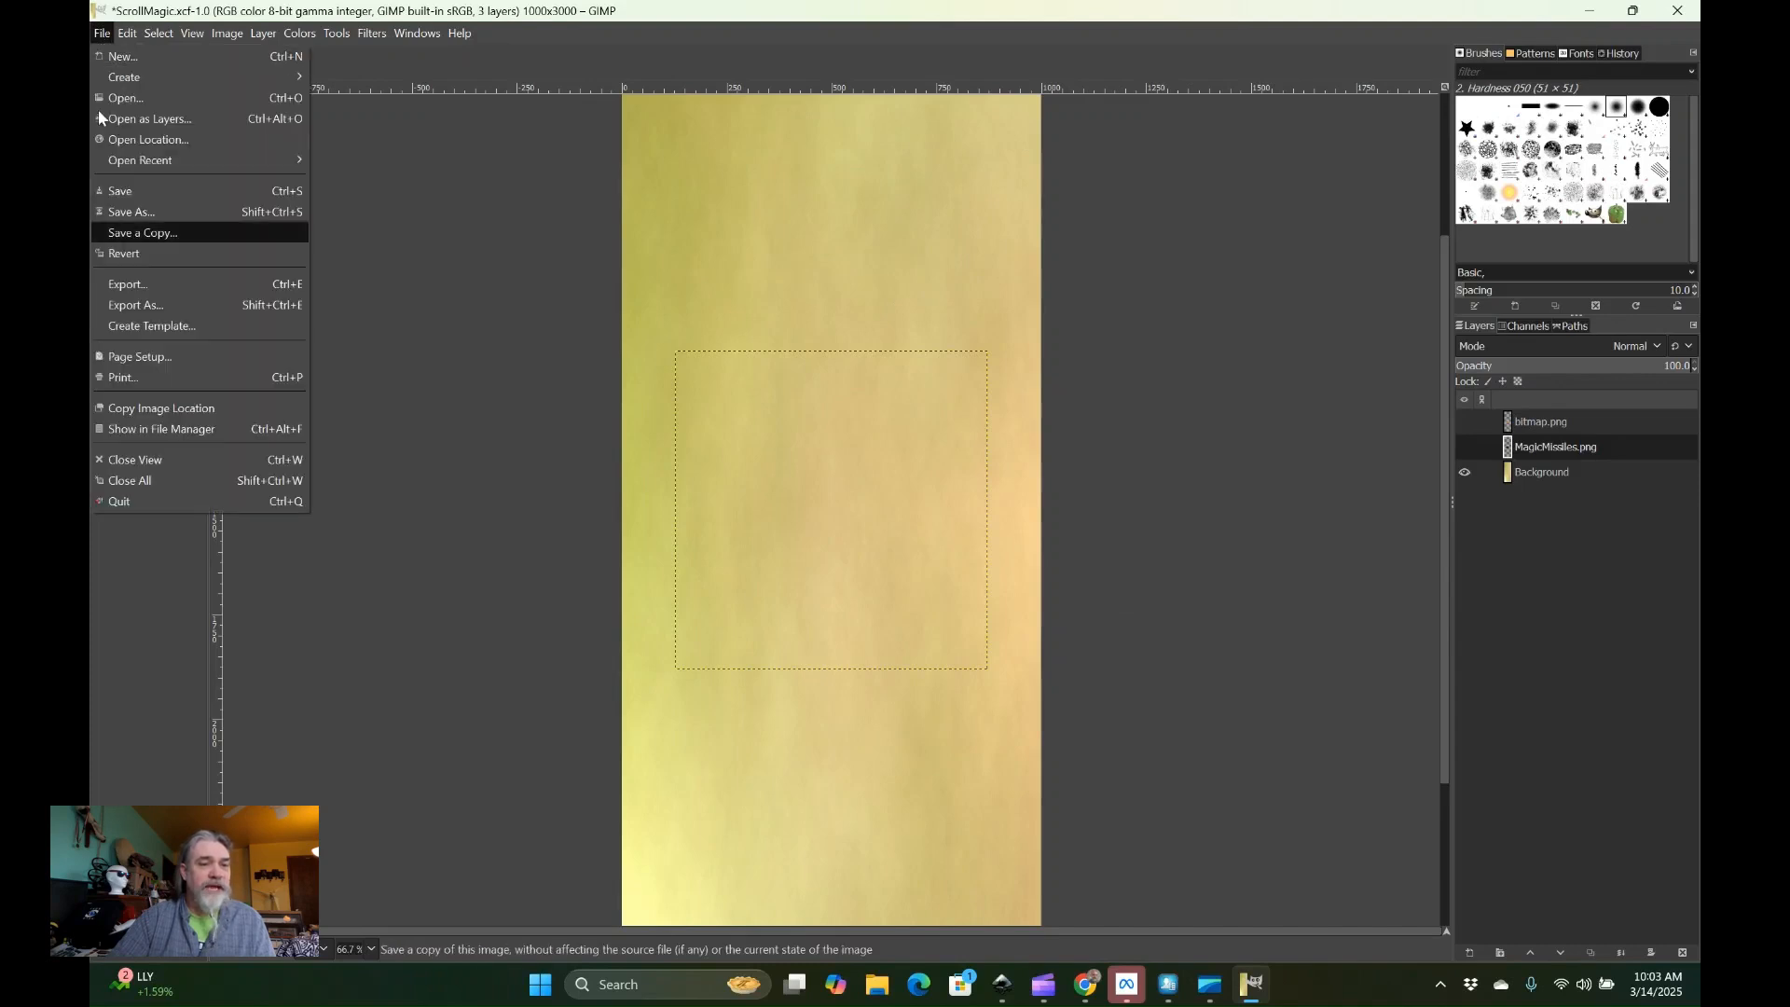
left_click(101, 118)
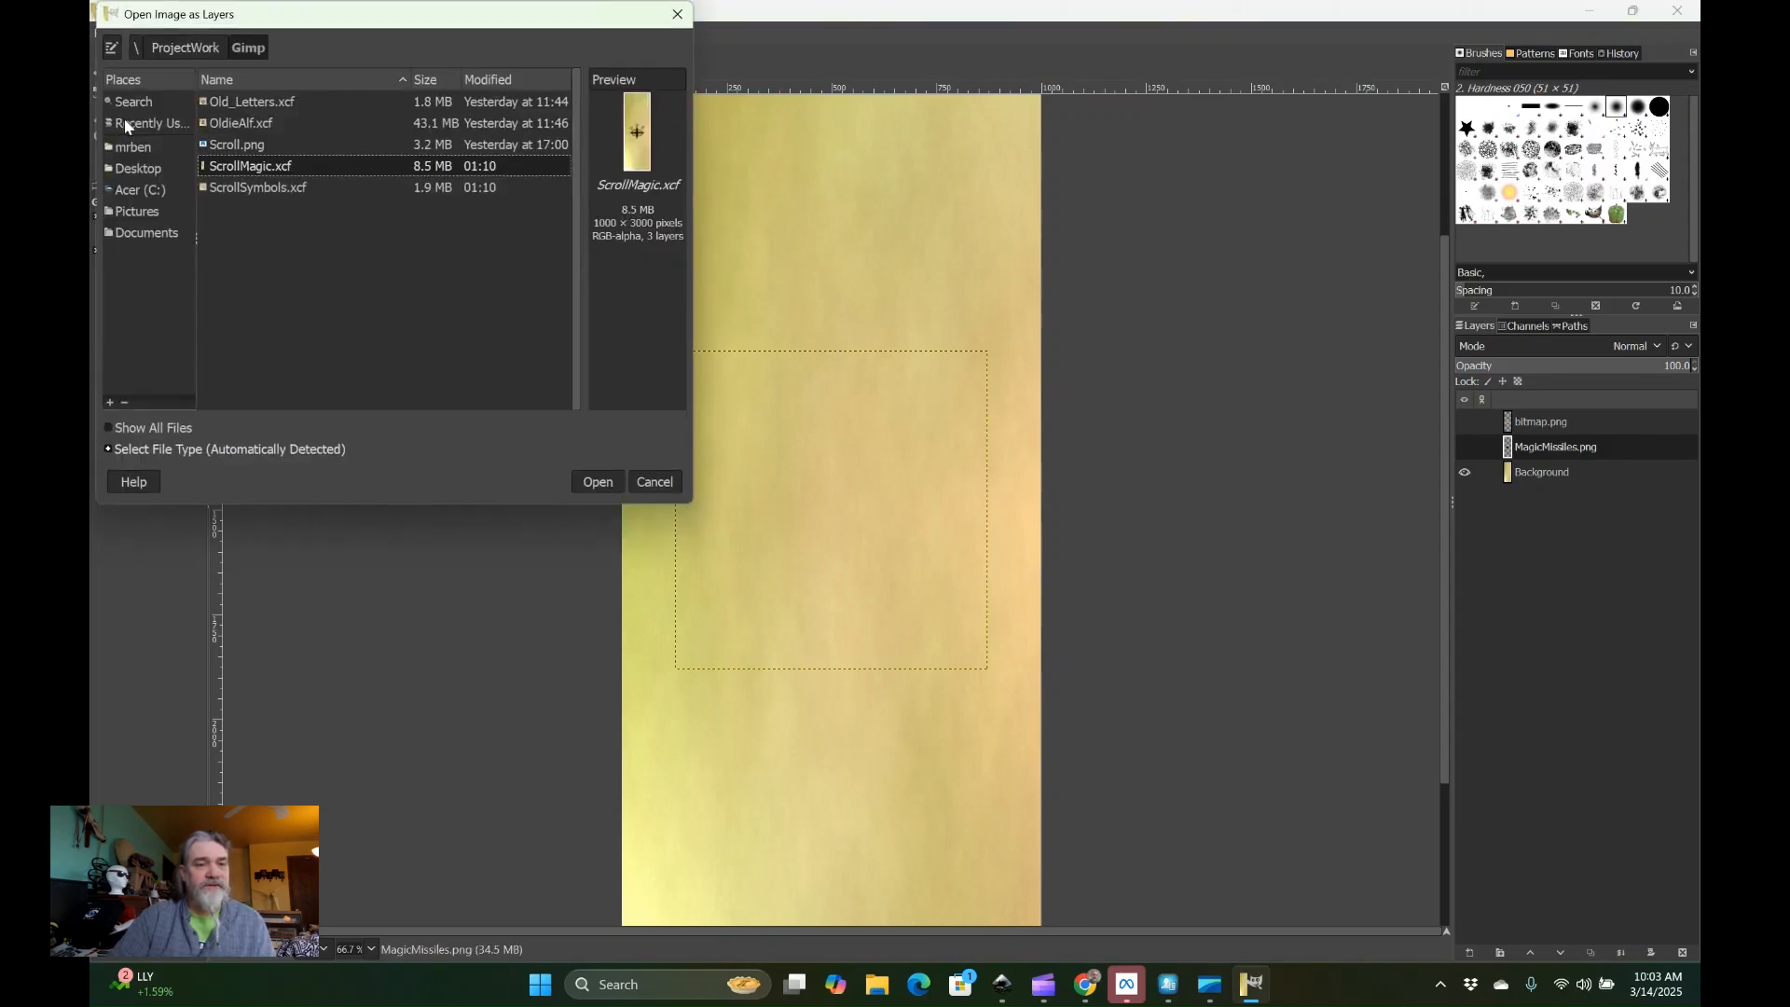
left_click(191, 48)
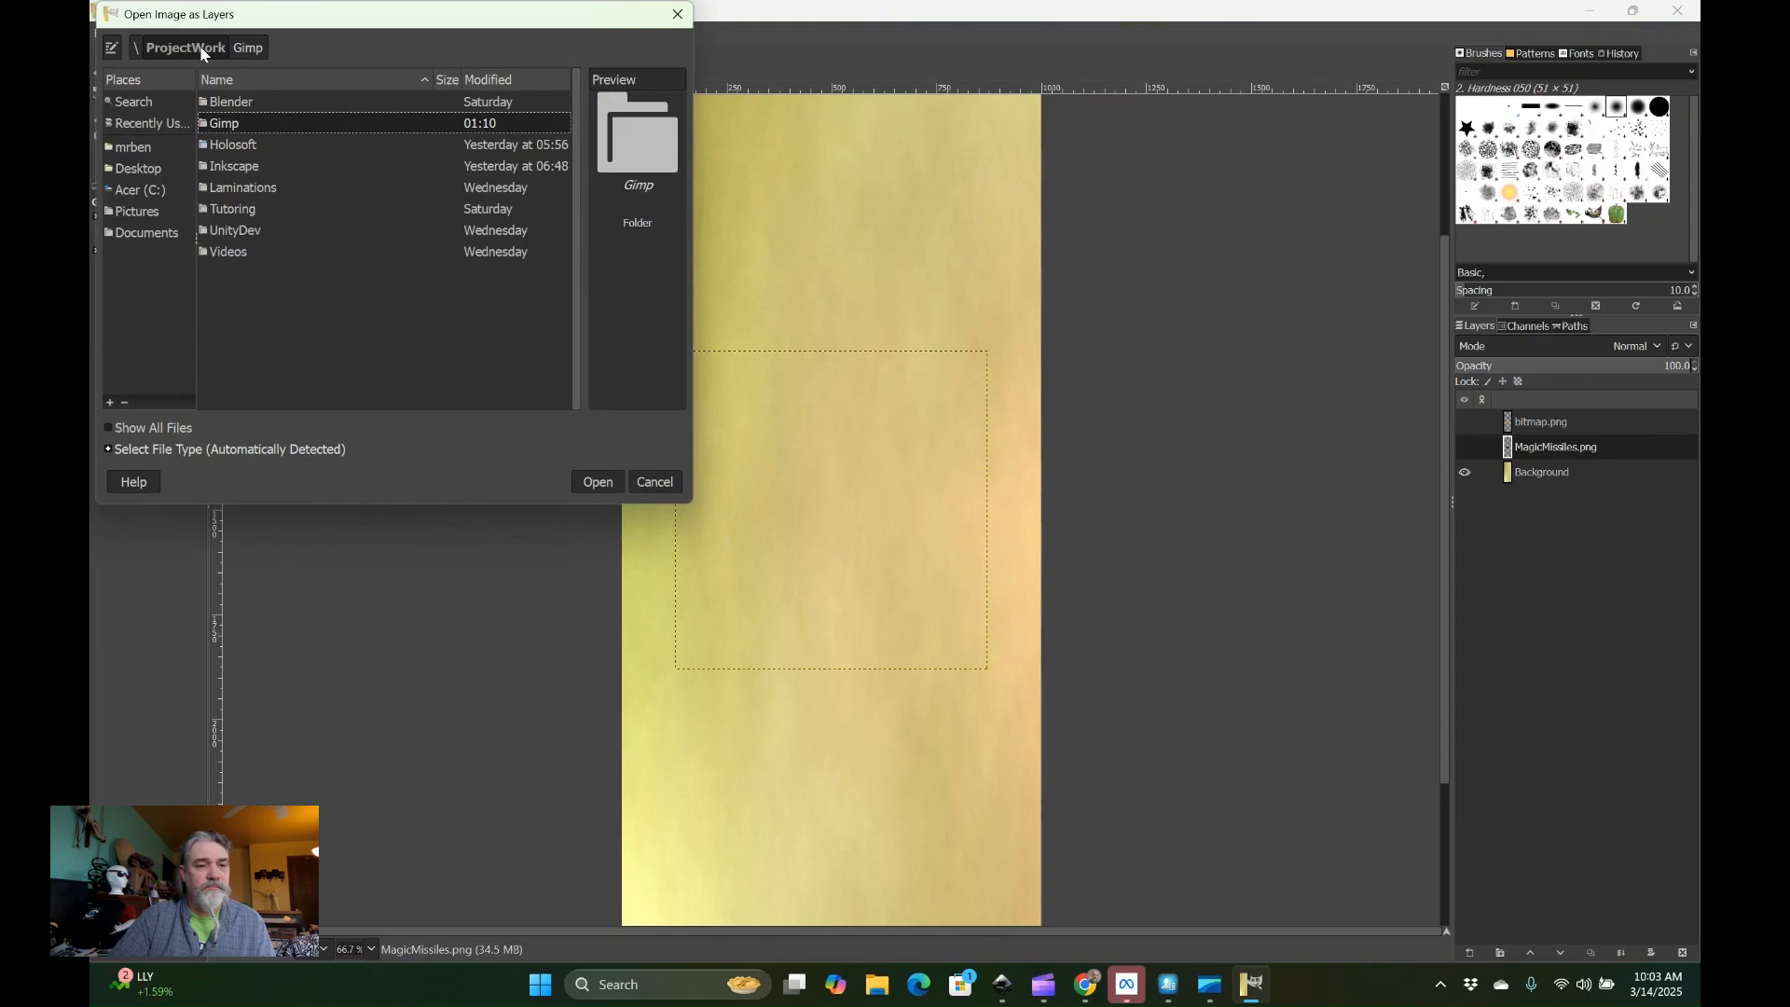
left_click(235, 172)
double_click(233, 169)
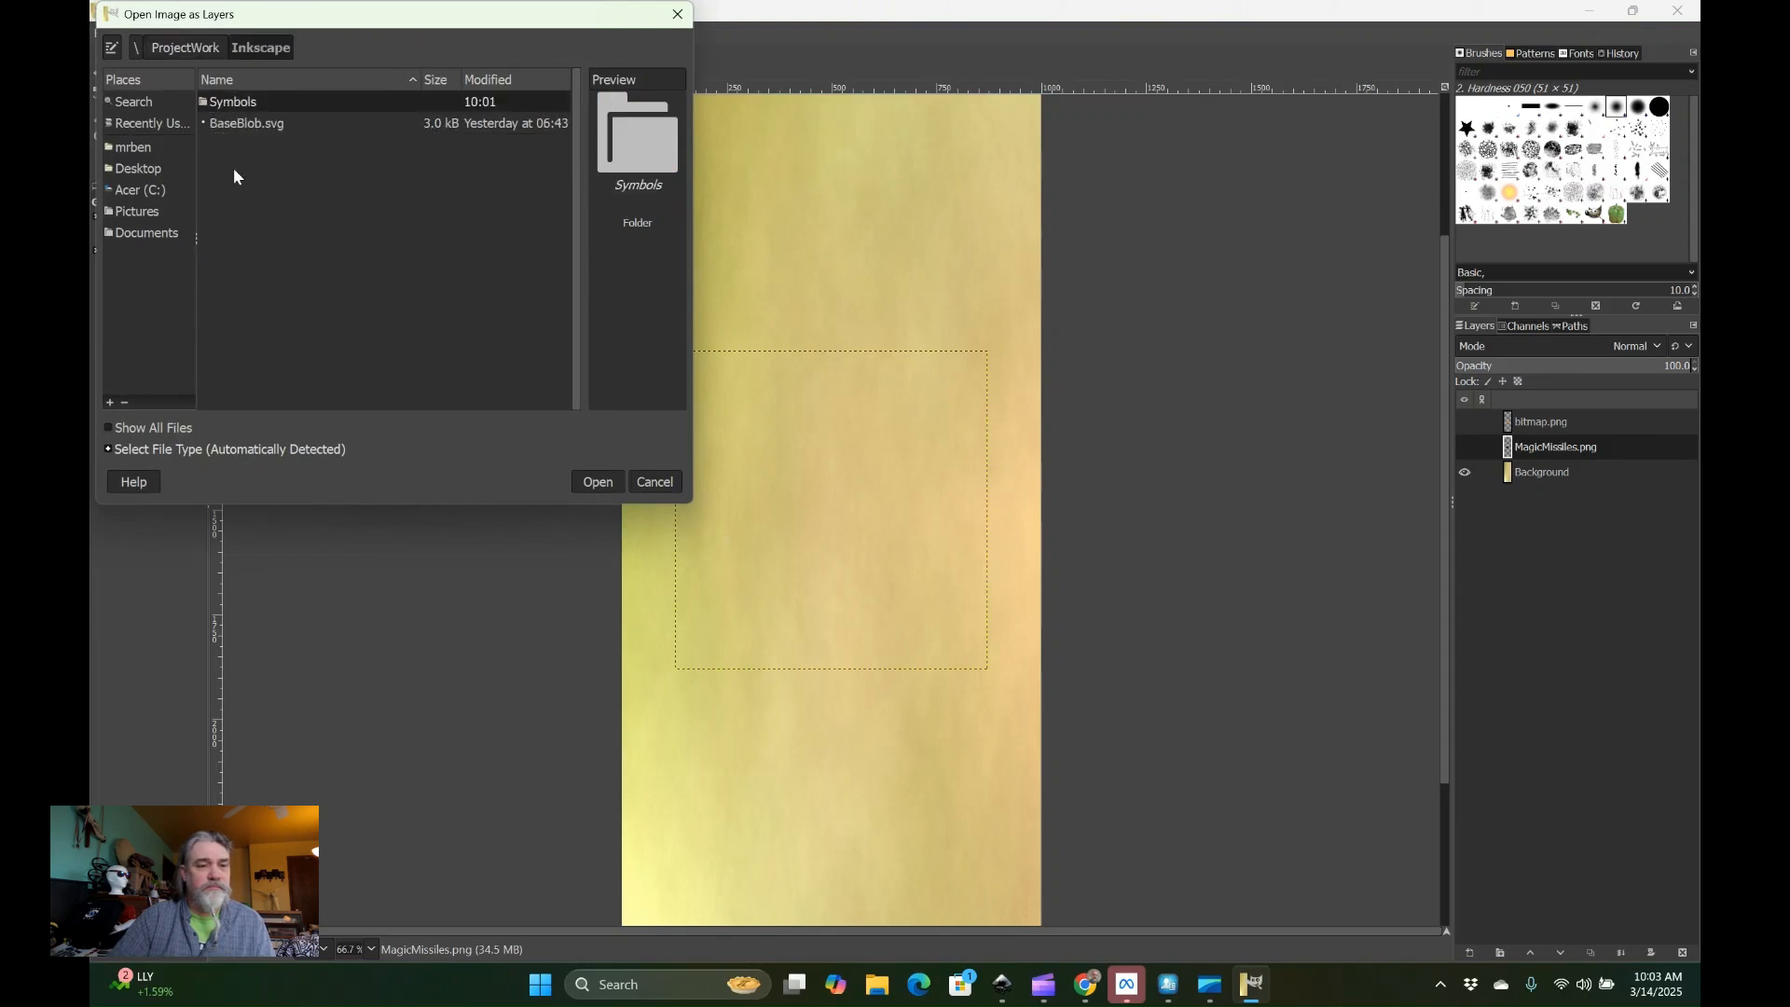
double_click(235, 104)
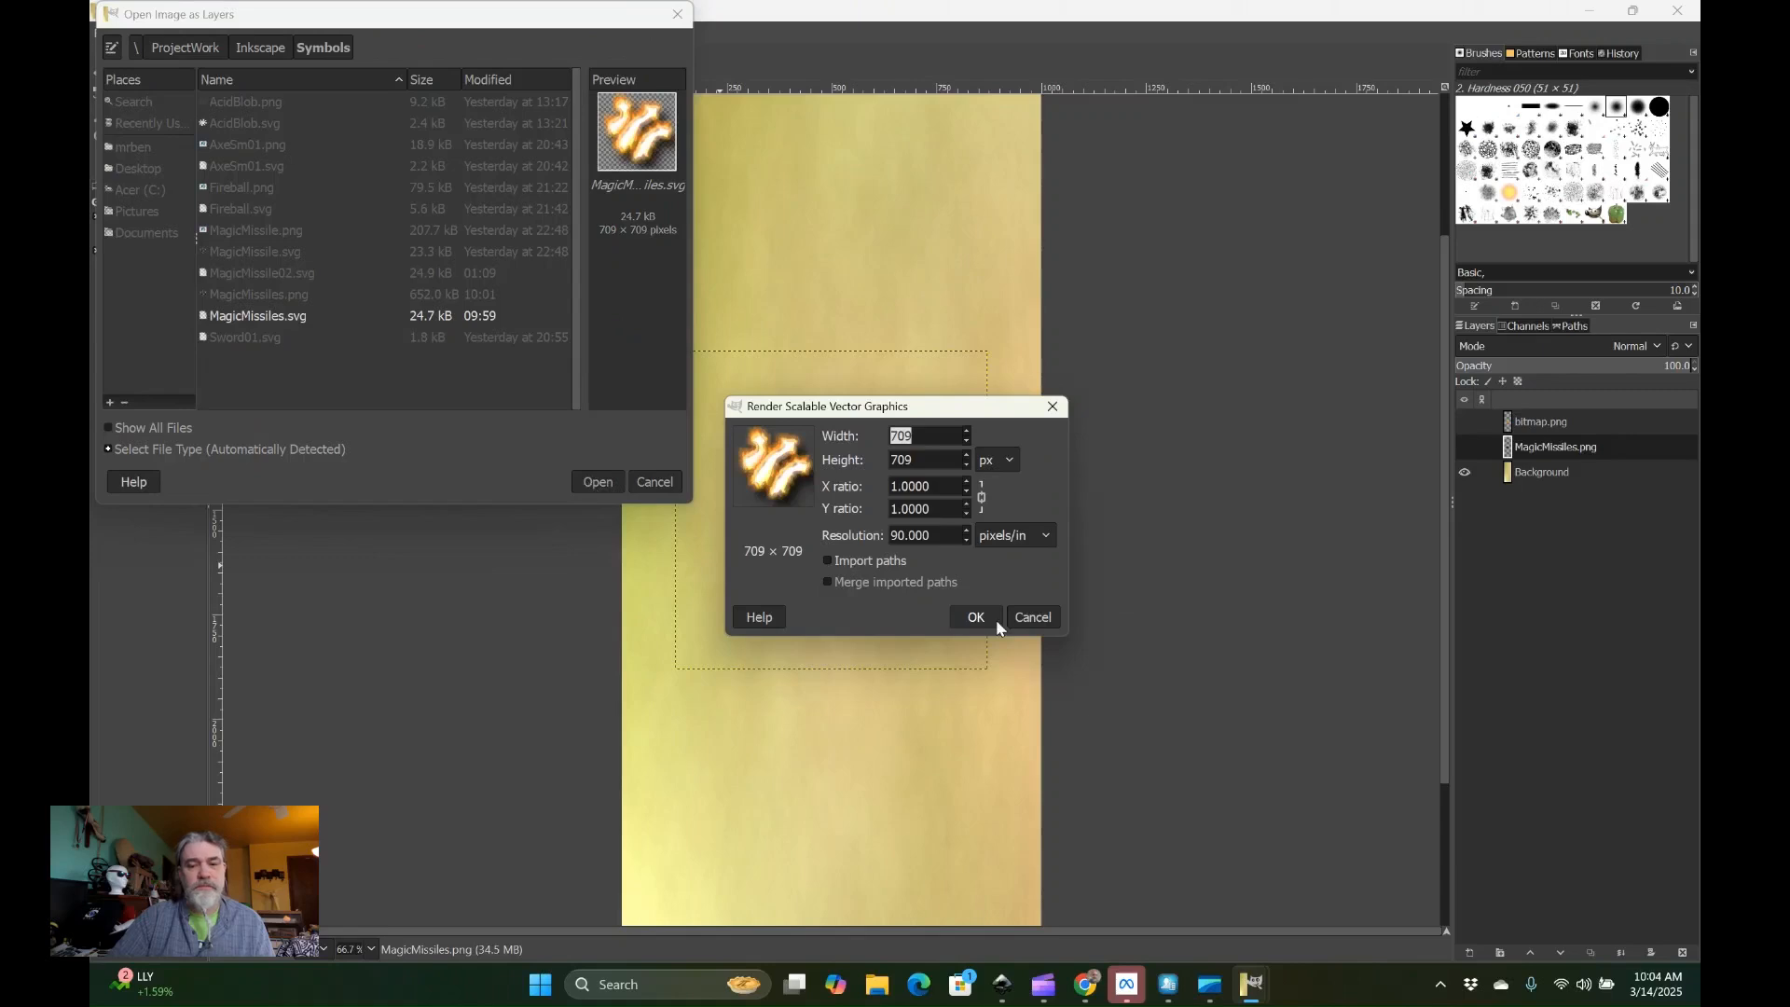
left_click(972, 619)
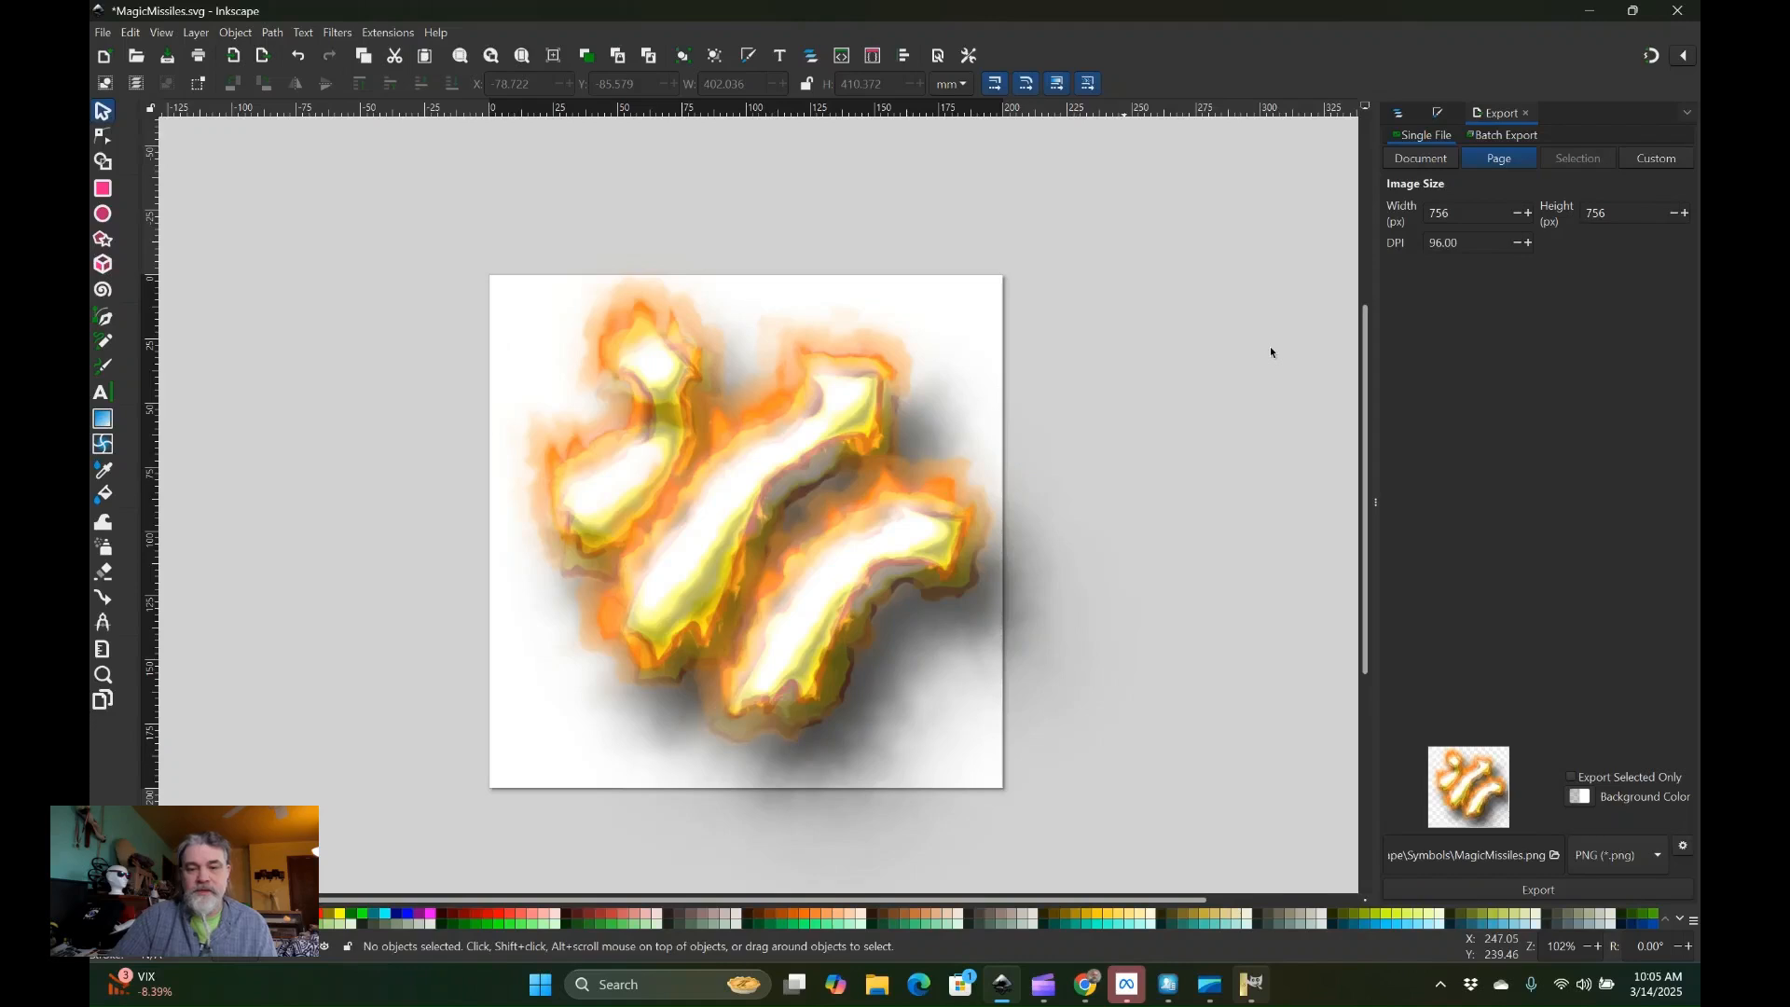
Return to Inkscape, set the page width to 225 mm, and export the page as MagicMissiles.png at 850 × 850 px.
left_click(1250, 1000)
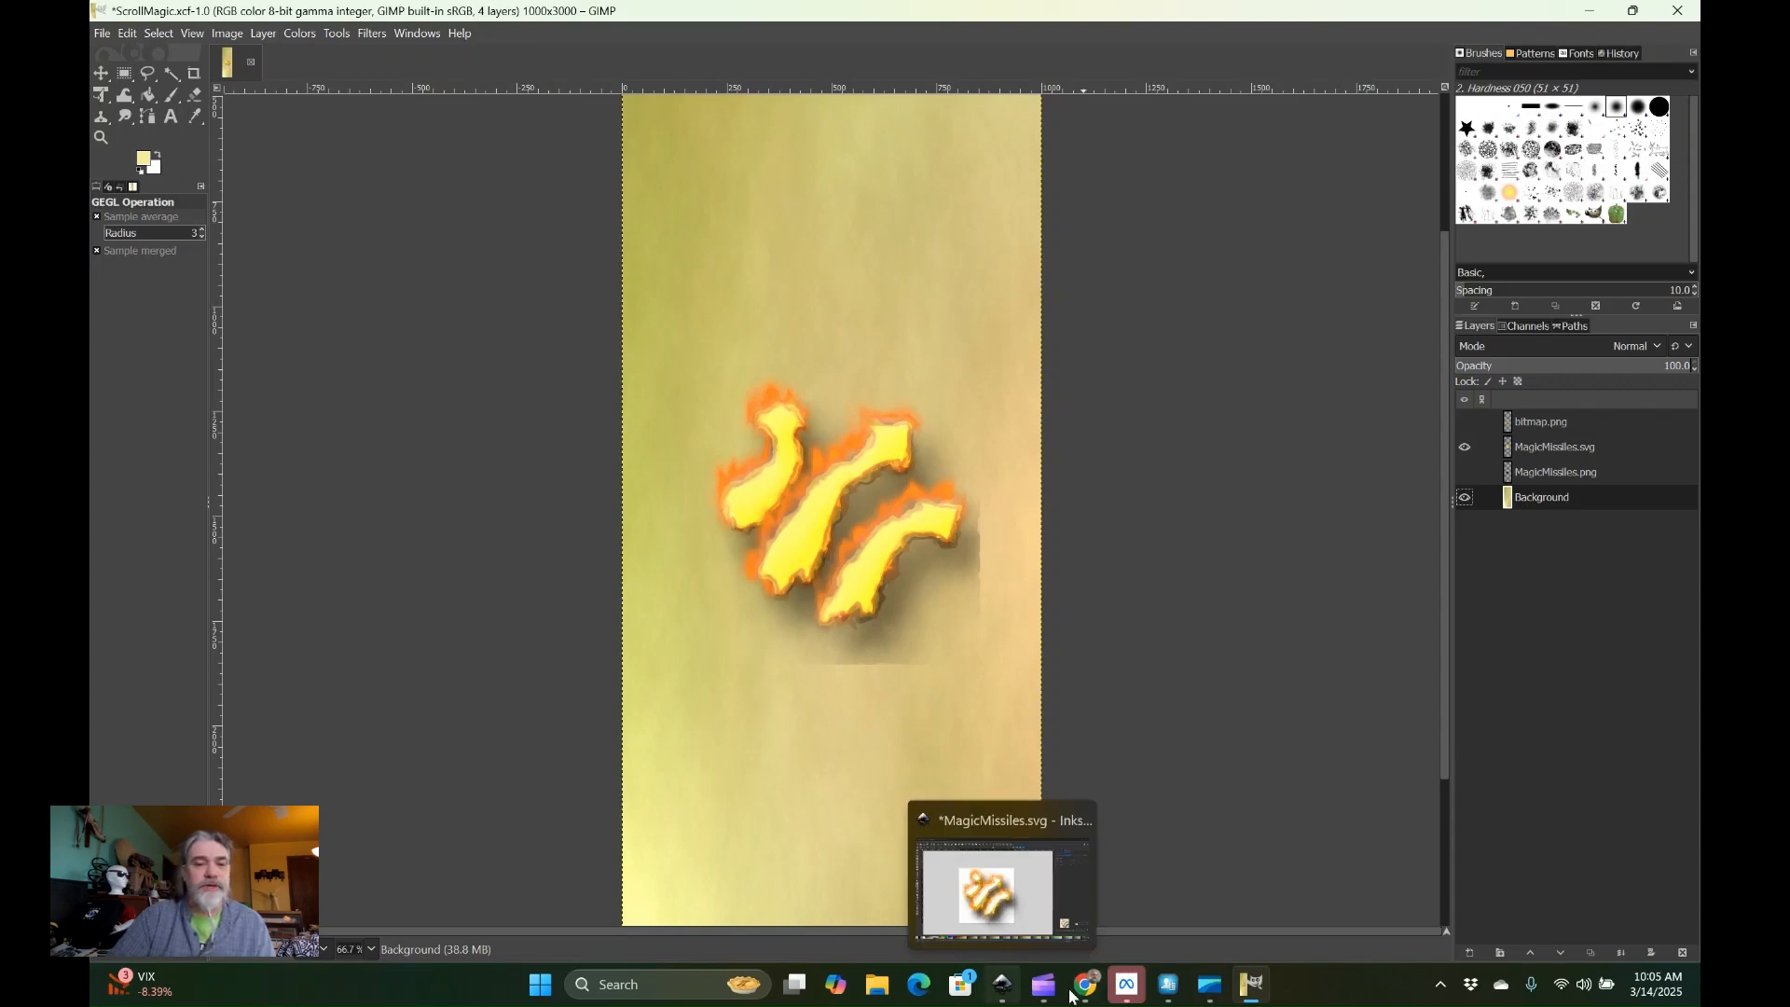
left_click(989, 890)
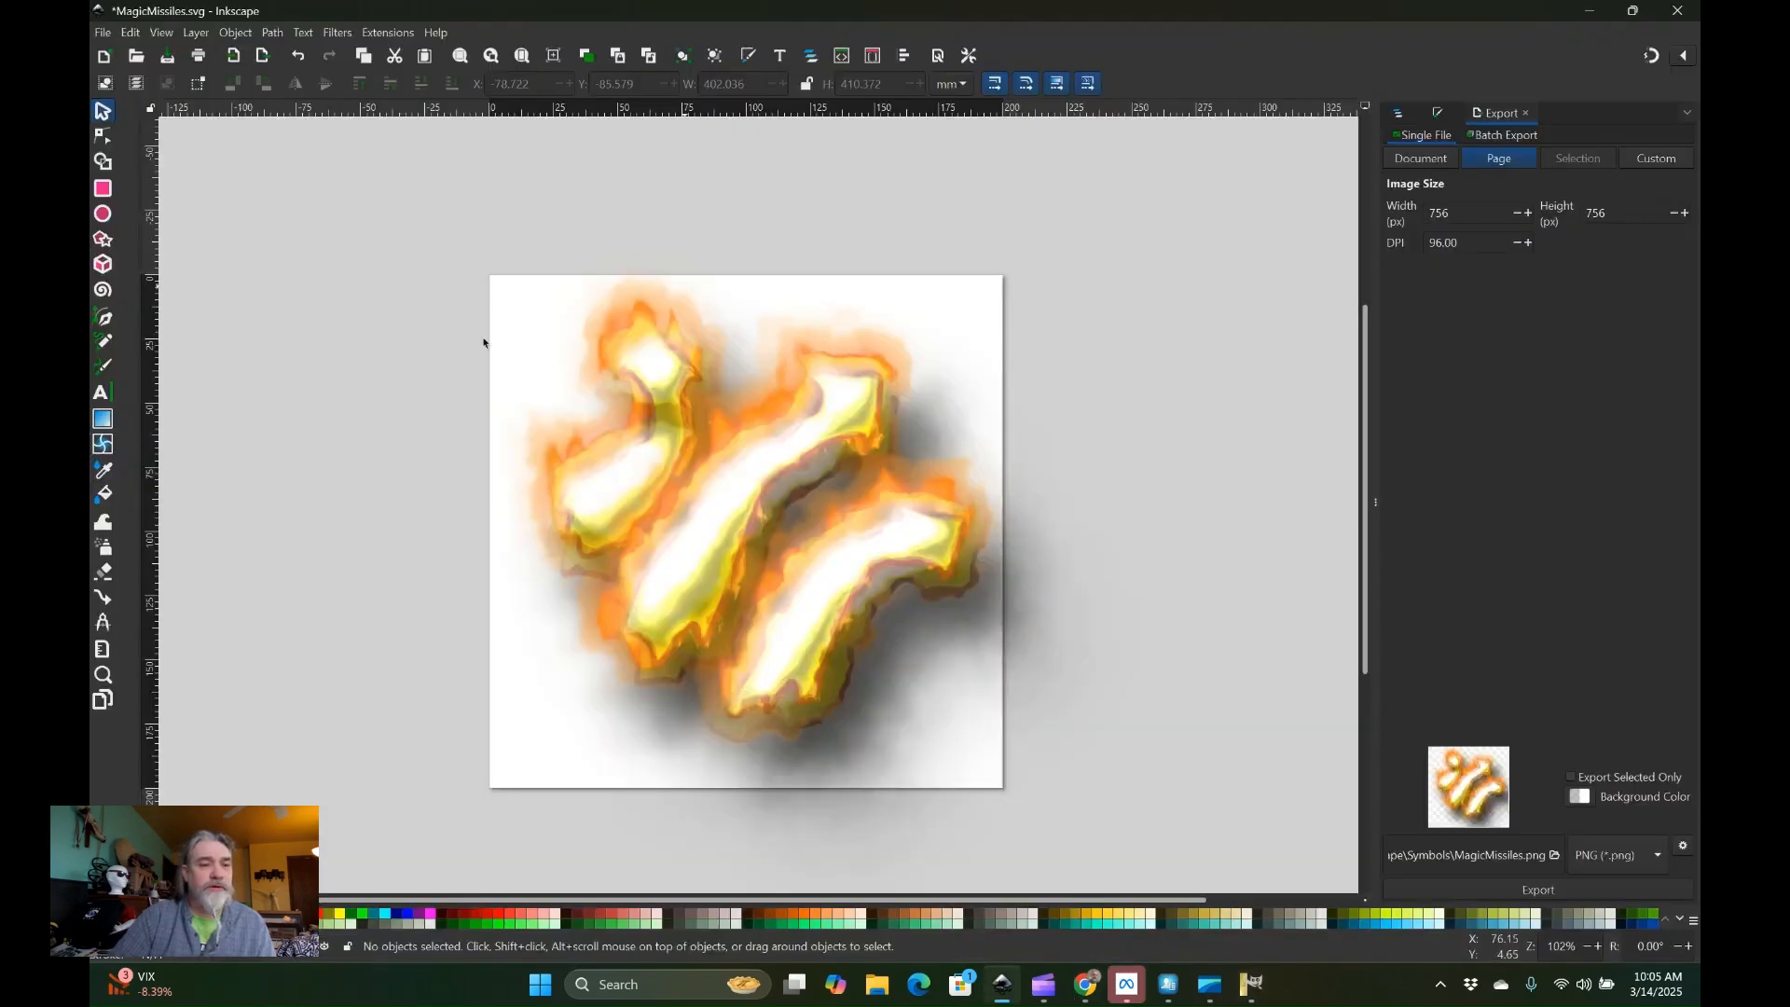
left_click(101, 33)
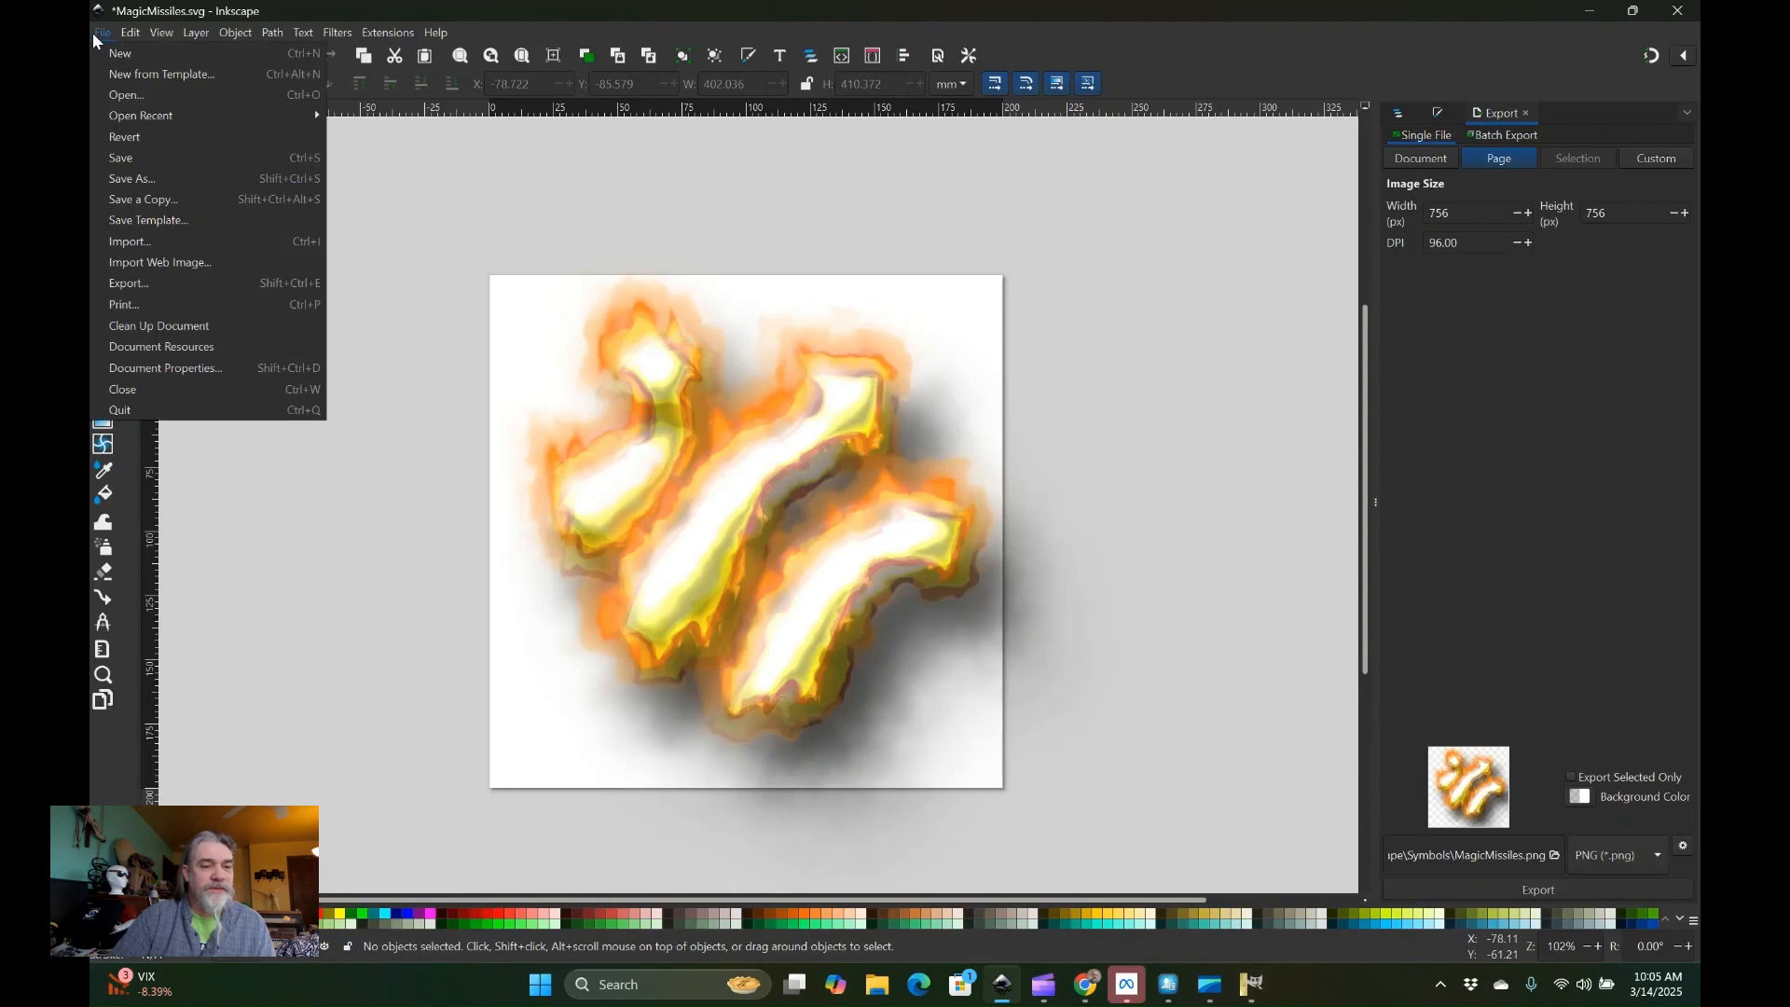
left_click(168, 368)
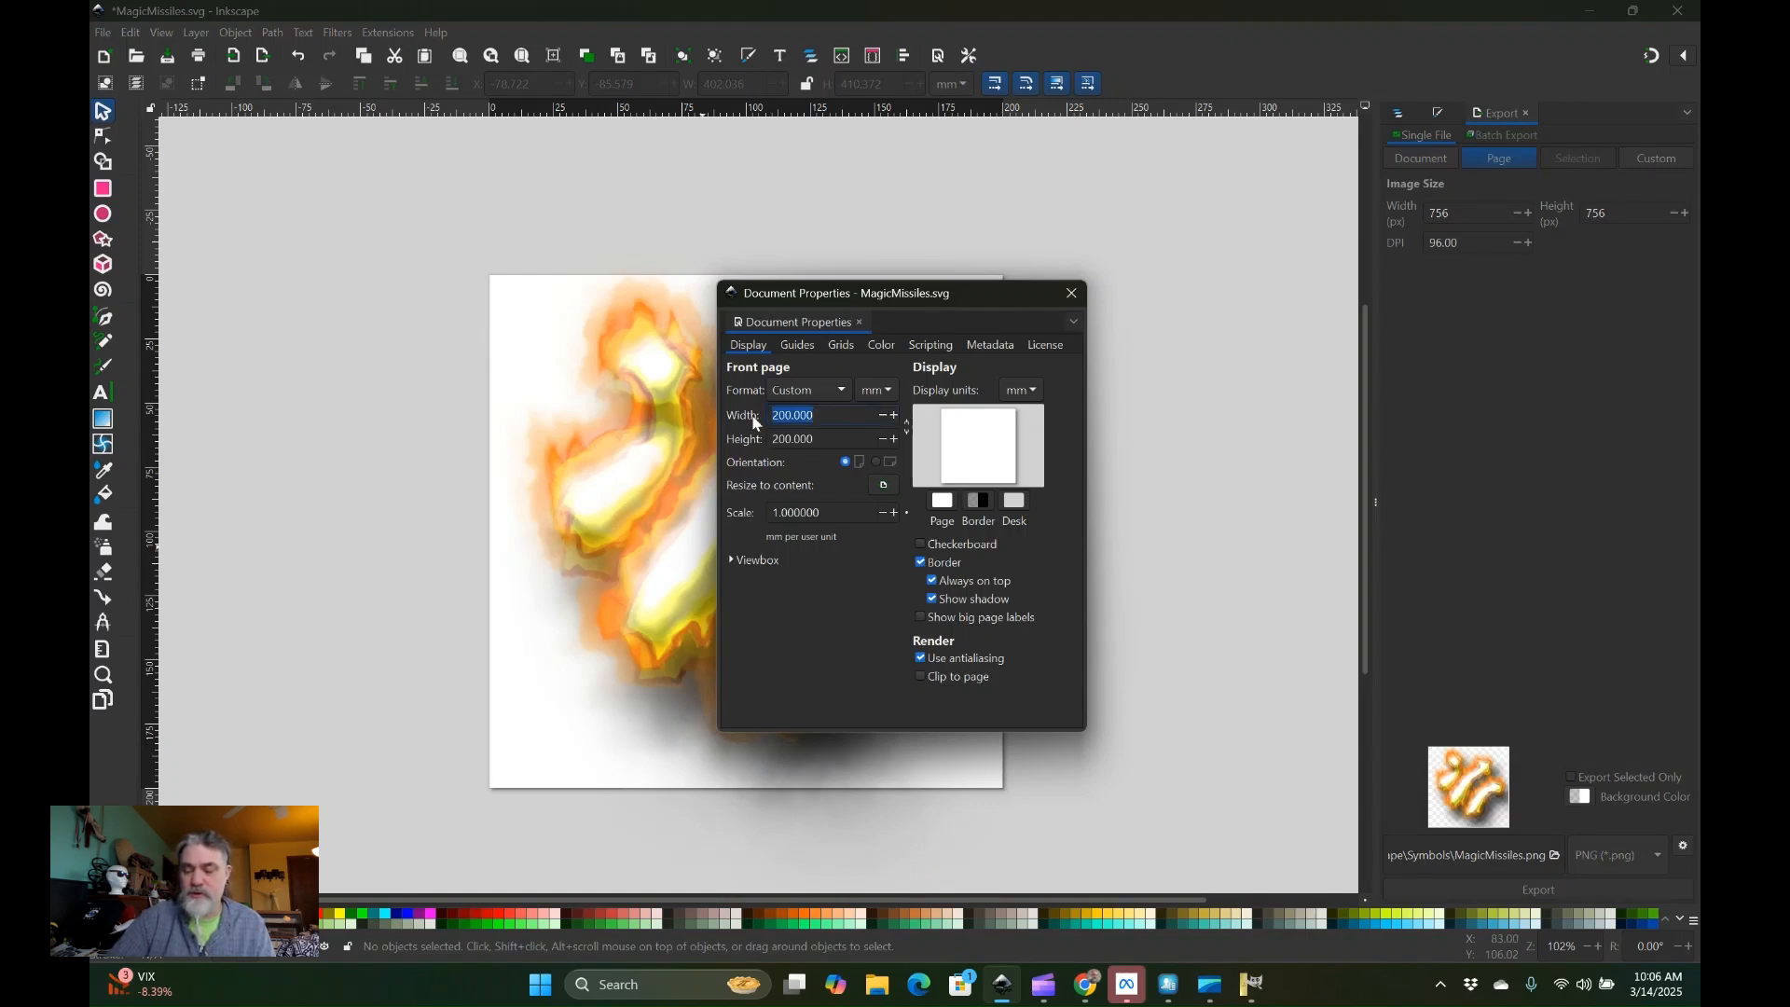
type("225")
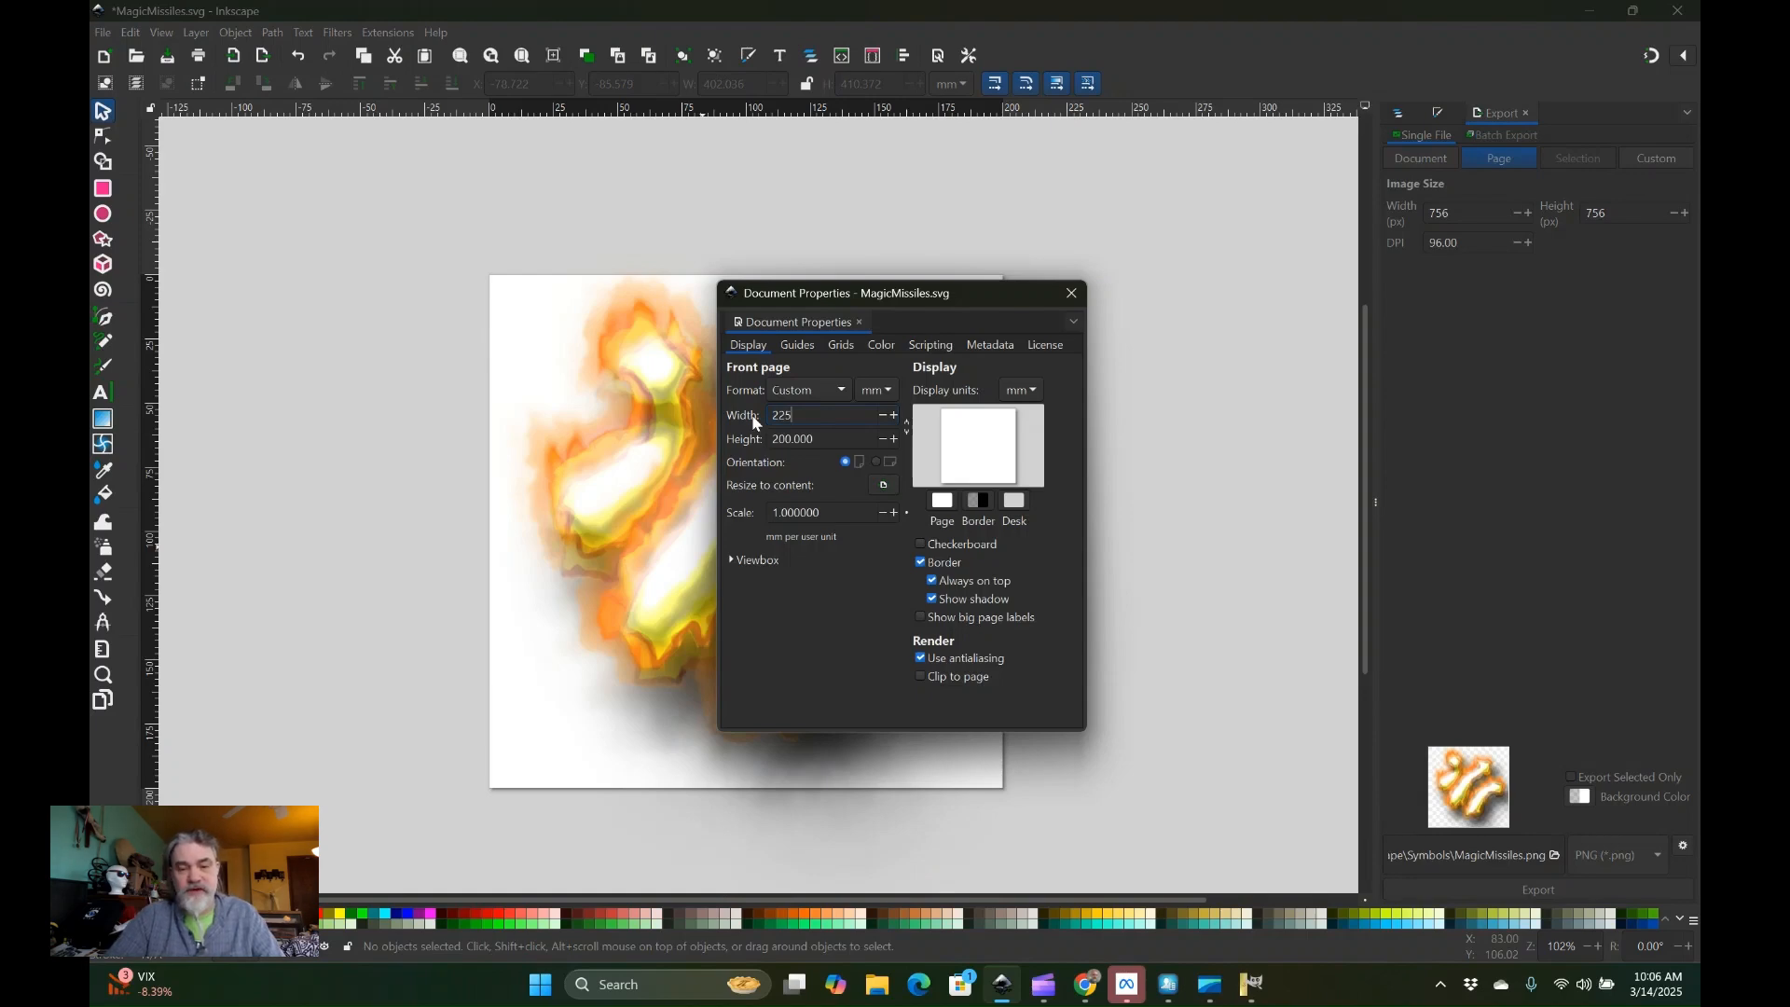
key("Return")
left_click(1072, 293)
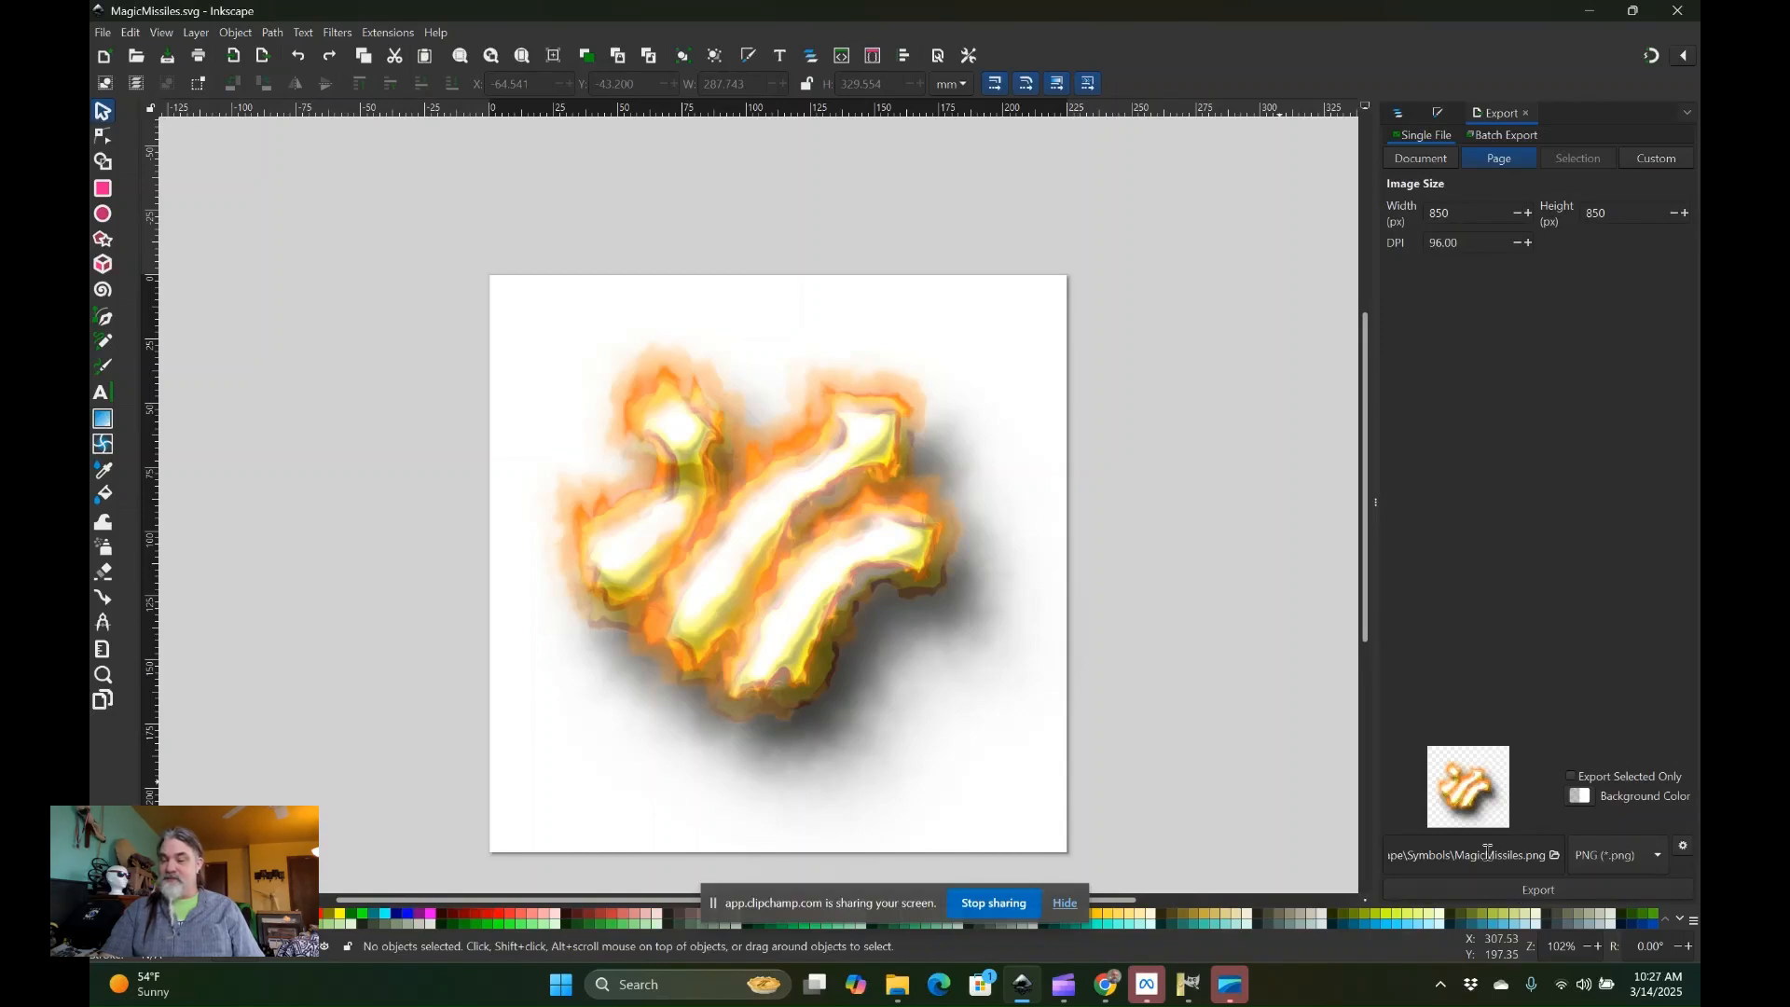
left_click(1529, 894)
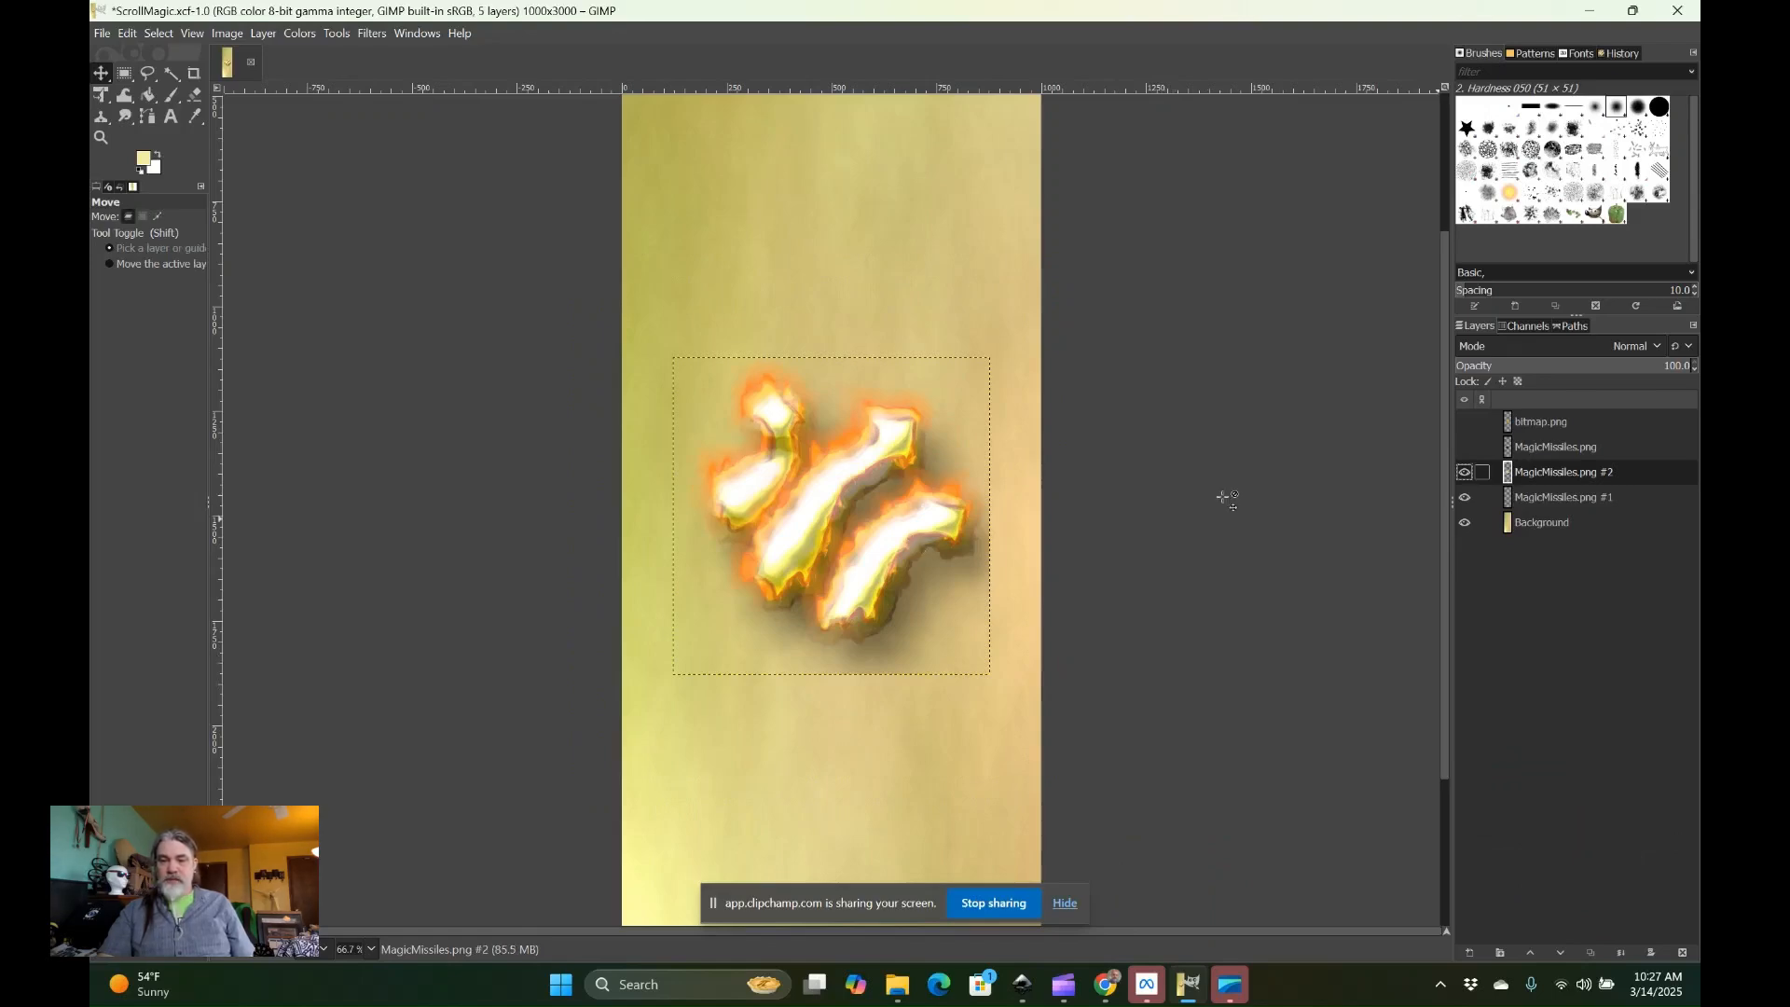
In GIMP, delete the MagicMissiles.png #2 layer and open the newly exported MagicMissiles.png from the Symbols folder as a layer.
right_click(1542, 473)
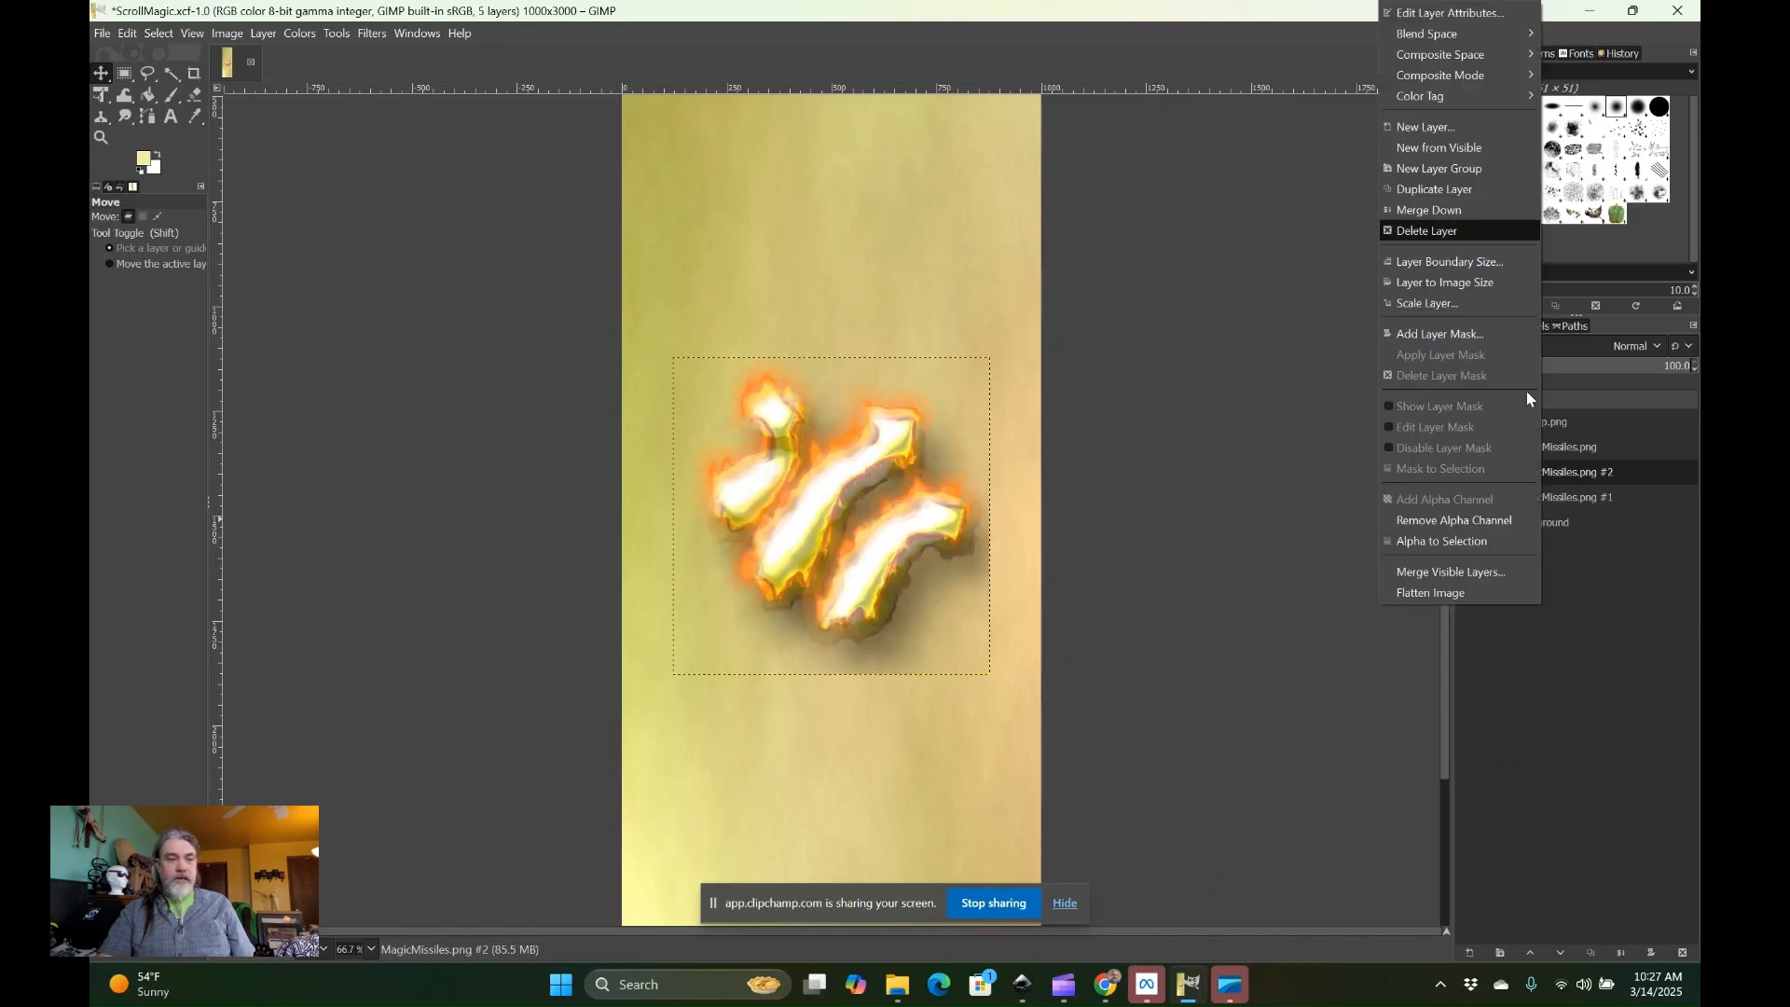
key("Return")
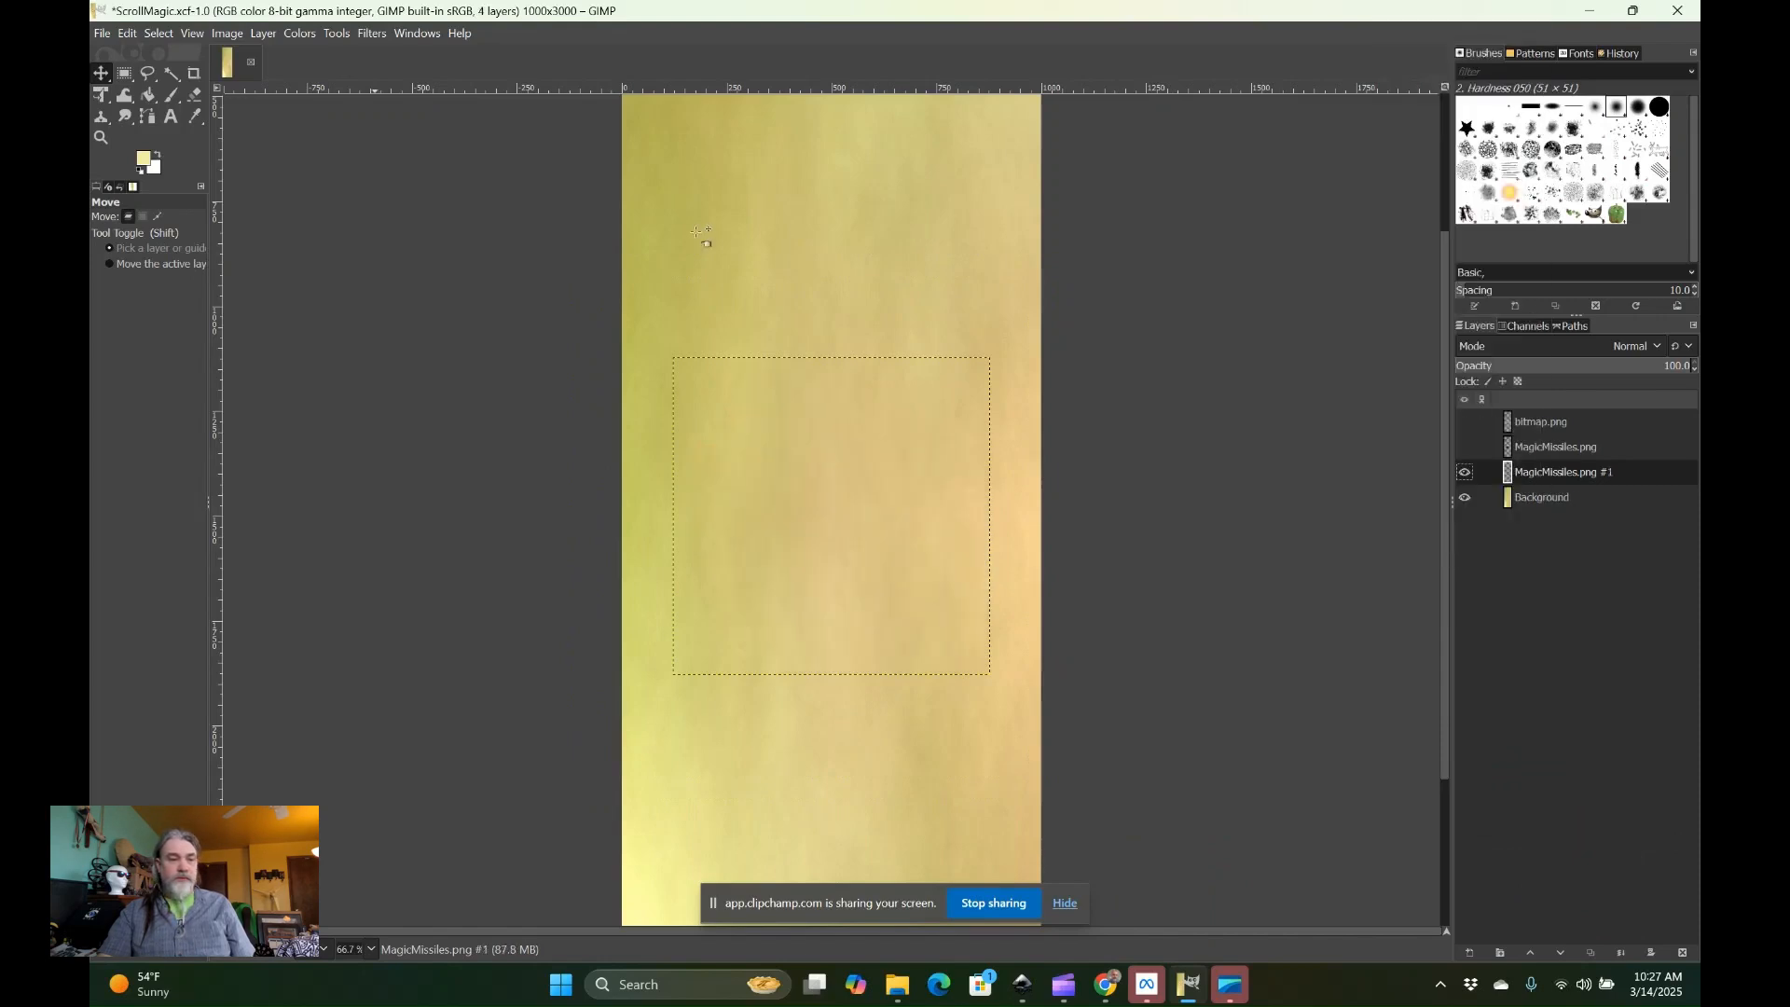
left_click(103, 36)
left_click(283, 119)
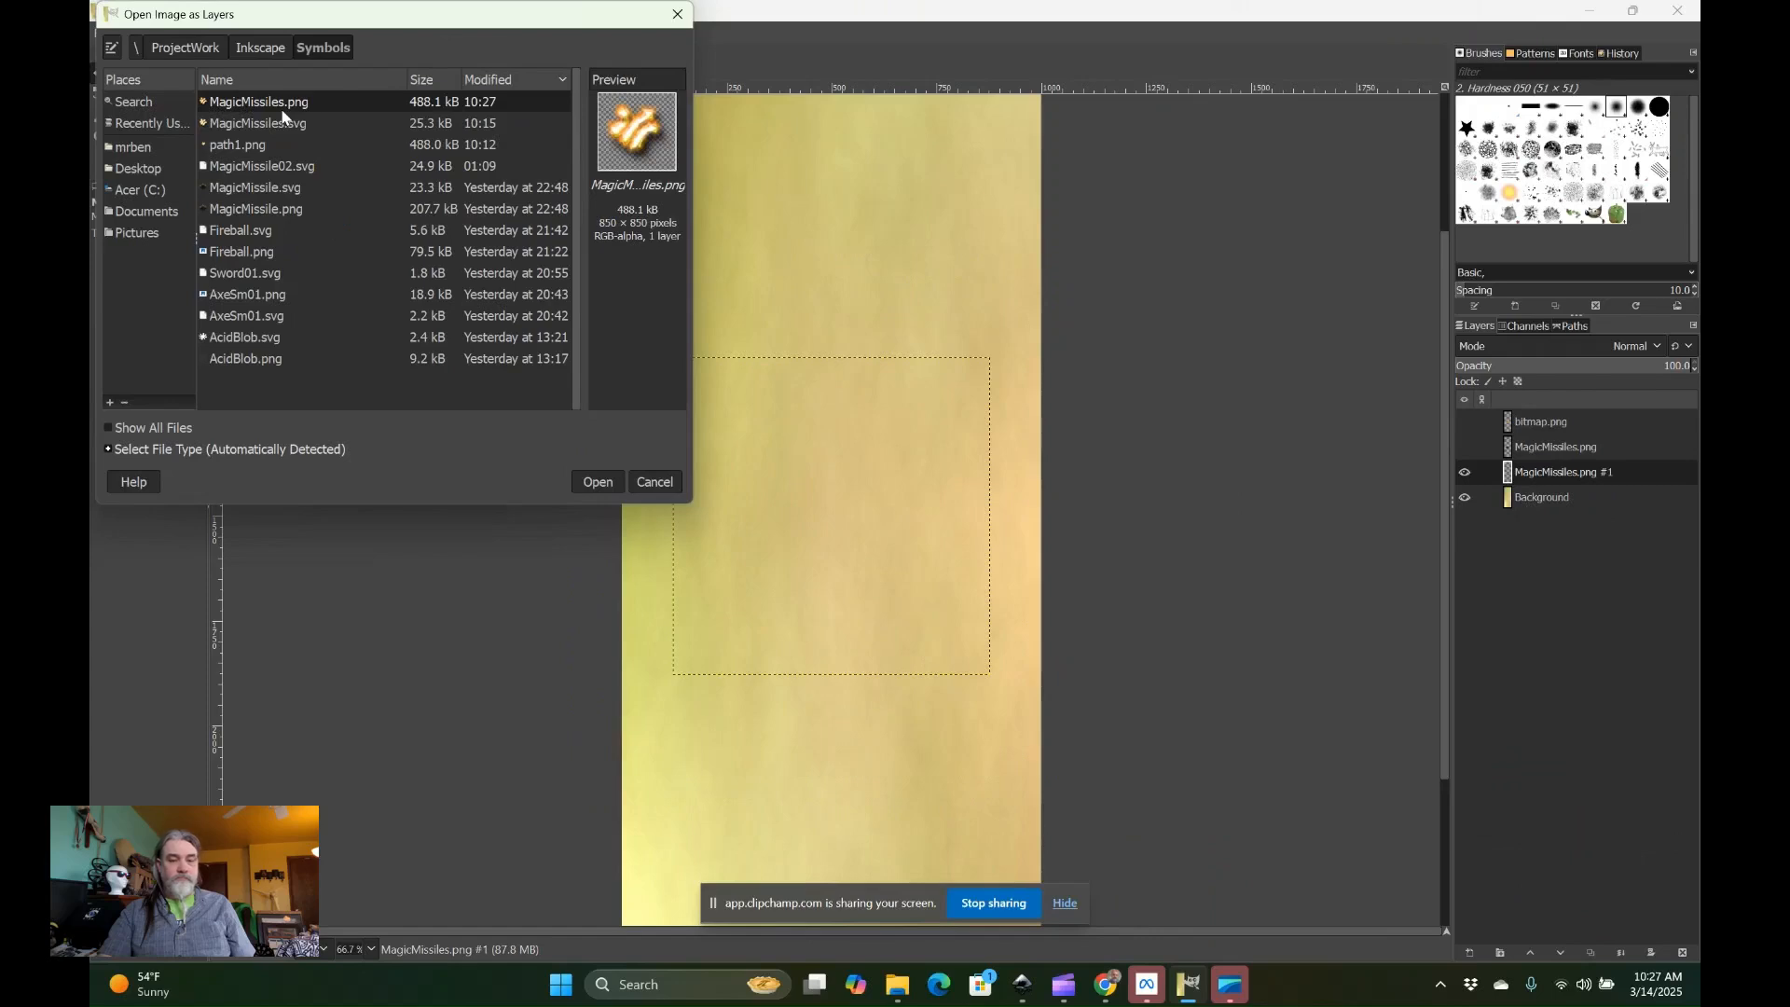
left_click(584, 482)
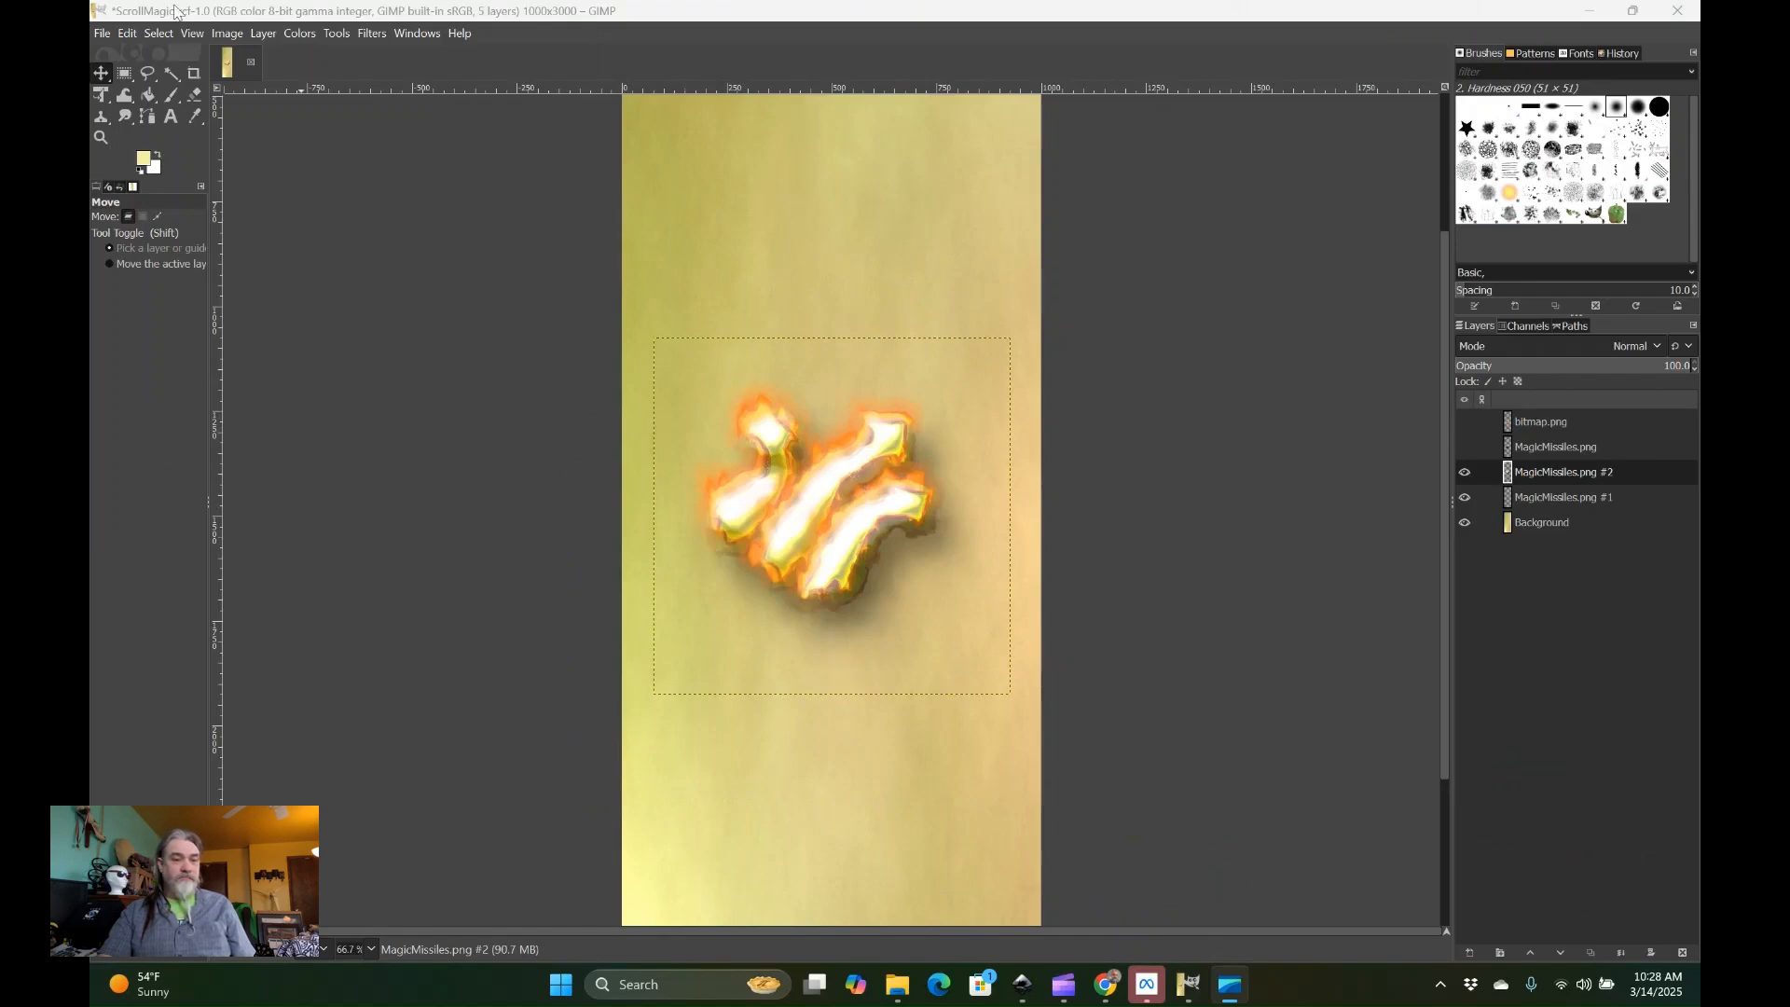
Export the scroll image as ScrollMagicM.png into a new folder named Scrolls inside the Gimp folder.
key("ctrl+shift+e")
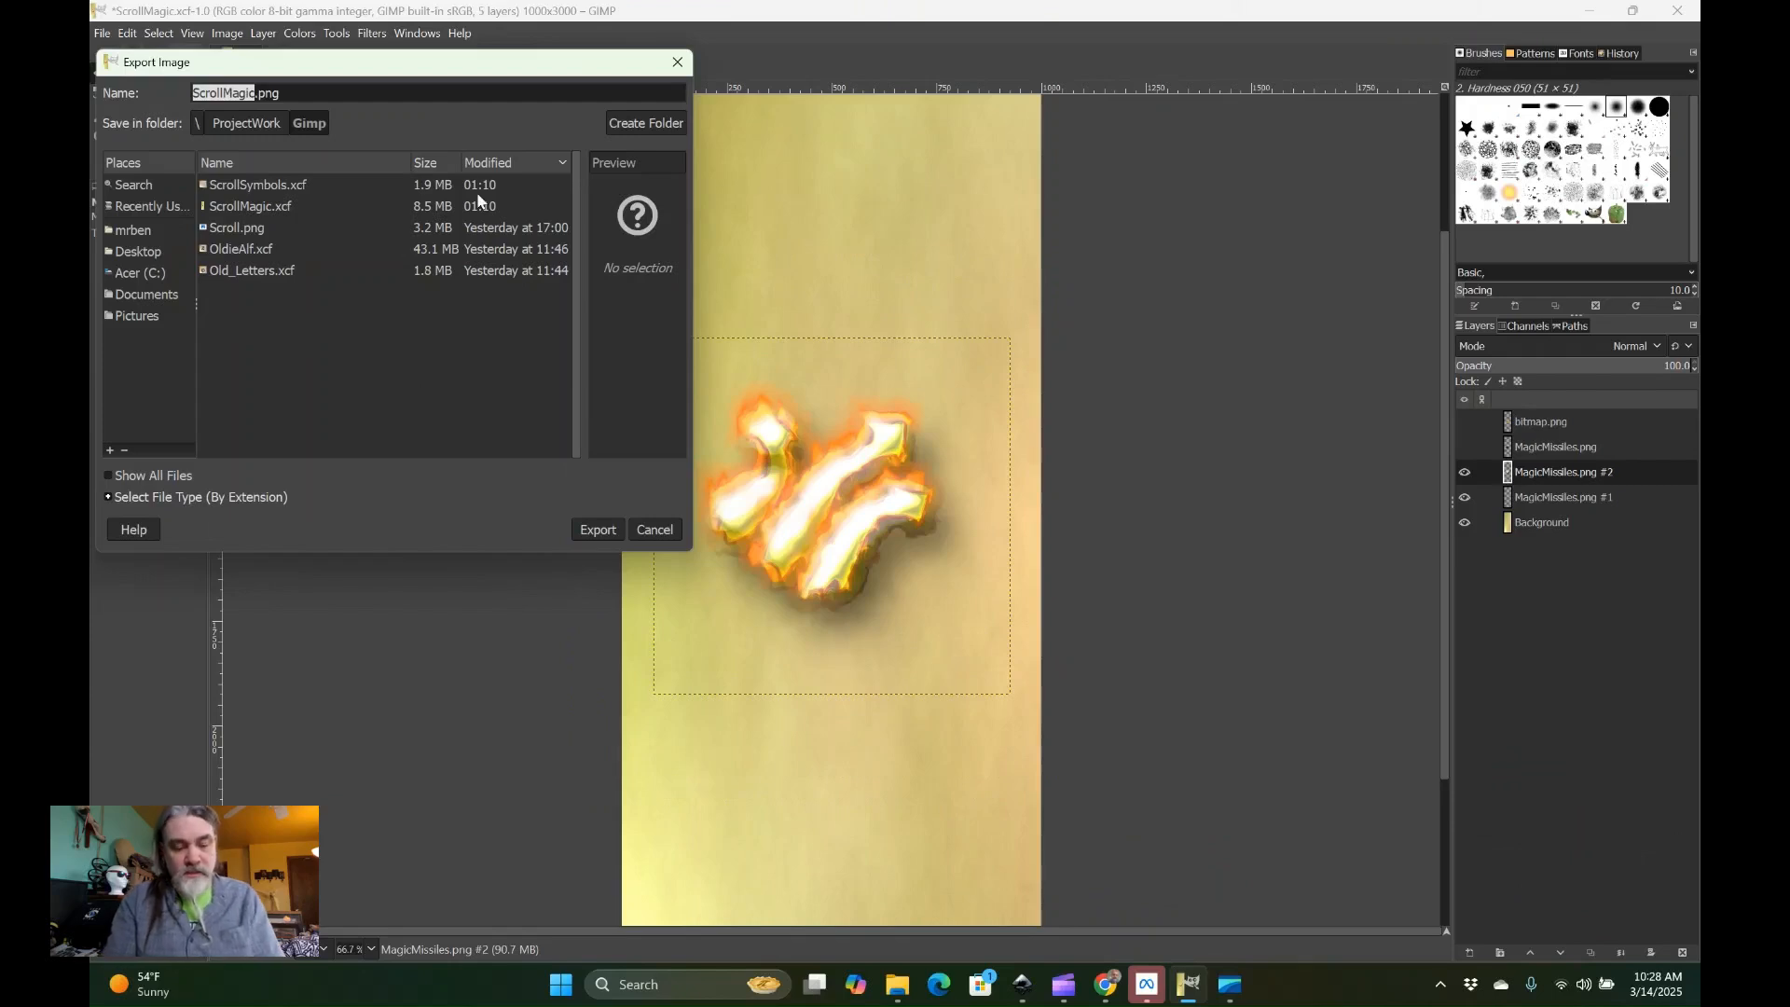
left_click(641, 121)
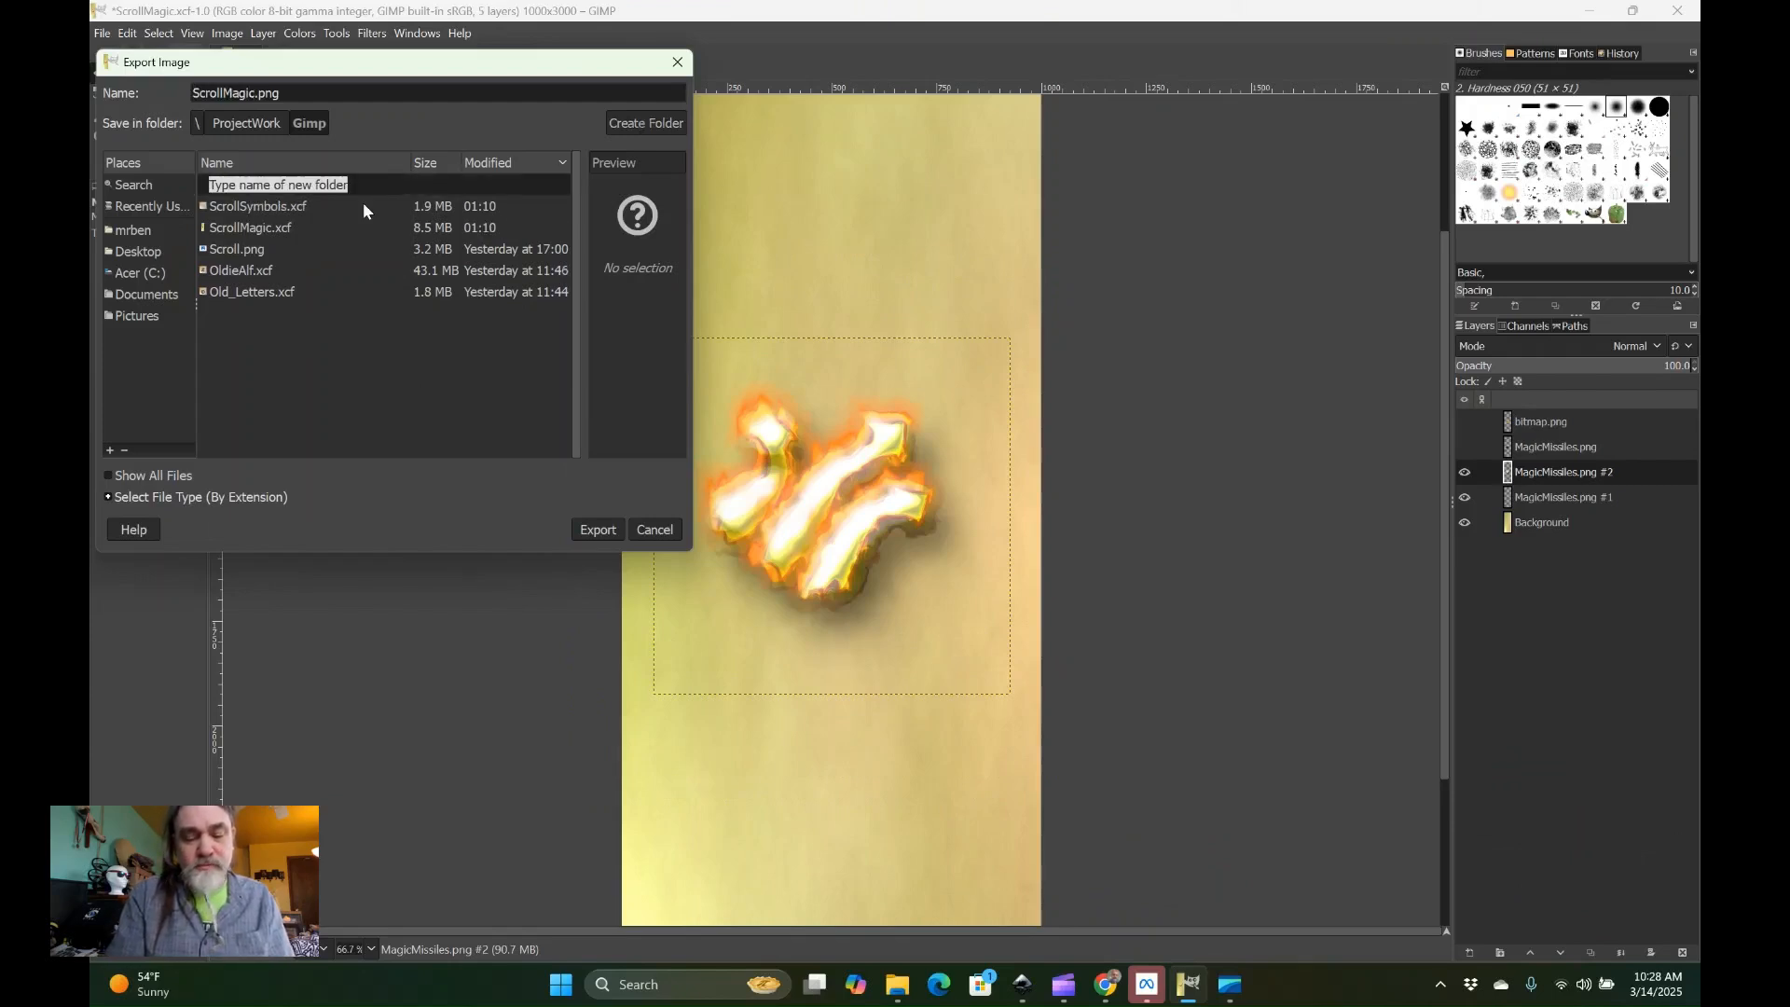
type("Scrolls")
key("Return")
key("Return")
key("Escape")
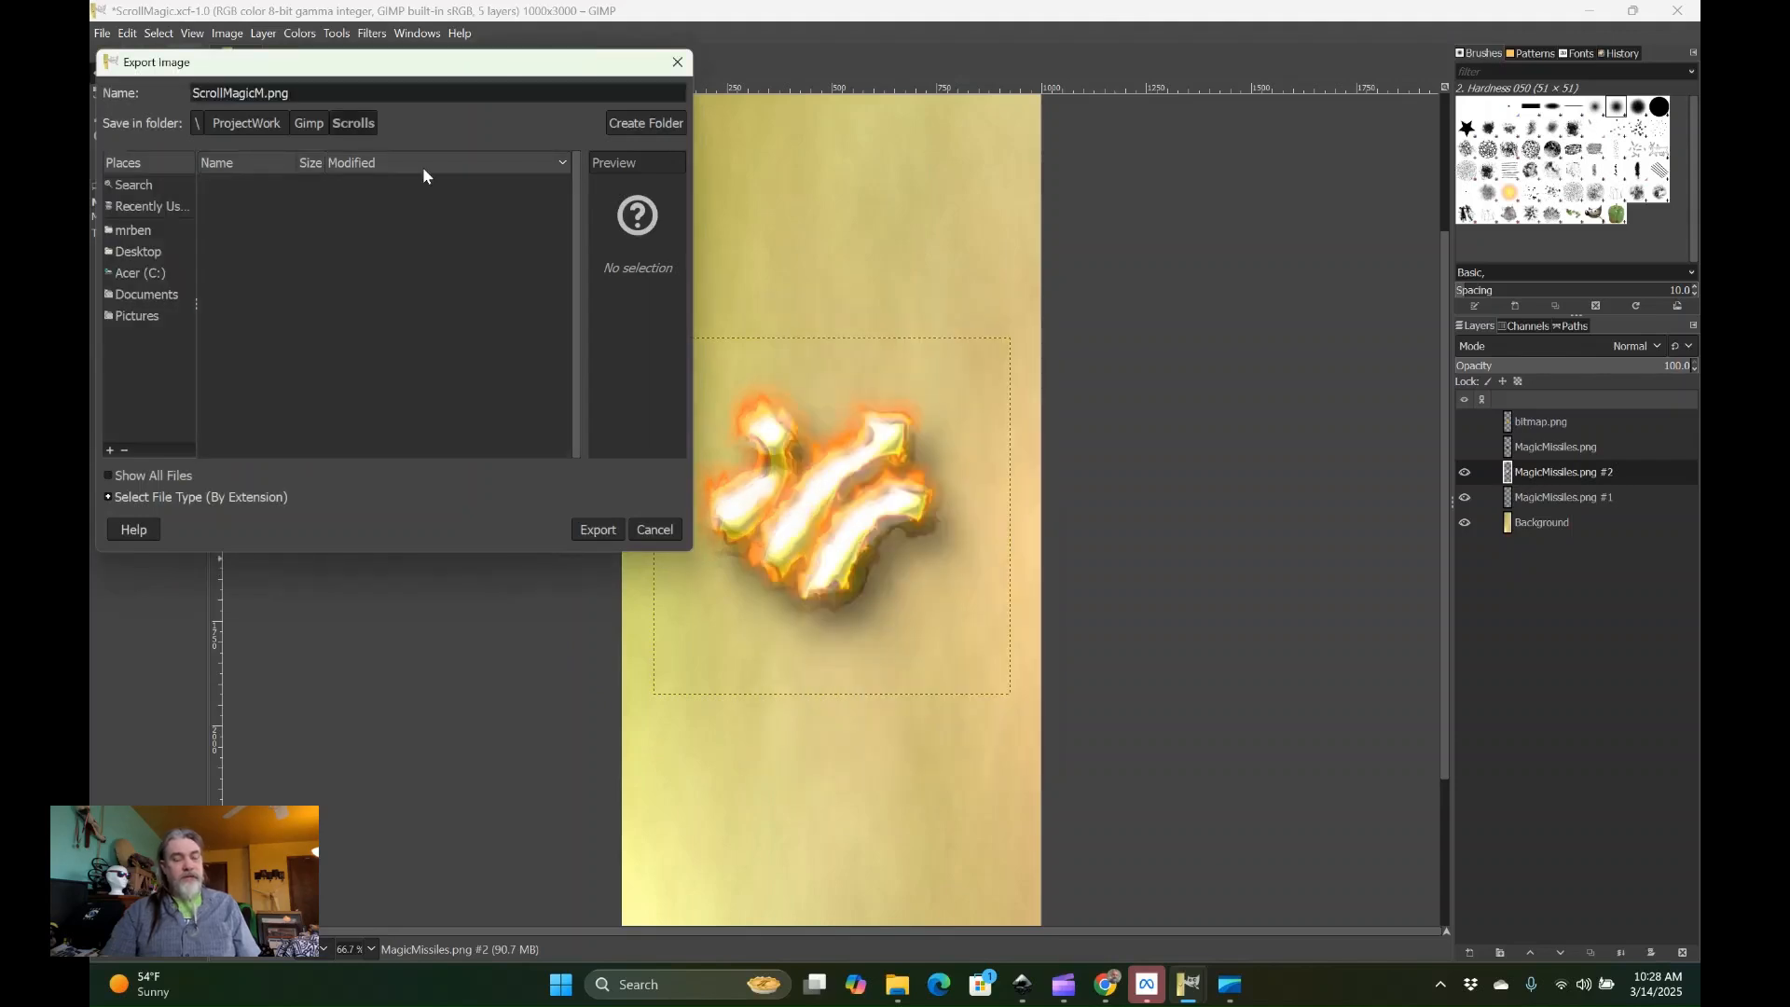
left_click(590, 528)
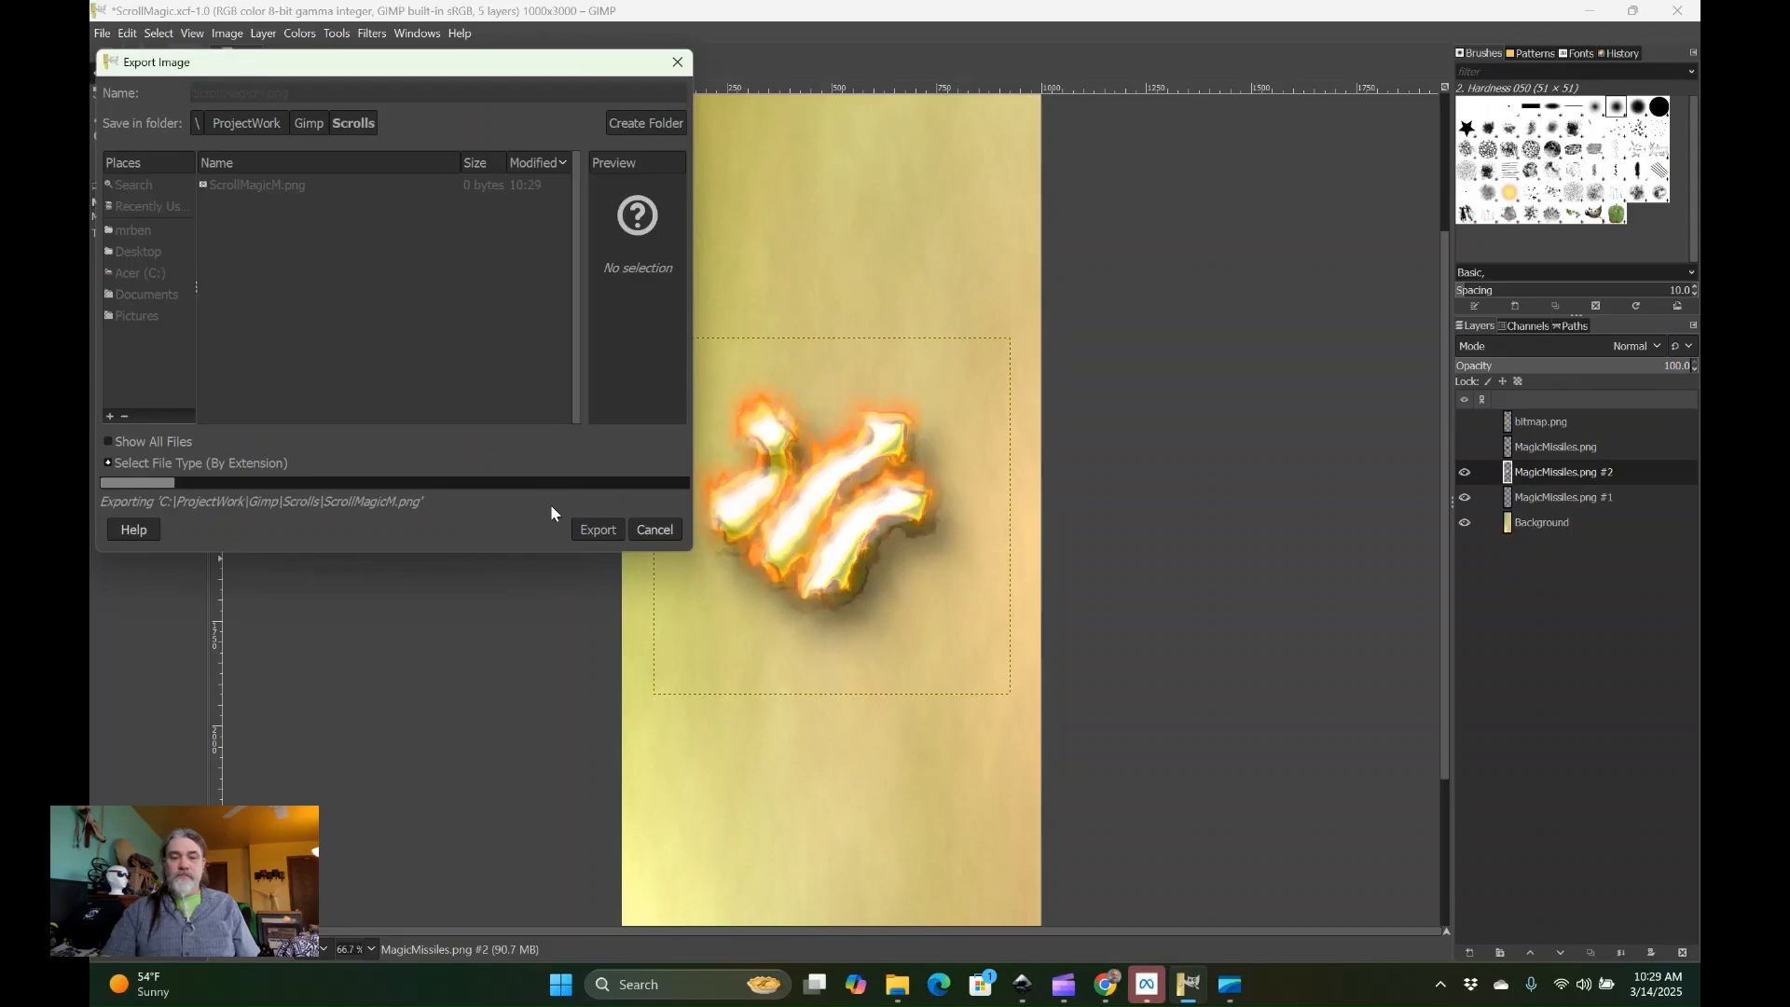